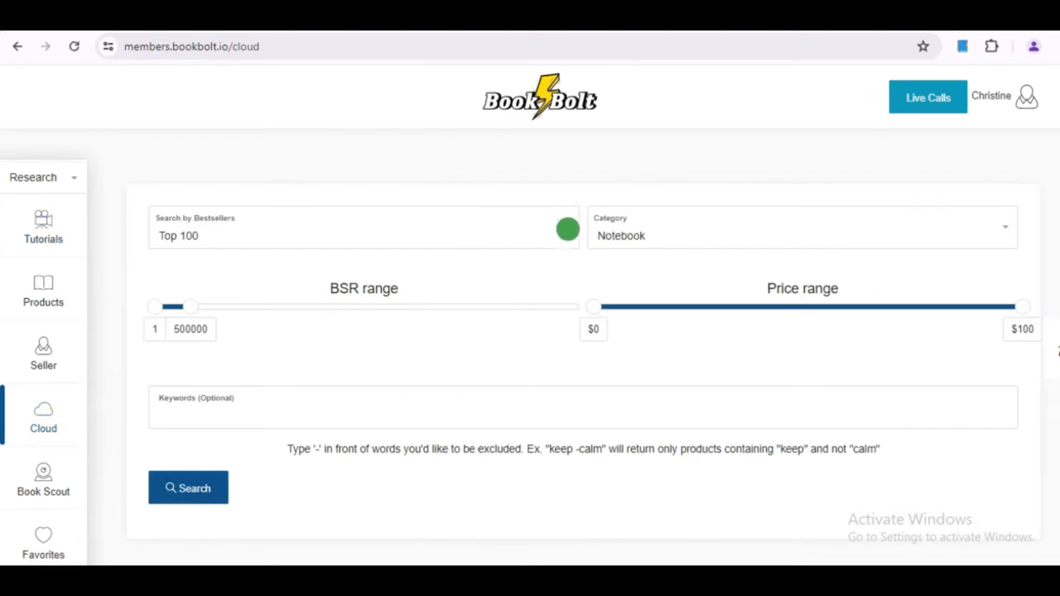
Search the Top 500 bestsellers in the Journal category using the keyword "Prayer Journal".
{"action": "left_click", "coordinate": [566, 224]}
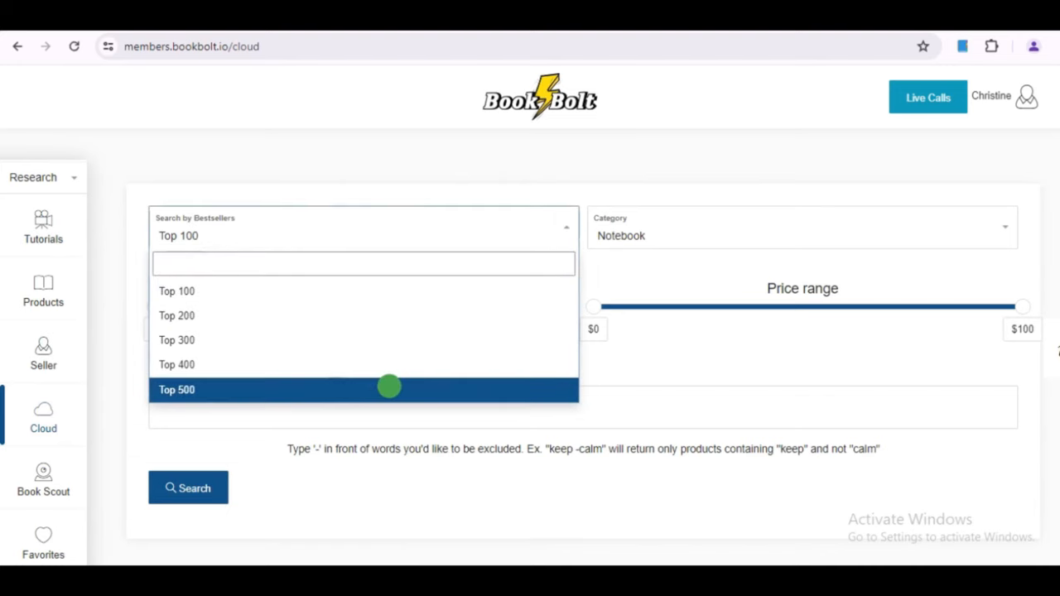
{"action": "left_click", "coordinate": [389, 389]}
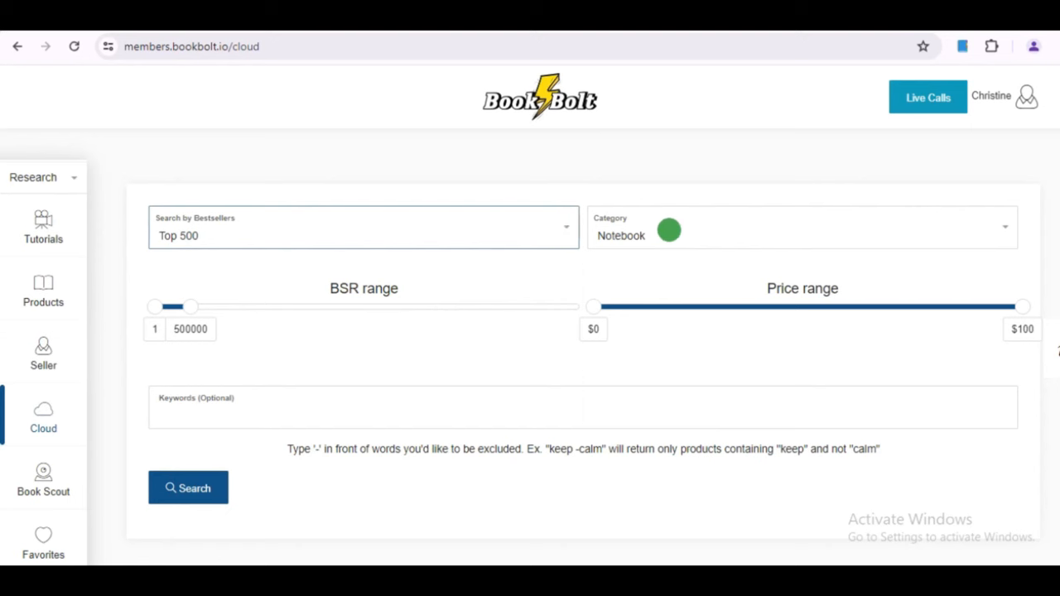
{"action": "left_click", "coordinate": [736, 232]}
{"action": "left_click", "coordinate": [630, 316]}
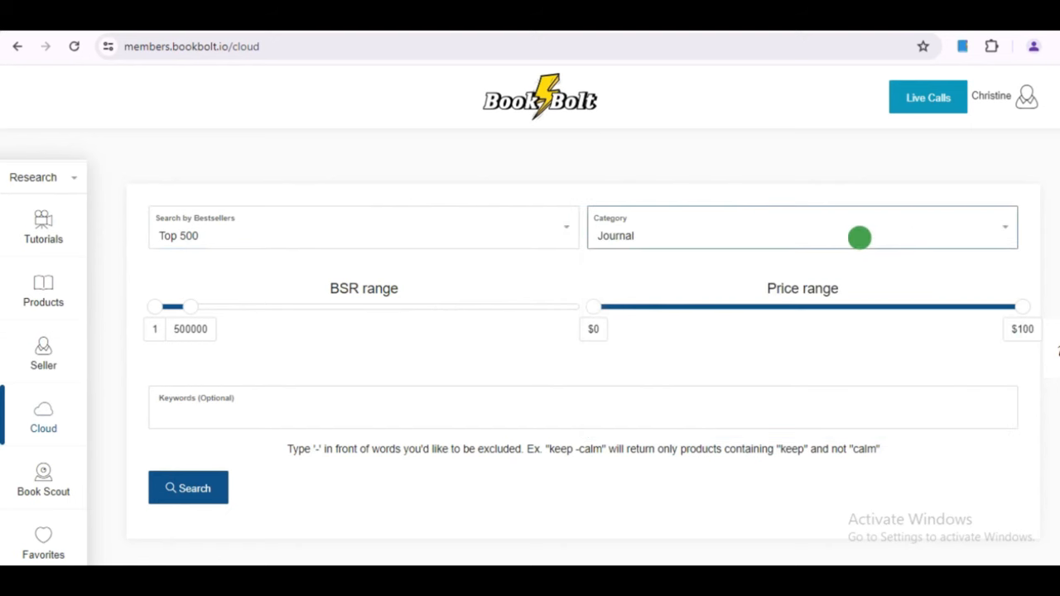
{"action": "left_click", "coordinate": [1002, 223]}
{"action": "scroll", "coordinate": [1009, 310], "scroll_direction": "down", "scroll_amount": 1}
{"action": "mouse_move", "coordinate": [1008, 311]}
{"action": "left_mouse_down"}
{"action": "mouse_move", "coordinate": [1002, 390]}
{"action": "mouse_move", "coordinate": [1005, 287]}
{"action": "left_mouse_up"}
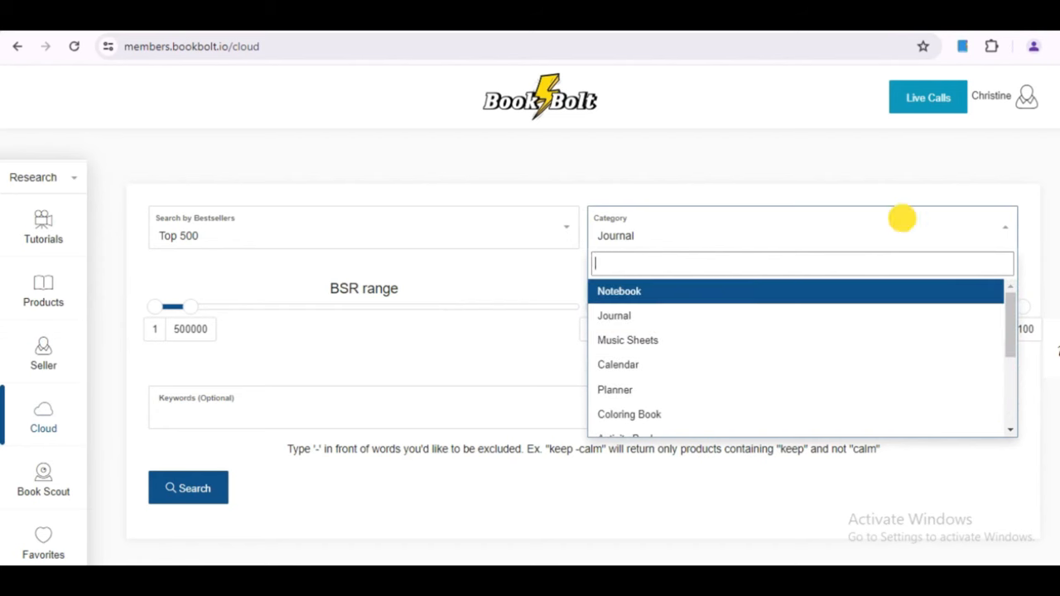
{"action": "left_click", "coordinate": [902, 219]}
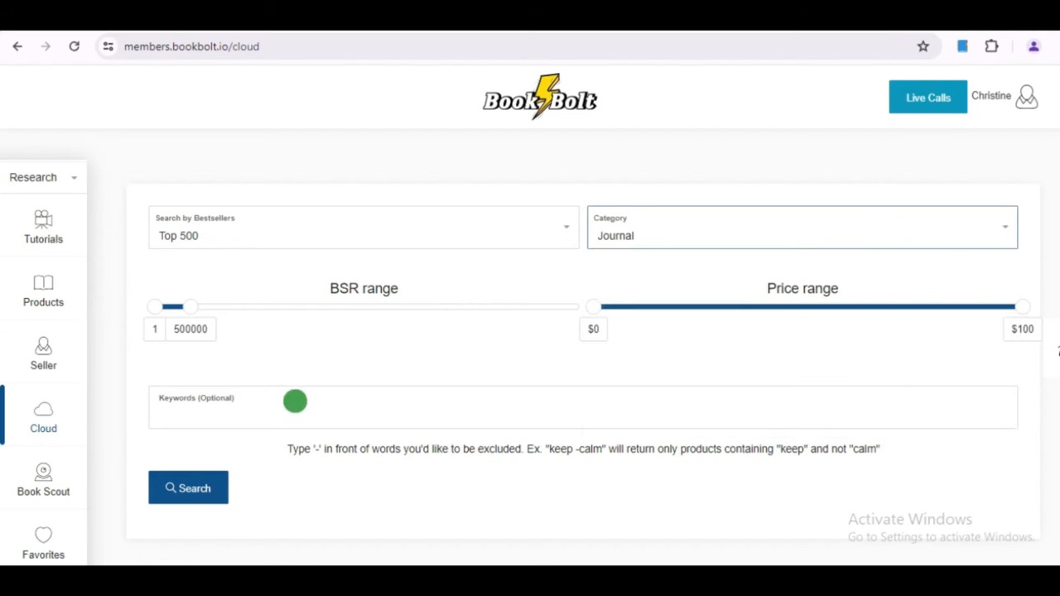
{"action": "left_click", "coordinate": [292, 396]}
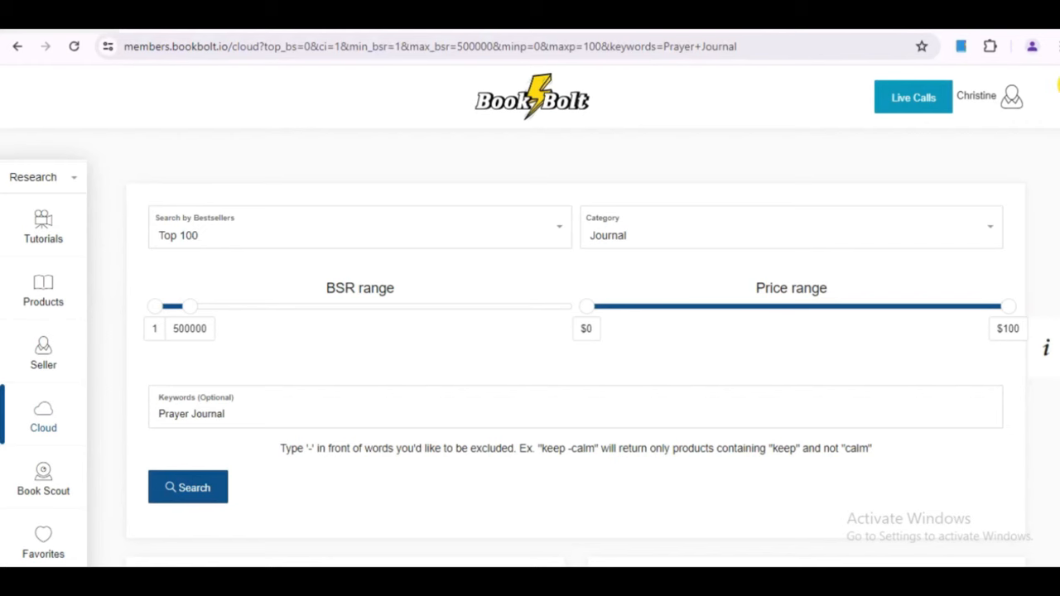
Browse the prayer journal results and examine the Summer Scripture Journal's reviews, publication date, price and estimated monthly sales.
{"action": "scroll", "coordinate": [576, 344], "scroll_direction": "down", "scroll_amount": 4}
{"action": "scroll", "coordinate": [576, 344], "scroll_direction": "down", "scroll_amount": 1}
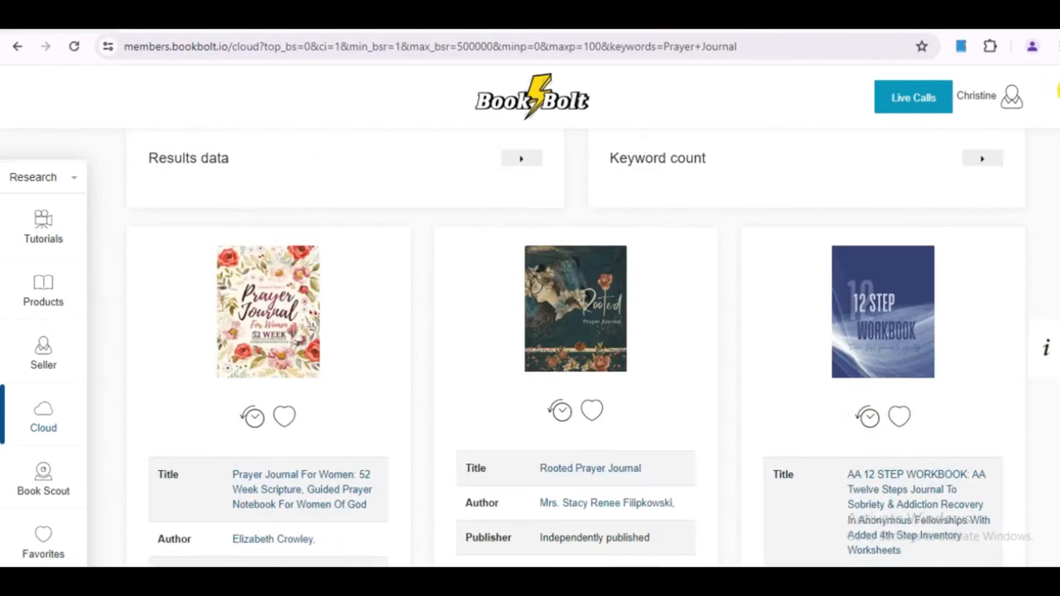
{"action": "scroll", "coordinate": [576, 343], "scroll_direction": "down", "scroll_amount": 8}
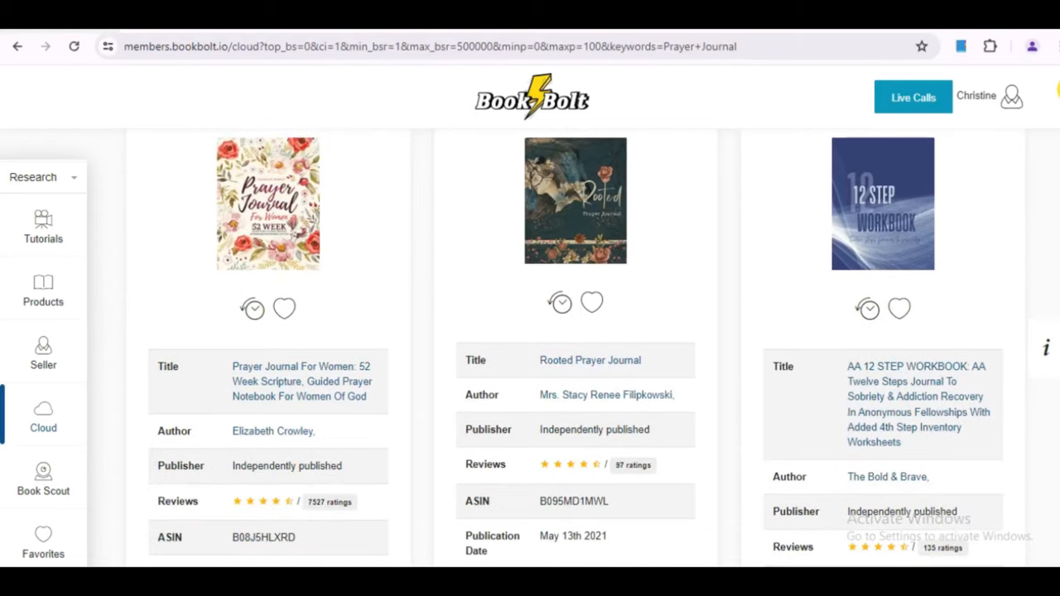
{"action": "scroll", "coordinate": [576, 344], "scroll_direction": "down", "scroll_amount": 8}
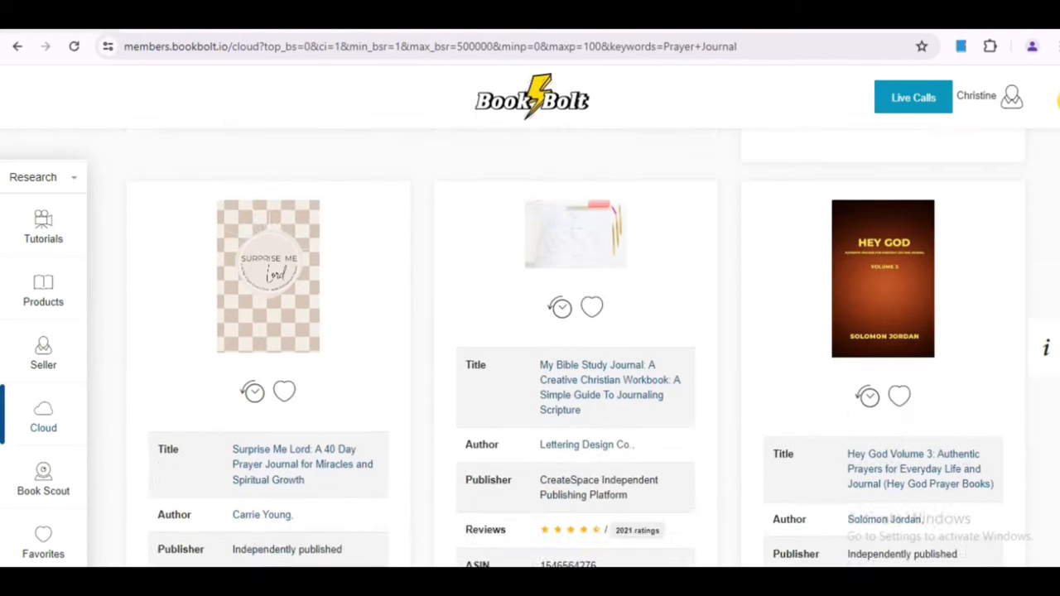
{"action": "scroll", "coordinate": [576, 344], "scroll_direction": "down", "scroll_amount": 9}
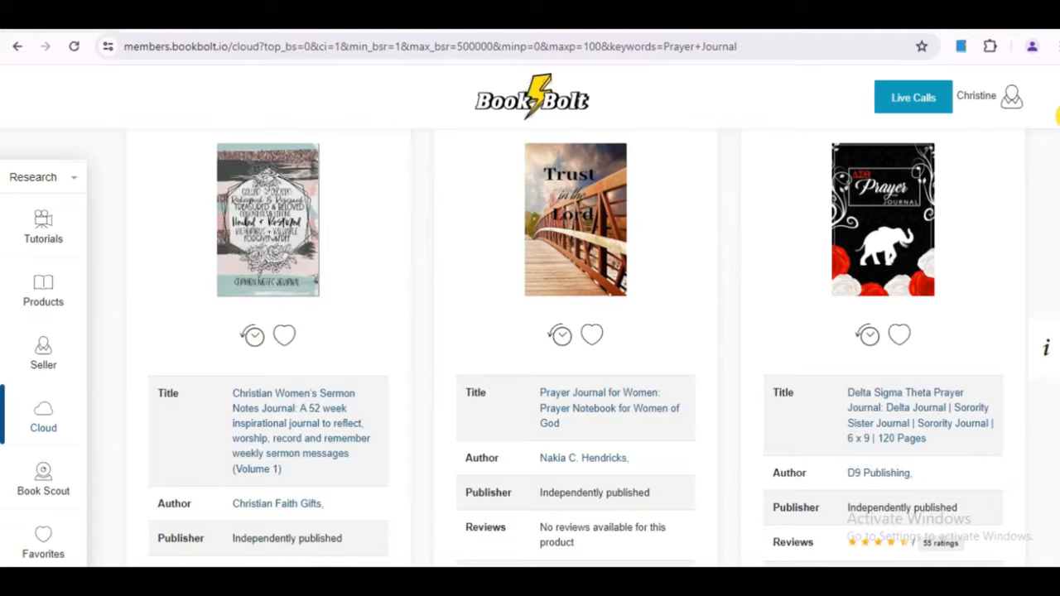
{"action": "scroll", "coordinate": [576, 344], "scroll_direction": "down", "scroll_amount": 5}
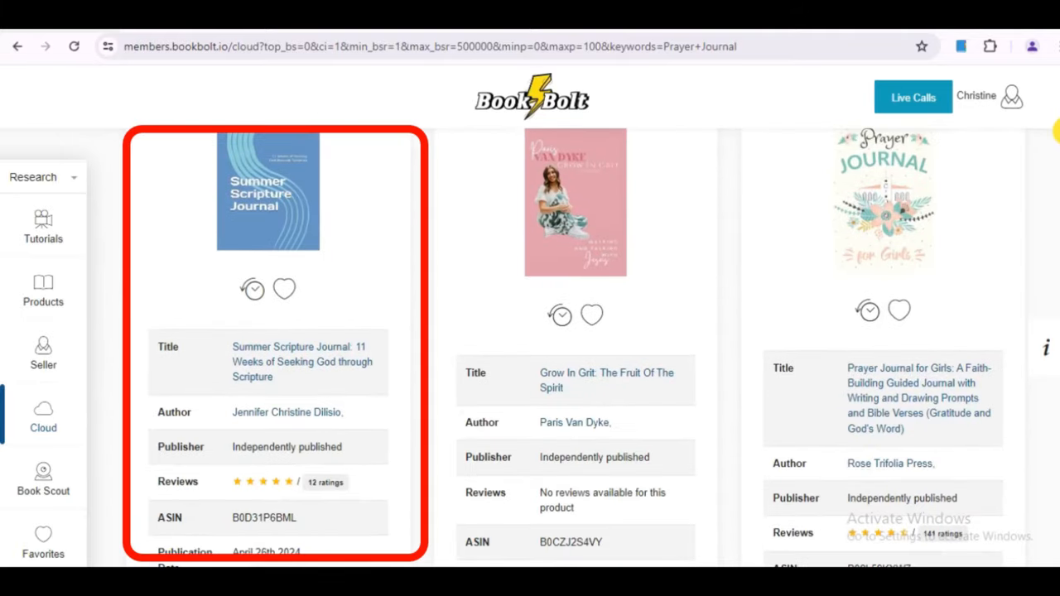
{"action": "scroll", "coordinate": [576, 344], "scroll_direction": "down", "scroll_amount": 1}
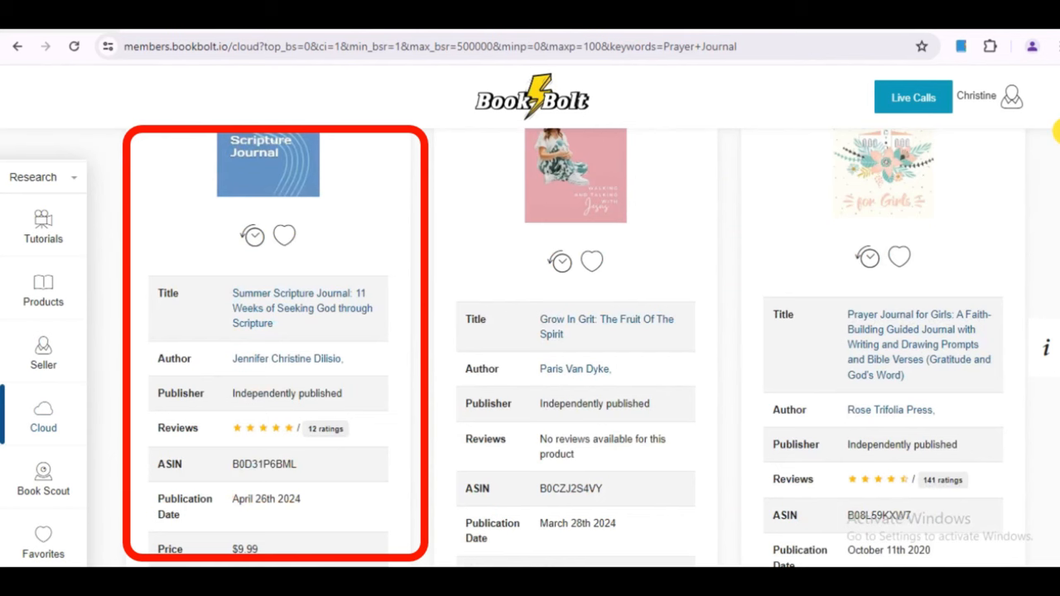
{"action": "scroll", "coordinate": [575, 343], "scroll_direction": "down", "scroll_amount": 2}
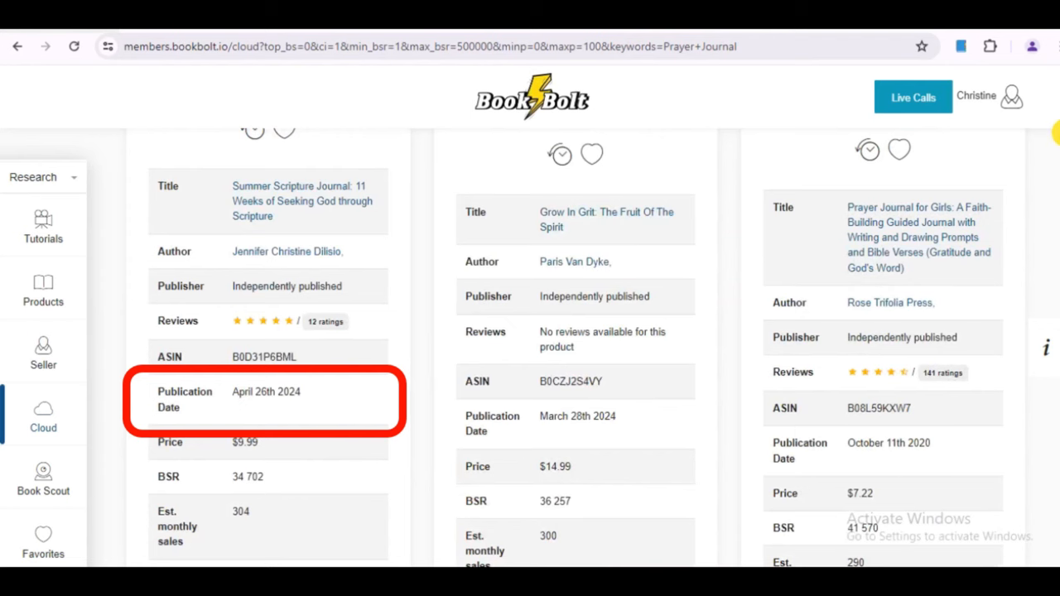
{"action": "scroll", "coordinate": [1056, 132], "scroll_direction": "down", "scroll_amount": 1}
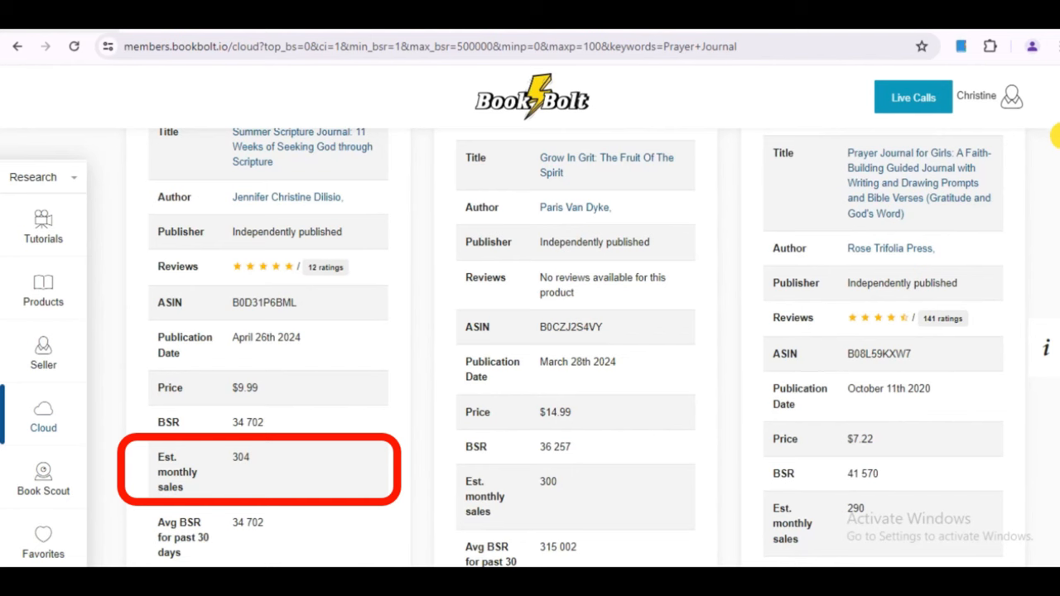
Examine the price, estimated monthly sales and moving average sales of the 52-week Prayer Journal For Teen Girls.
{"action": "left_click_drag", "start_coordinate": [1055, 135], "coordinate": [1050, 270]}
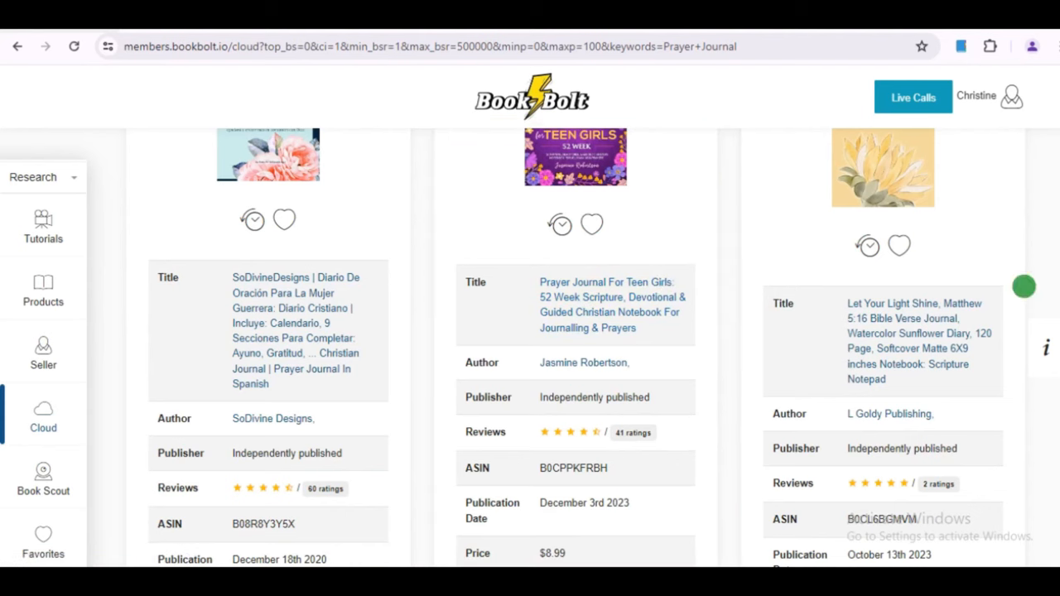
{"action": "scroll", "coordinate": [1057, 275], "scroll_direction": "down", "scroll_amount": 2}
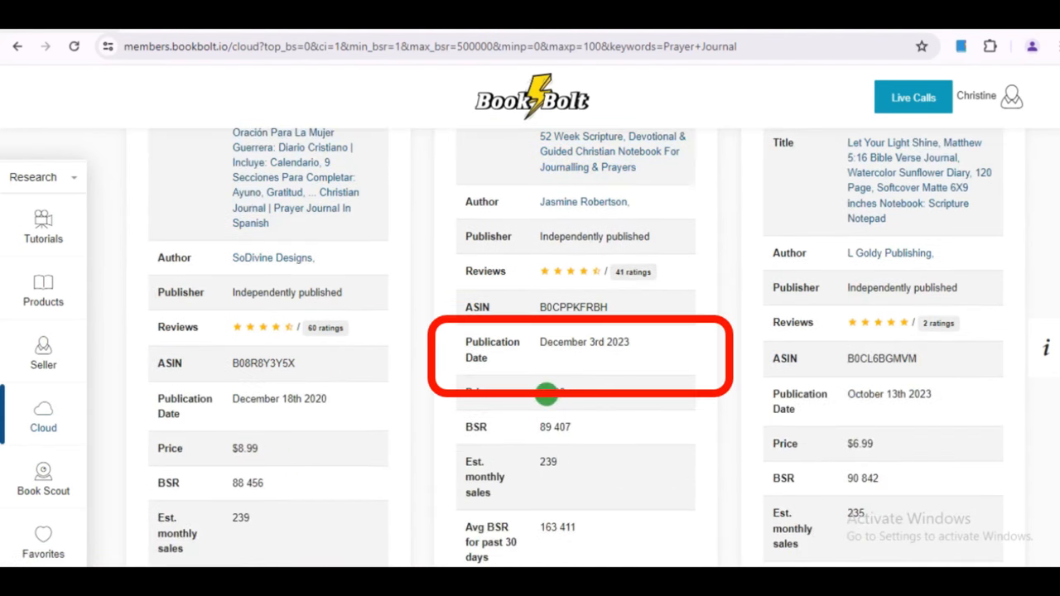
{"action": "left_click_drag", "start_coordinate": [549, 393], "coordinate": [573, 392]}
{"action": "left_click_drag", "start_coordinate": [539, 461], "coordinate": [578, 463]}
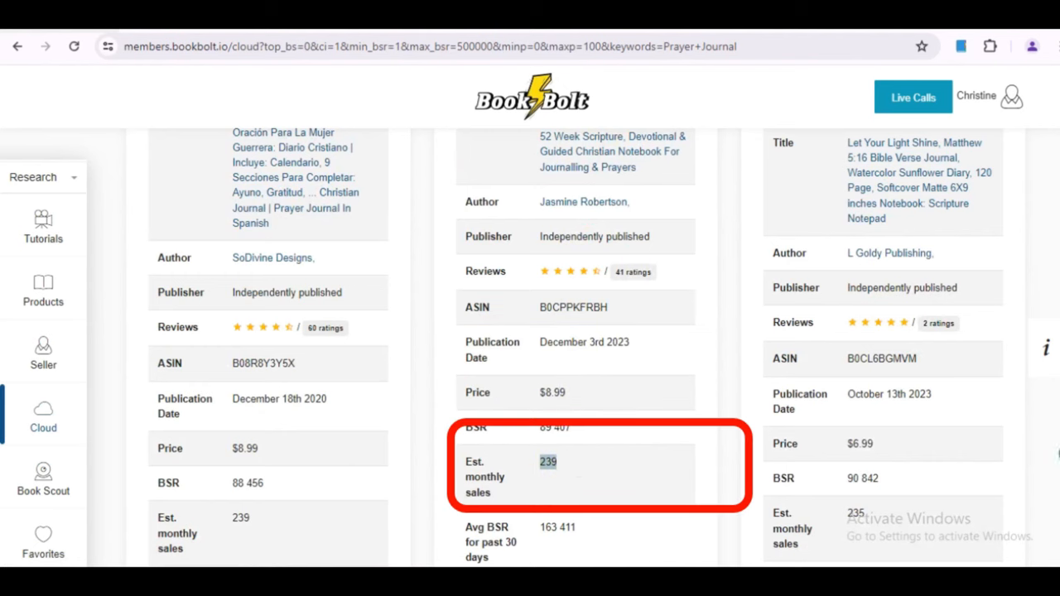
{"action": "scroll", "coordinate": [551, 373], "scroll_direction": "down", "scroll_amount": 3}
{"action": "left_click_drag", "start_coordinate": [554, 369], "coordinate": [598, 369]}
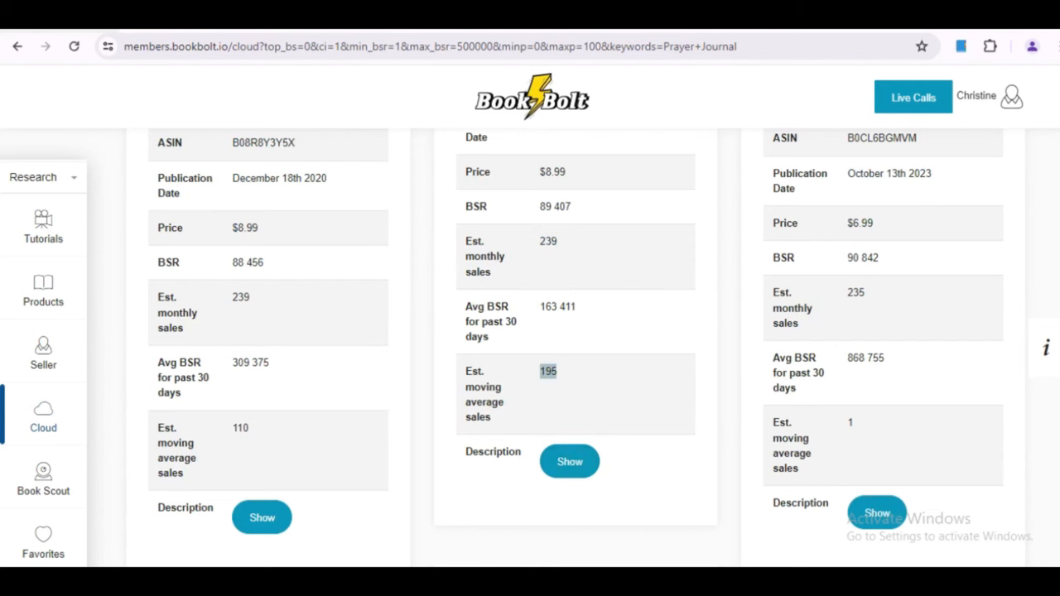
Save the Prayer Journal For Teen Girls to the Favorites list.
{"action": "scroll", "coordinate": [691, 221], "scroll_direction": "up", "scroll_amount": 6}
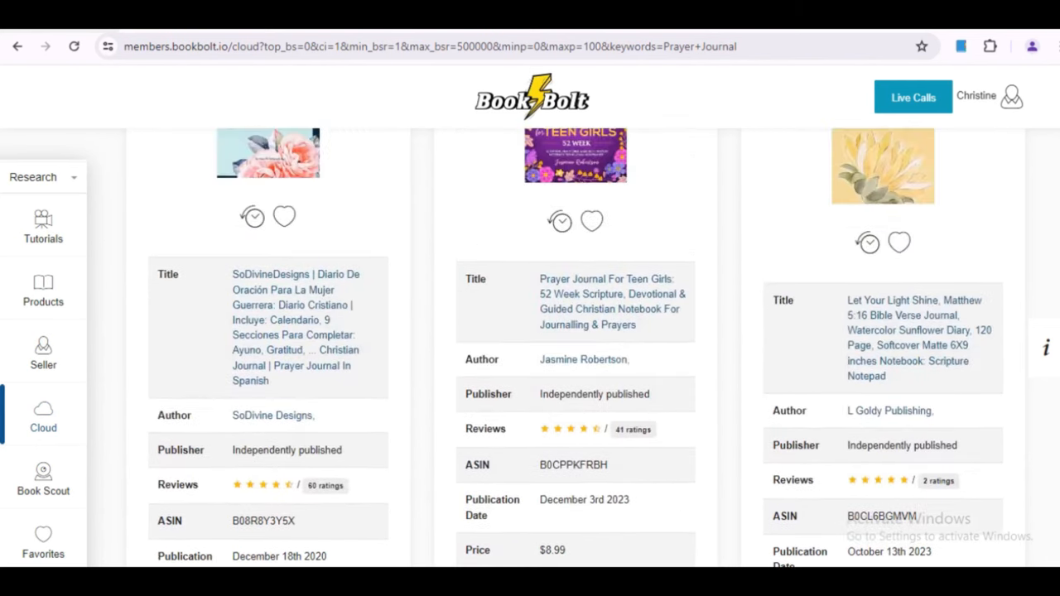
{"action": "left_click", "coordinate": [593, 247]}
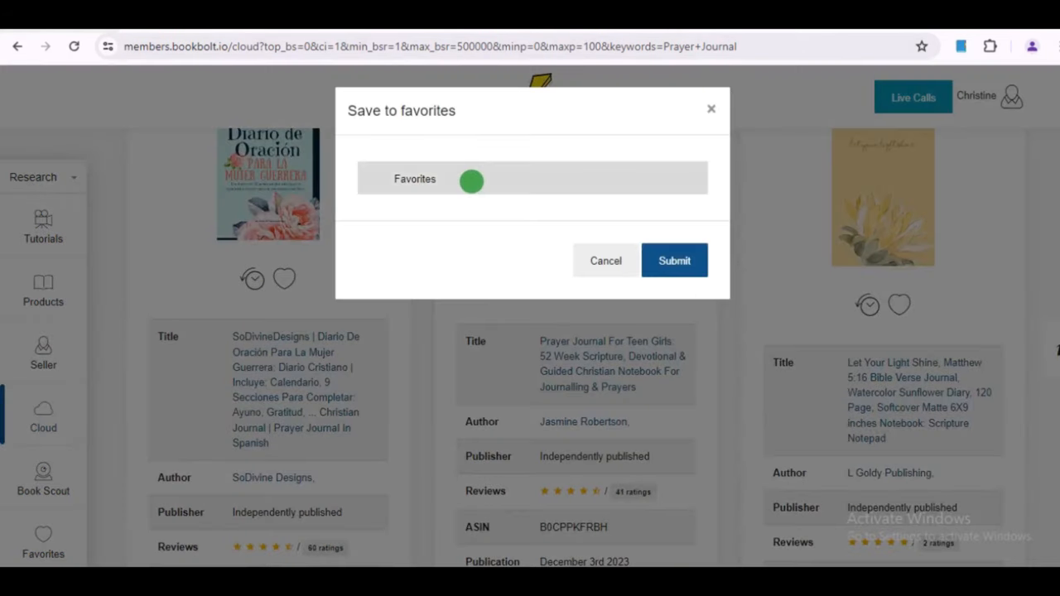
{"action": "left_click", "coordinate": [469, 179]}
{"action": "left_click", "coordinate": [674, 260]}
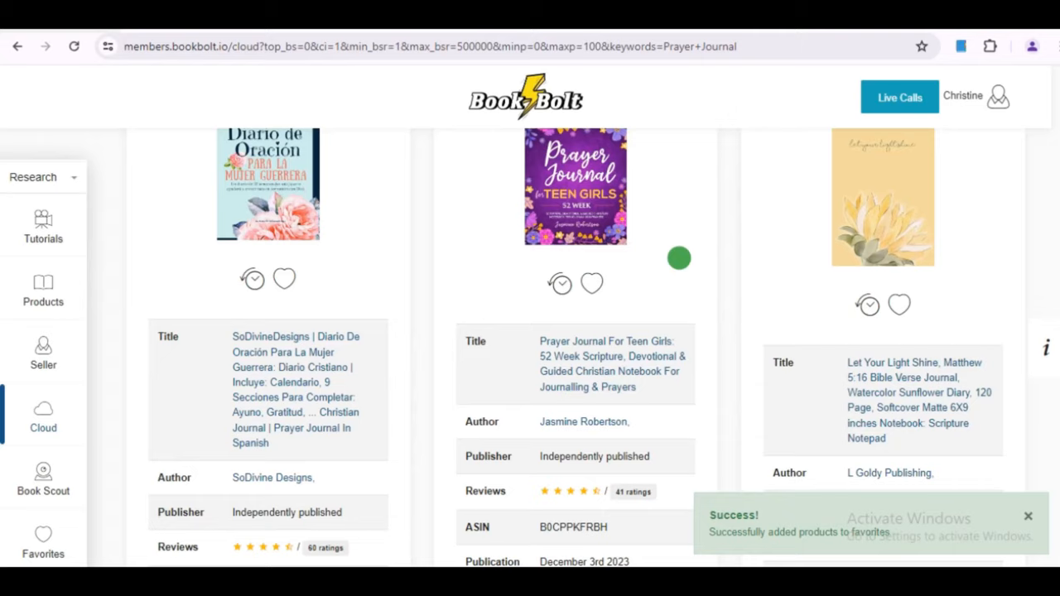
Check the sales data of The Five Minute Gratitude and Prayer Journal for Women and open its Amazon listing.
{"action": "scroll", "coordinate": [575, 348], "scroll_direction": "down", "scroll_amount": 8}
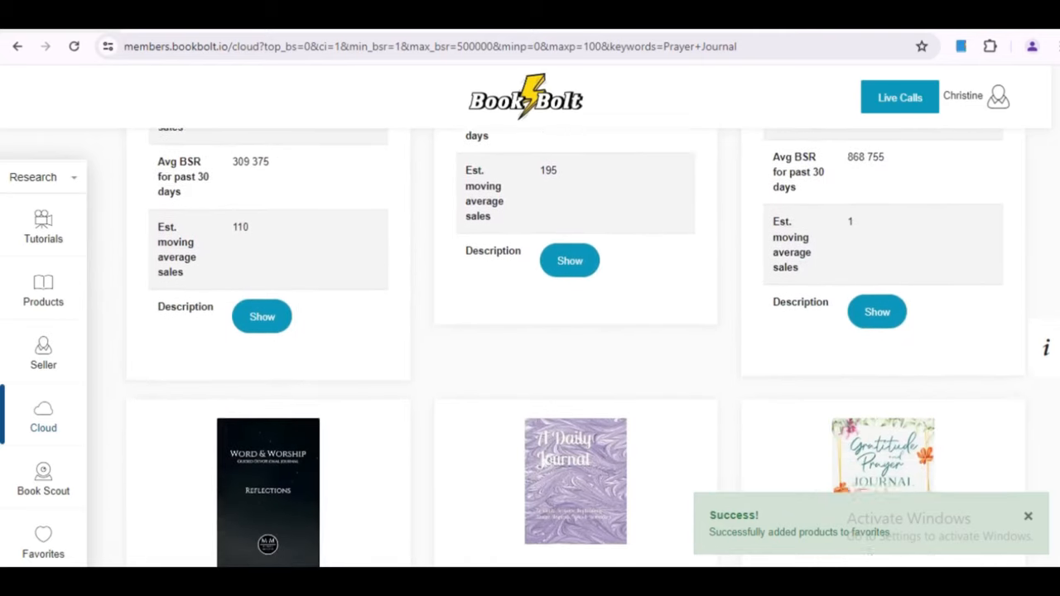
{"action": "scroll", "coordinate": [575, 348], "scroll_direction": "down", "scroll_amount": 5}
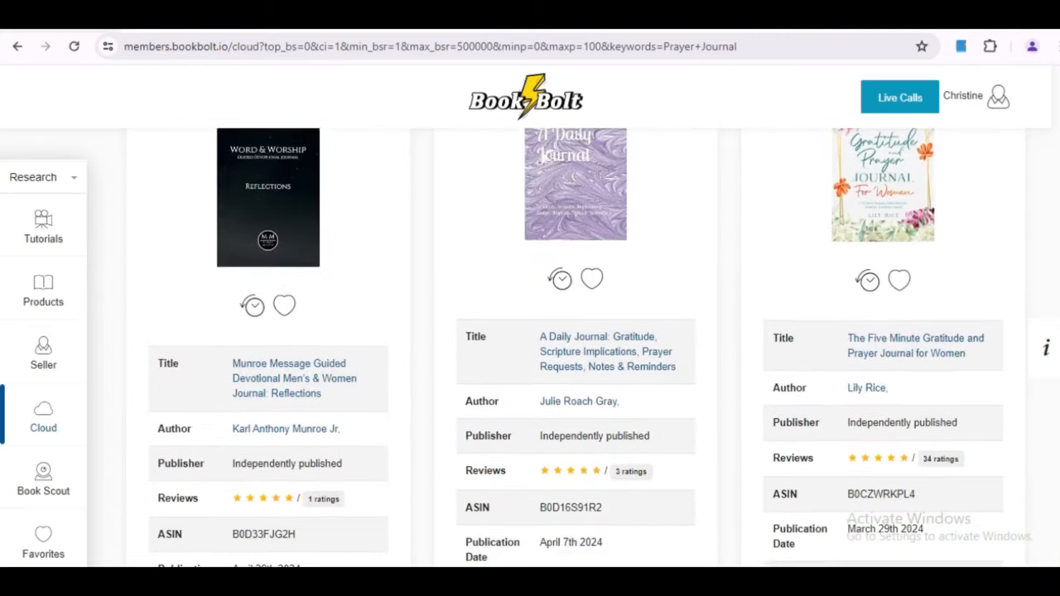
{"action": "scroll", "coordinate": [575, 347], "scroll_direction": "down", "scroll_amount": 3}
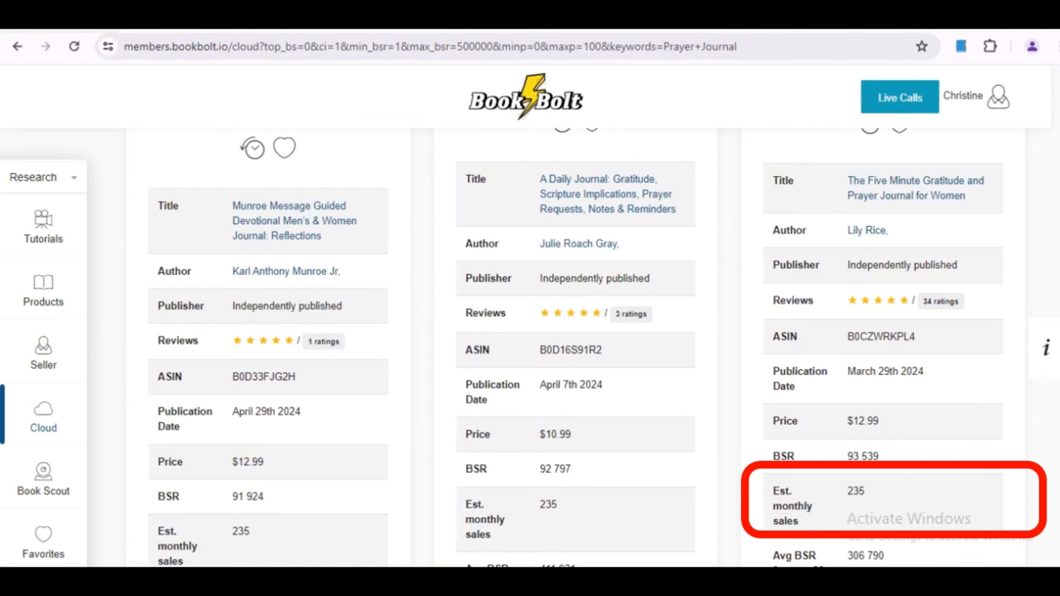
{"action": "scroll", "coordinate": [880, 403], "scroll_direction": "up", "scroll_amount": 3}
{"action": "left_click", "coordinate": [900, 402]}
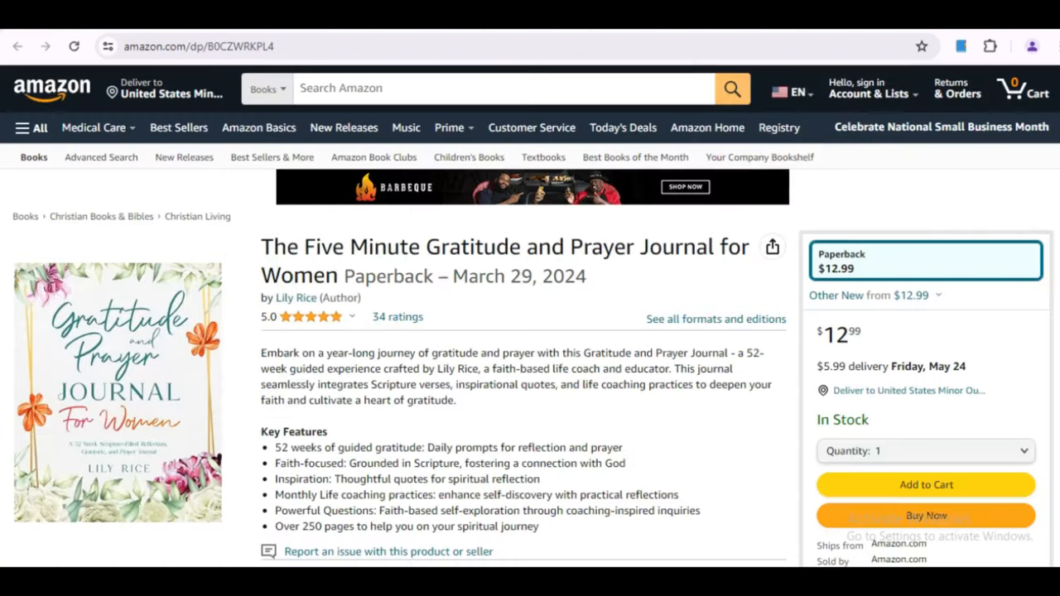
Examine the journal's description, page count, dimensions, interior previews and product details on its Amazon page.
{"action": "scroll", "coordinate": [530, 331], "scroll_direction": "down", "scroll_amount": 3}
{"action": "scroll", "coordinate": [530, 317], "scroll_direction": "down", "scroll_amount": 3}
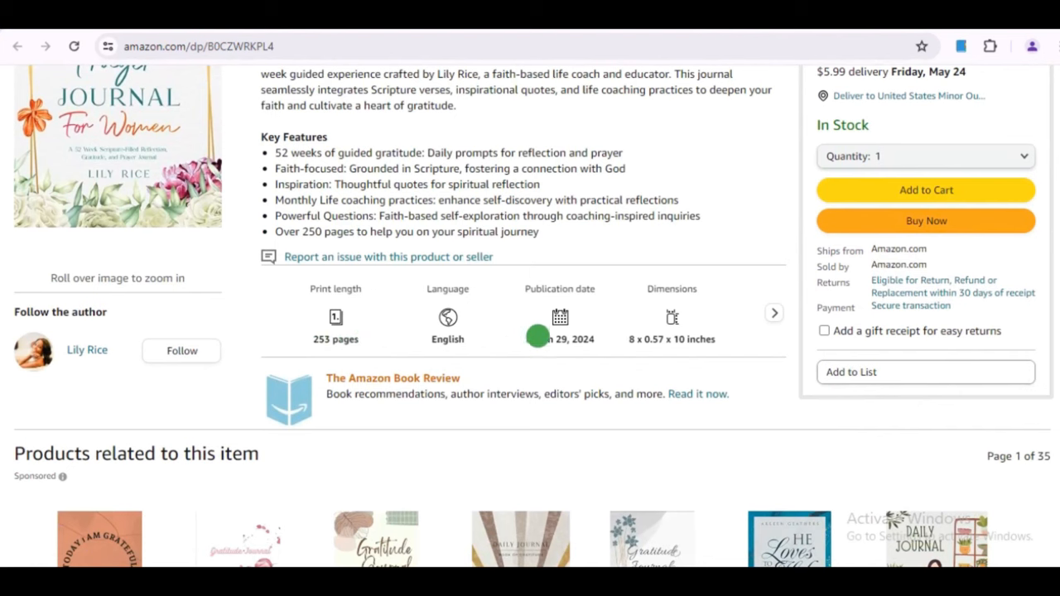
{"action": "scroll", "coordinate": [547, 353], "scroll_direction": "down", "scroll_amount": 10}
{"action": "scroll", "coordinate": [530, 317], "scroll_direction": "down", "scroll_amount": 1}
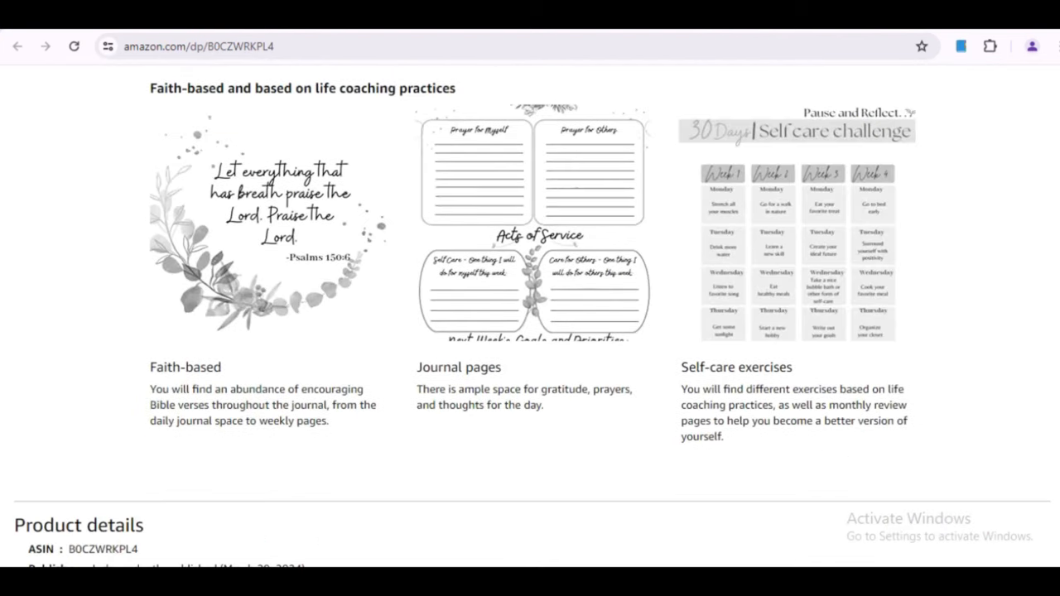
{"action": "scroll", "coordinate": [530, 317], "scroll_direction": "down", "scroll_amount": 1}
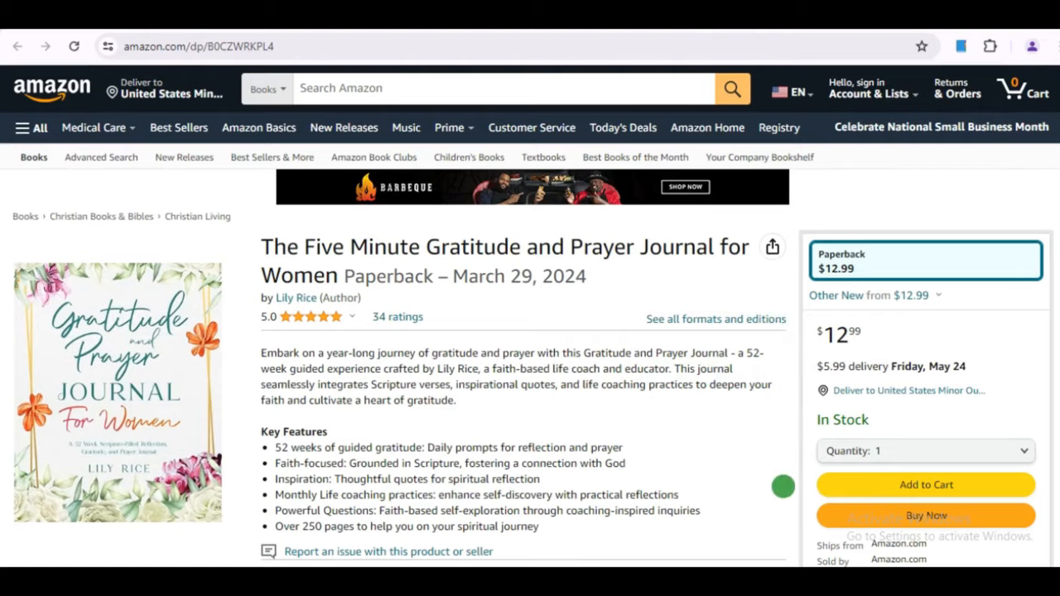
Search all Amazon departments for "gratitude and prayer journal" and highlight the number of results.
{"action": "left_click", "coordinate": [476, 106]}
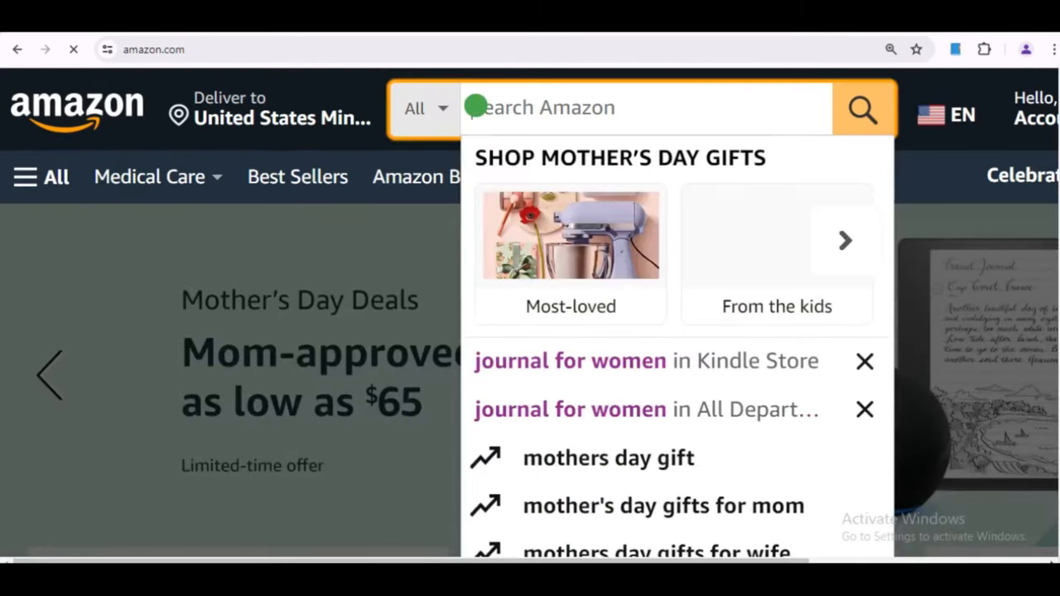
{"action": "type", "text": "gratitude and prayer journal"}
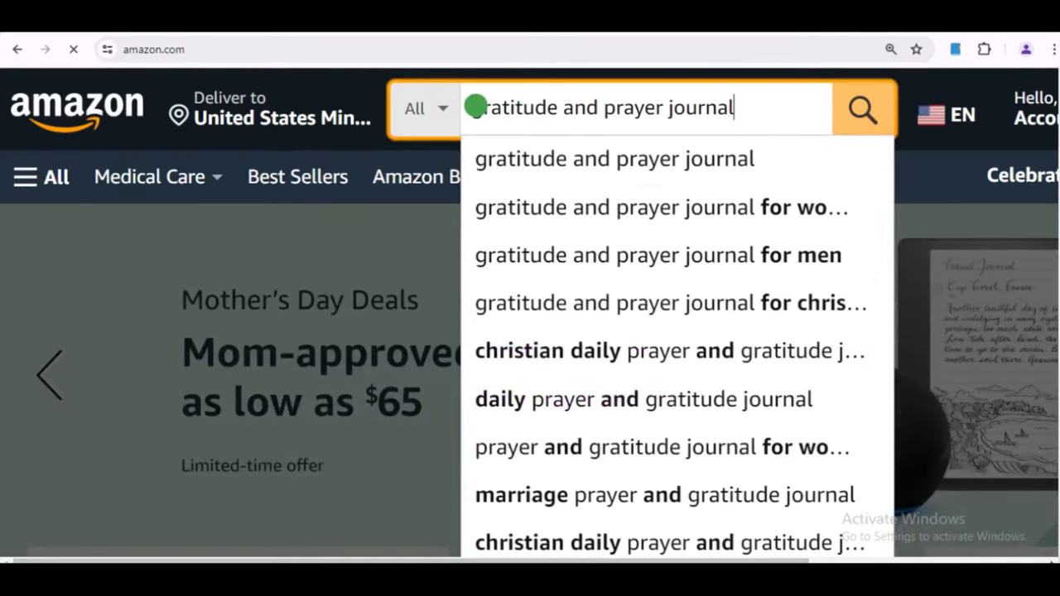
{"action": "key", "text": "Return"}
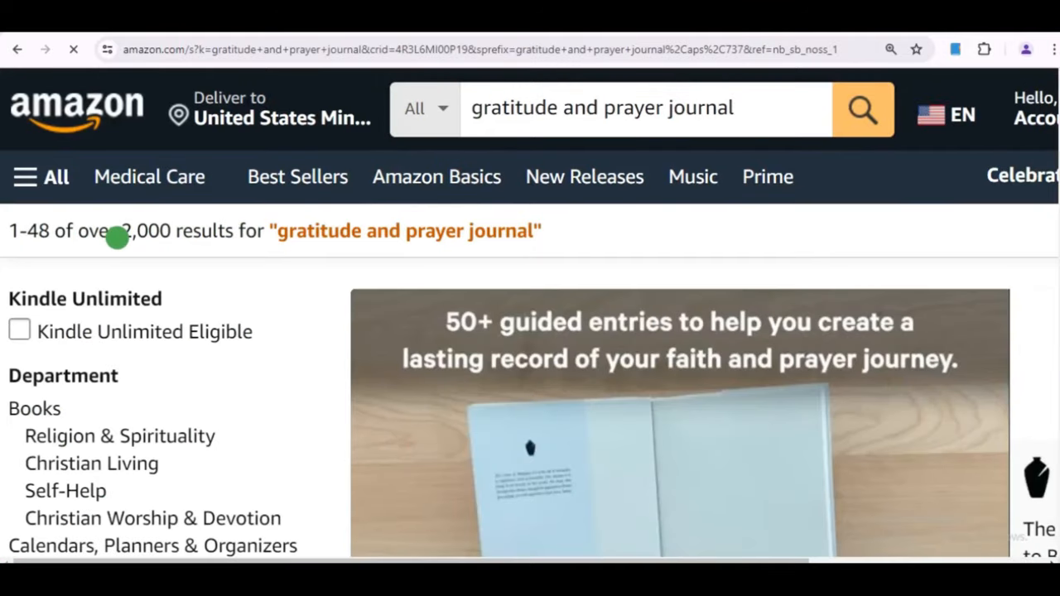
{"action": "left_click_drag", "start_coordinate": [118, 234], "coordinate": [593, 237]}
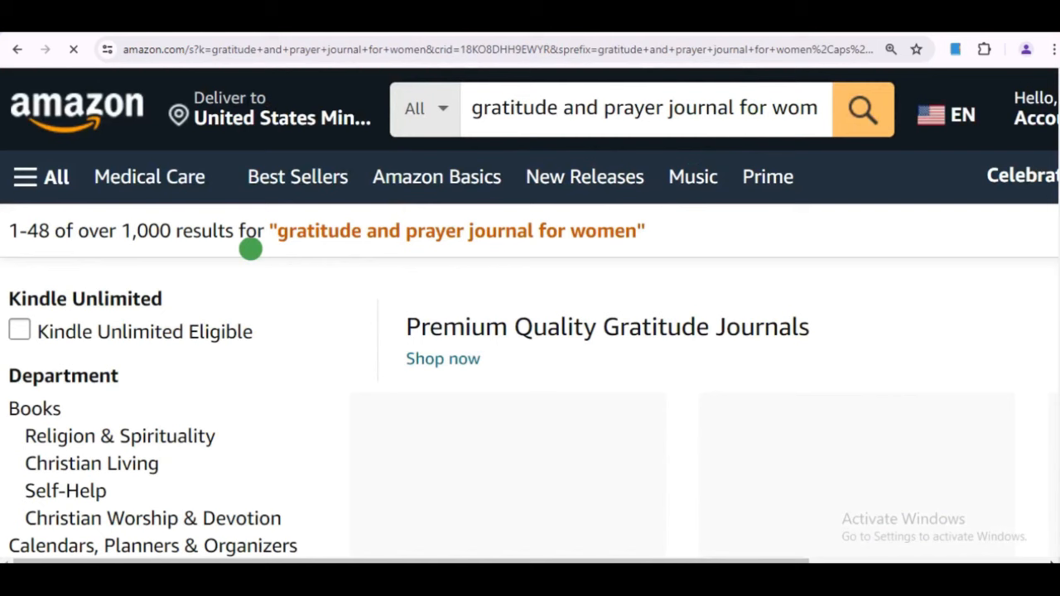
Highlight the number of results for "gratitude and prayer journal for women" and look over the competing listings.
{"action": "left_click_drag", "start_coordinate": [120, 229], "coordinate": [679, 235]}
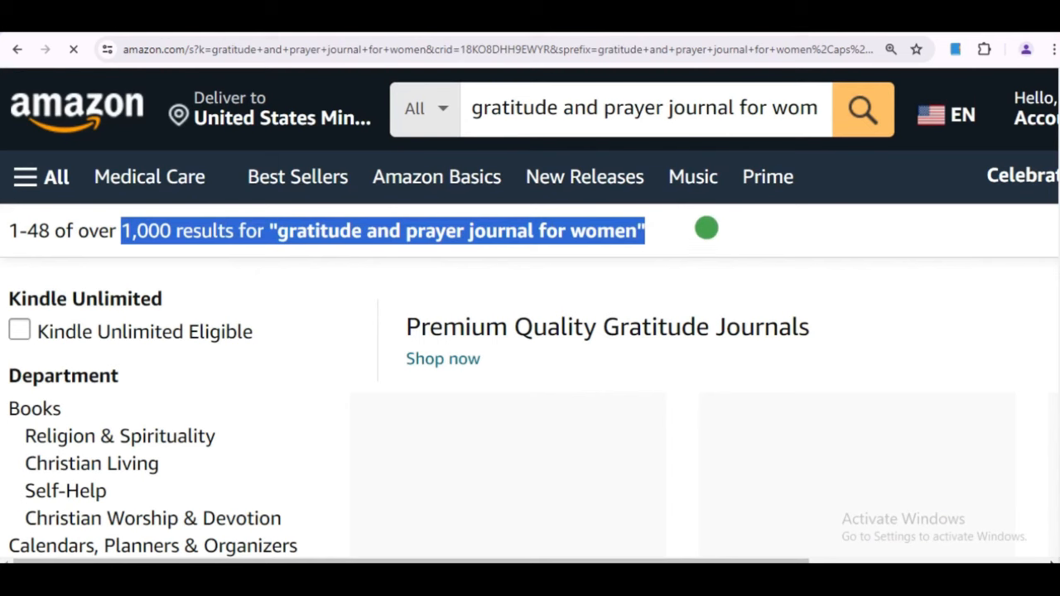
{"action": "left_click", "coordinate": [705, 229]}
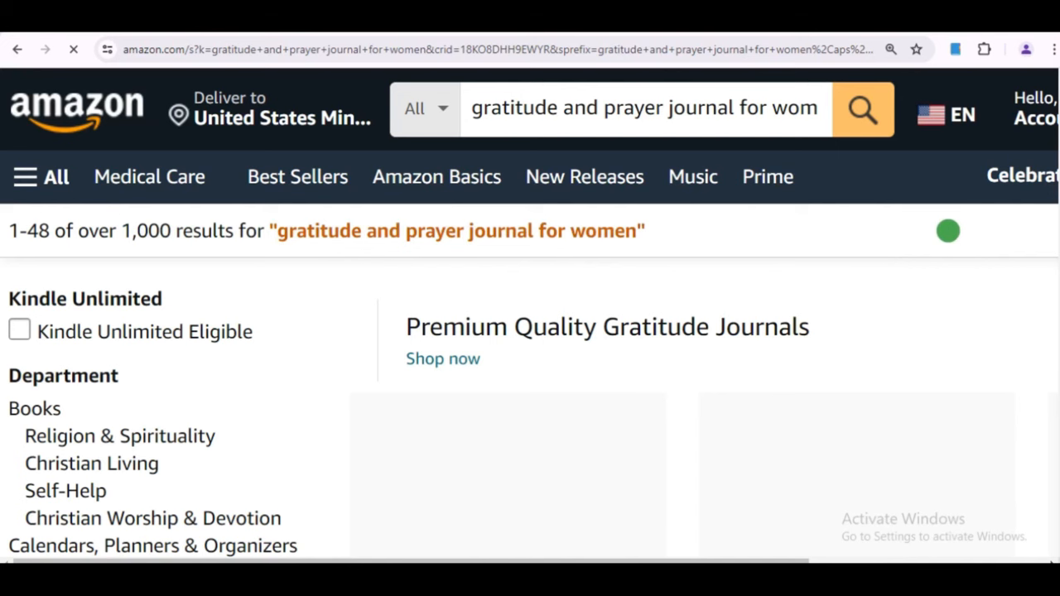
{"action": "key", "text": "ctrl+minus"}
{"action": "scroll", "coordinate": [1056, 86], "scroll_direction": "down", "scroll_amount": 4}
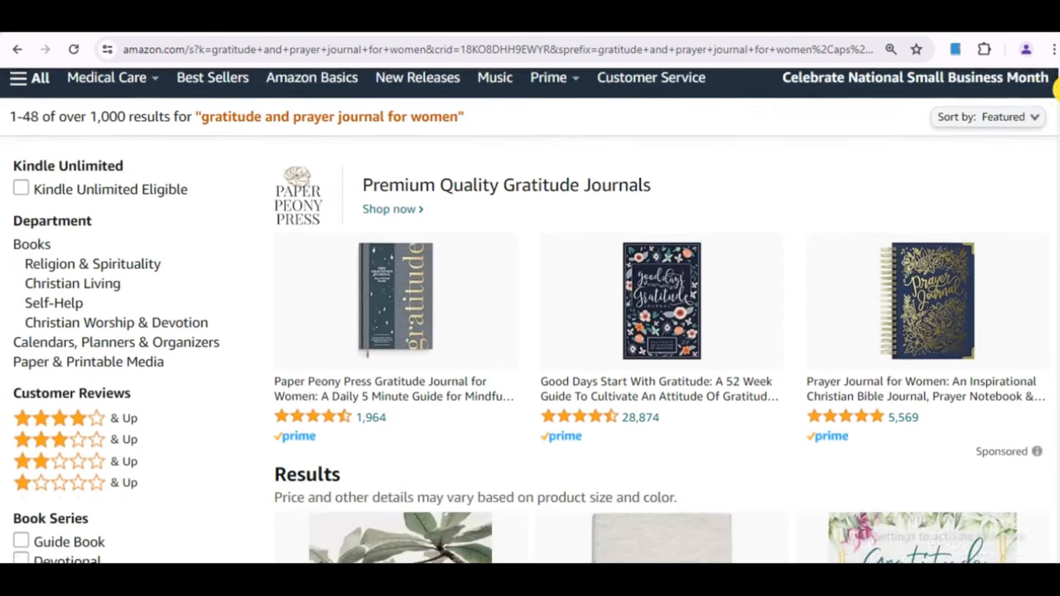
Examine the covers, titles, prices, ratings and review counts of the Amazon listings competing for "gratitude and prayer journal for women".
{"action": "scroll", "coordinate": [1057, 98], "scroll_direction": "down", "scroll_amount": 2}
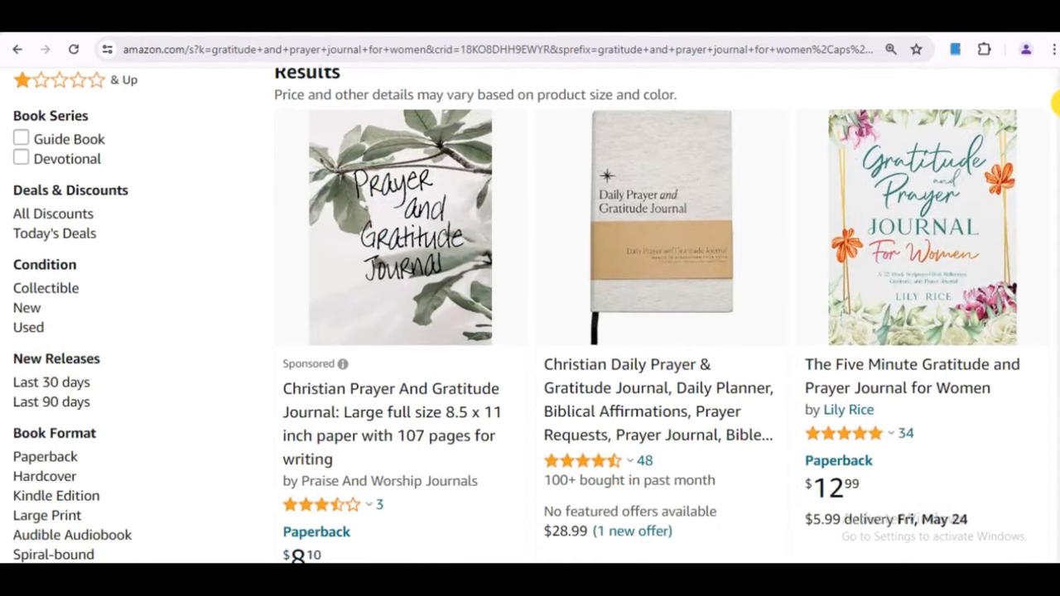
{"action": "scroll", "coordinate": [1056, 103], "scroll_direction": "down", "scroll_amount": 4}
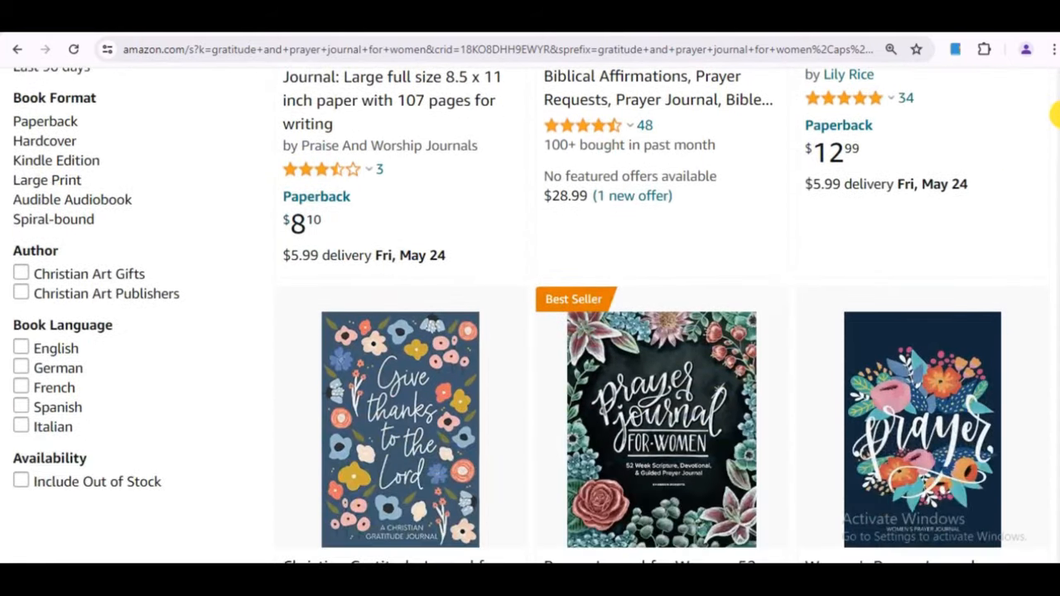
{"action": "scroll", "coordinate": [1054, 116], "scroll_direction": "down", "scroll_amount": 3}
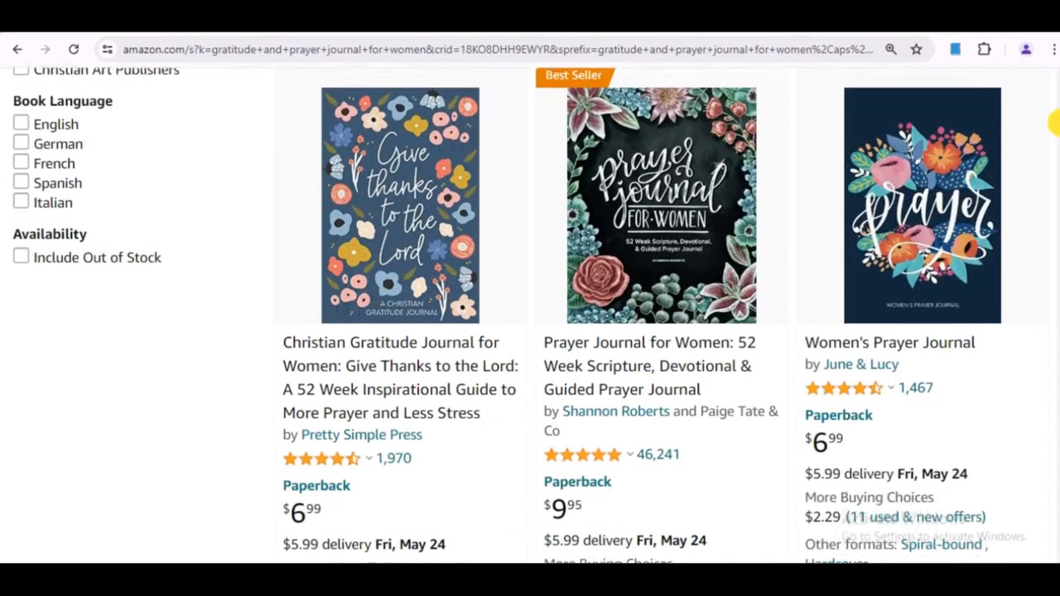
{"action": "scroll", "coordinate": [1054, 124], "scroll_direction": "down", "scroll_amount": 8}
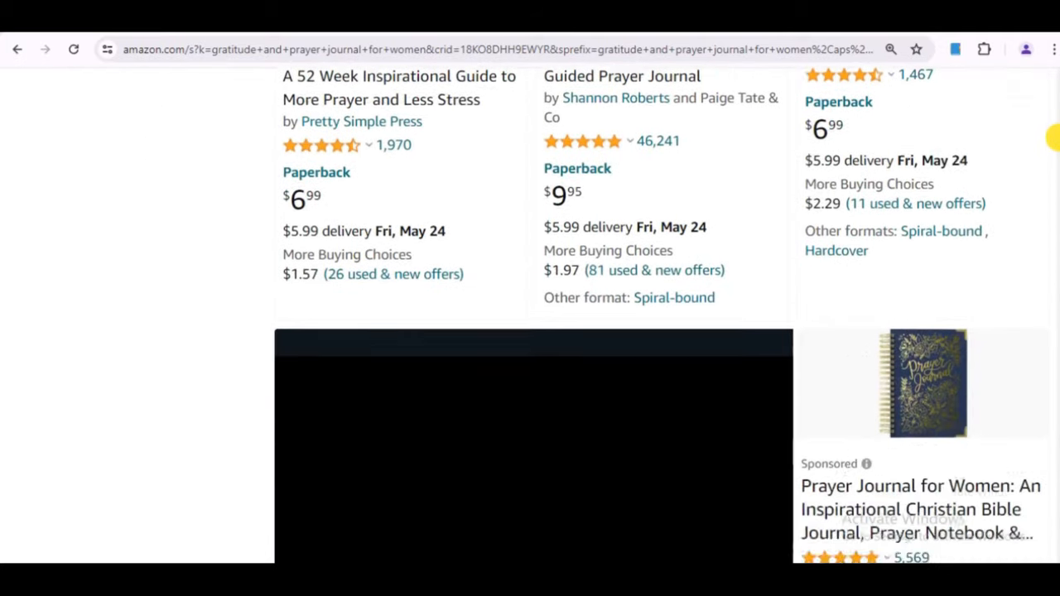
{"action": "scroll", "coordinate": [1051, 146], "scroll_direction": "down", "scroll_amount": 6}
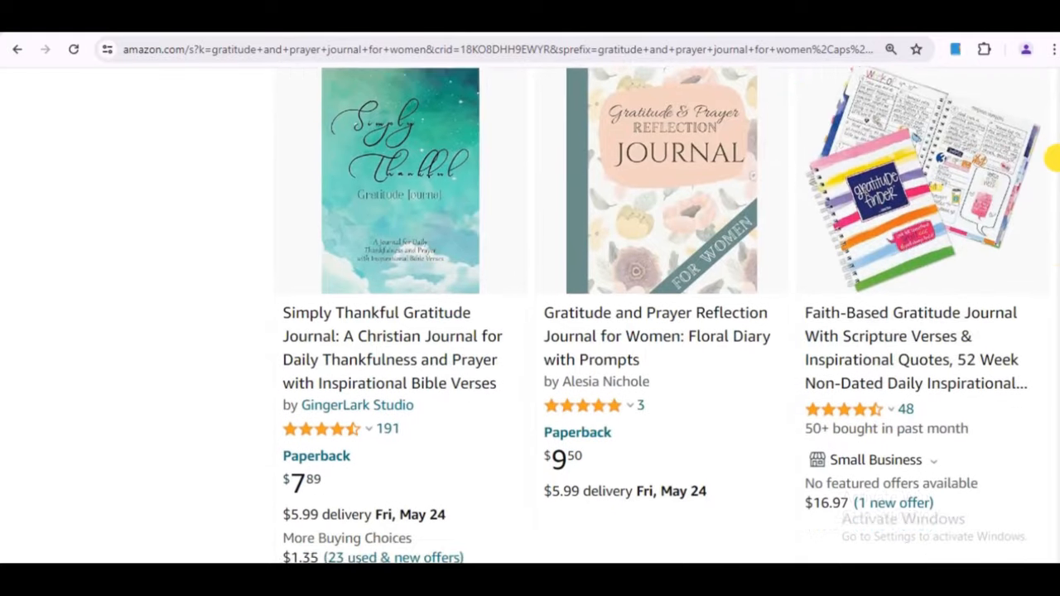
{"action": "scroll", "coordinate": [1052, 164], "scroll_direction": "down", "scroll_amount": 1}
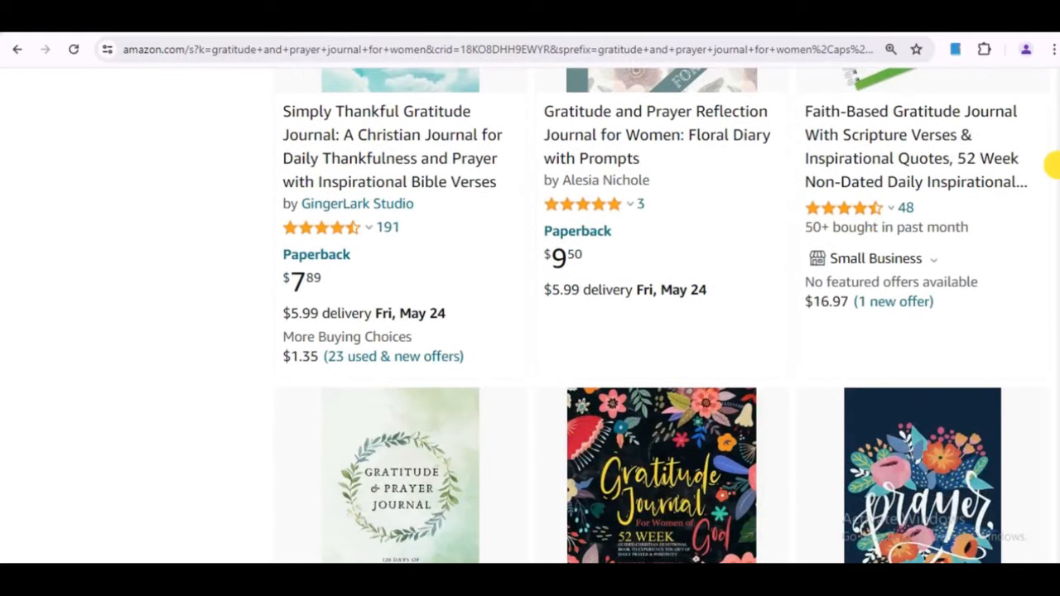
{"action": "scroll", "coordinate": [1052, 164], "scroll_direction": "up", "scroll_amount": 2}
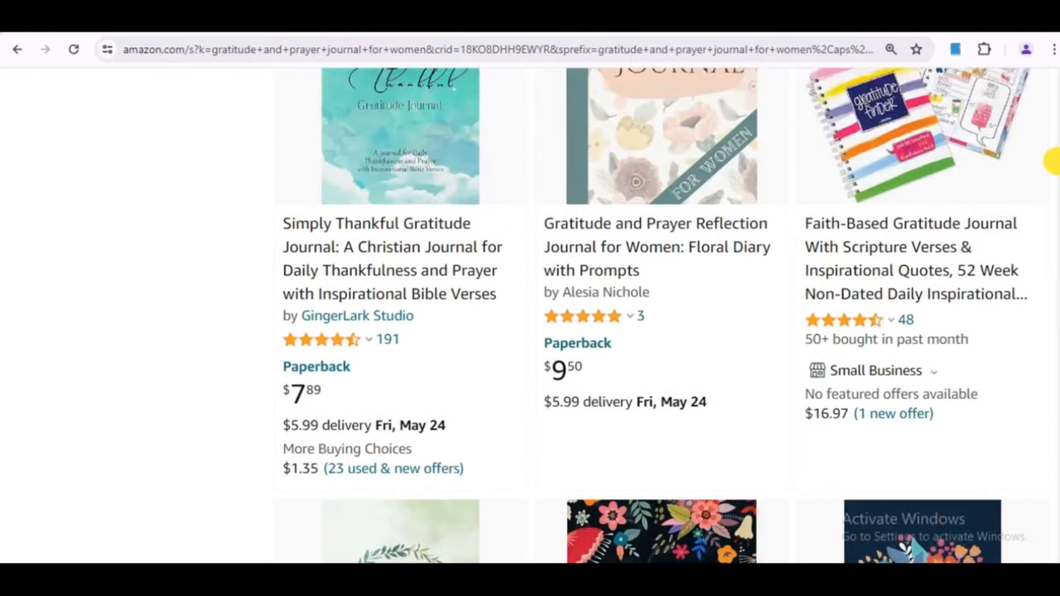
{"action": "scroll", "coordinate": [1051, 164], "scroll_direction": "up", "scroll_amount": 1}
{"action": "scroll", "coordinate": [1052, 169], "scroll_direction": "down", "scroll_amount": 5}
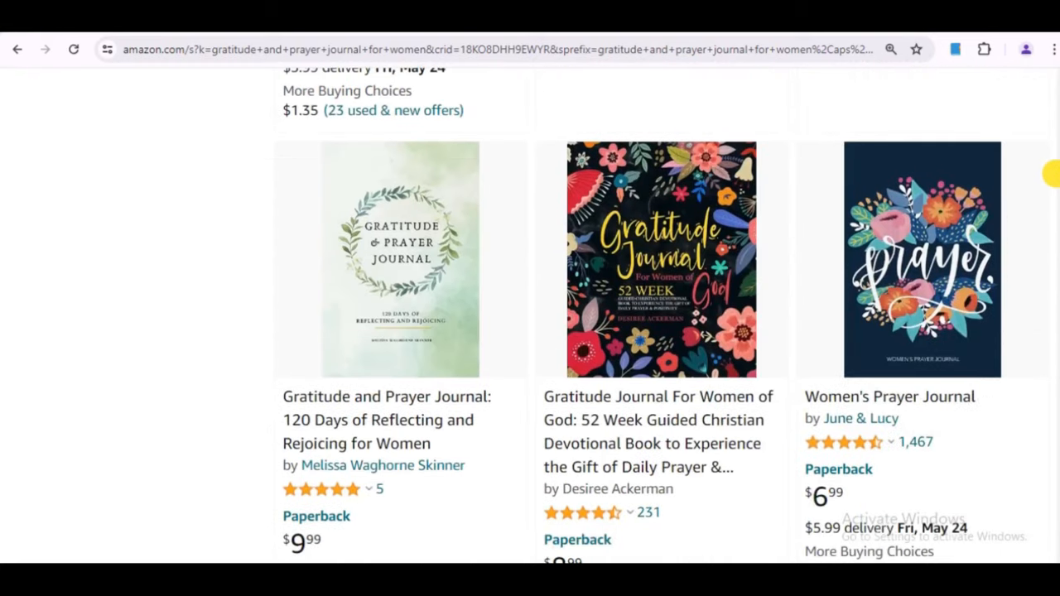
{"action": "scroll", "coordinate": [1052, 174], "scroll_direction": "down", "scroll_amount": 1}
{"action": "scroll", "coordinate": [1052, 174], "scroll_direction": "up", "scroll_amount": 1}
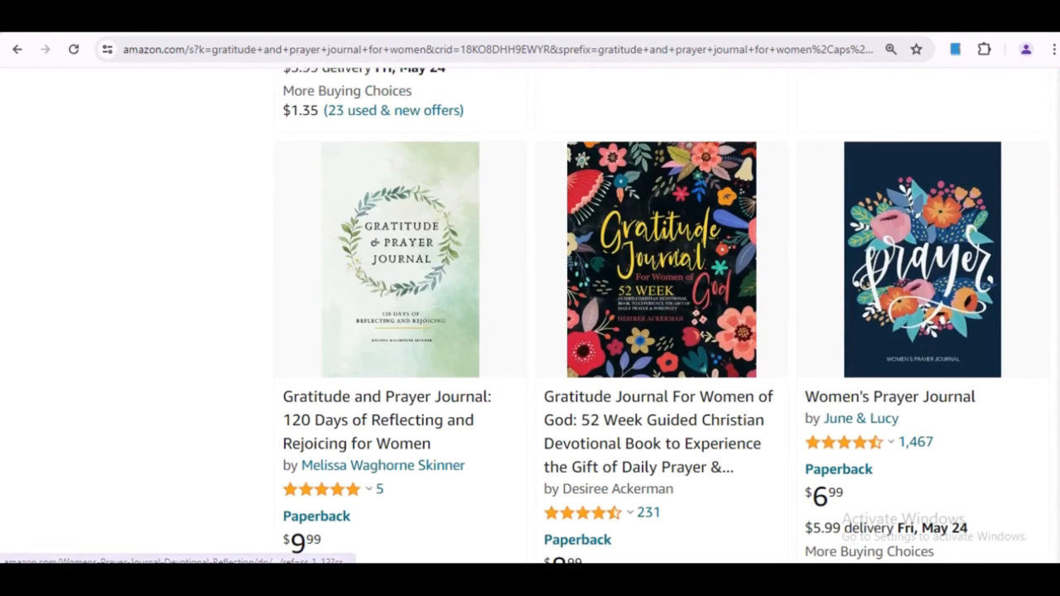
{"action": "scroll", "coordinate": [1057, 180], "scroll_direction": "down", "scroll_amount": 7}
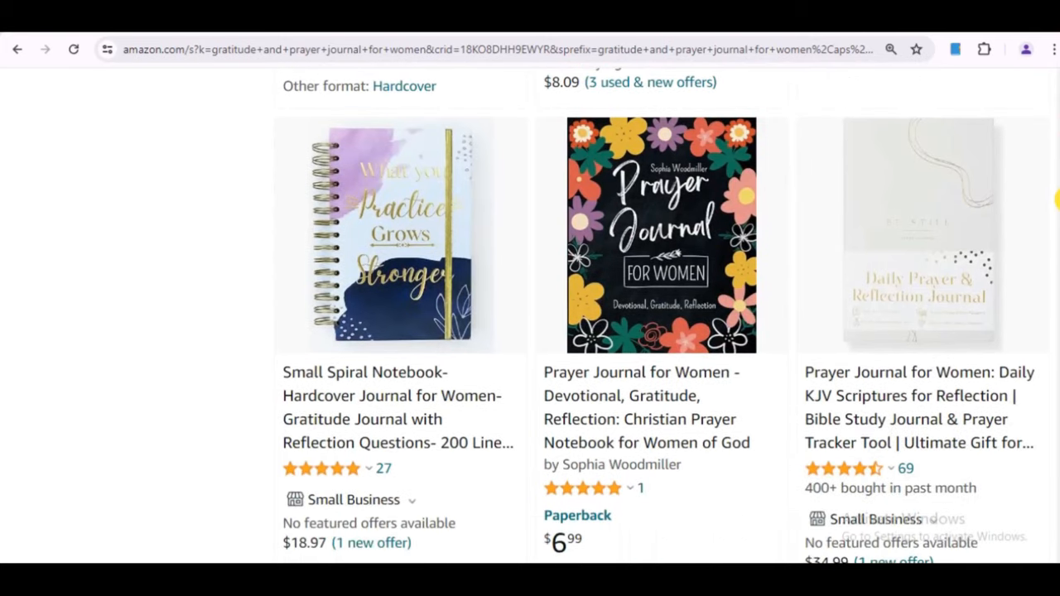
{"action": "scroll", "coordinate": [1057, 198], "scroll_direction": "down", "scroll_amount": 5}
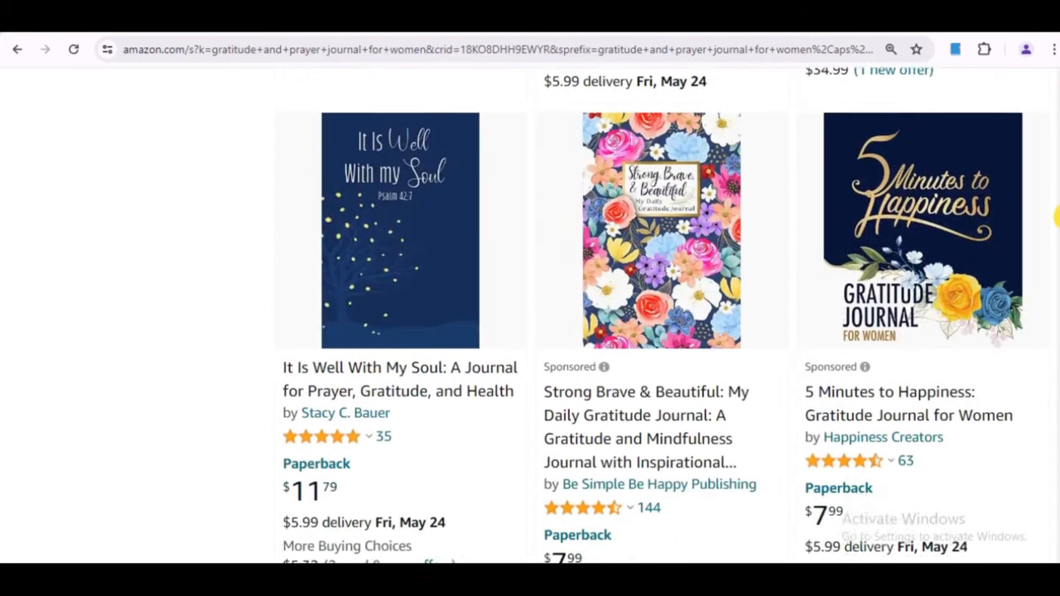
{"action": "scroll", "coordinate": [1057, 217], "scroll_direction": "up", "scroll_amount": 5}
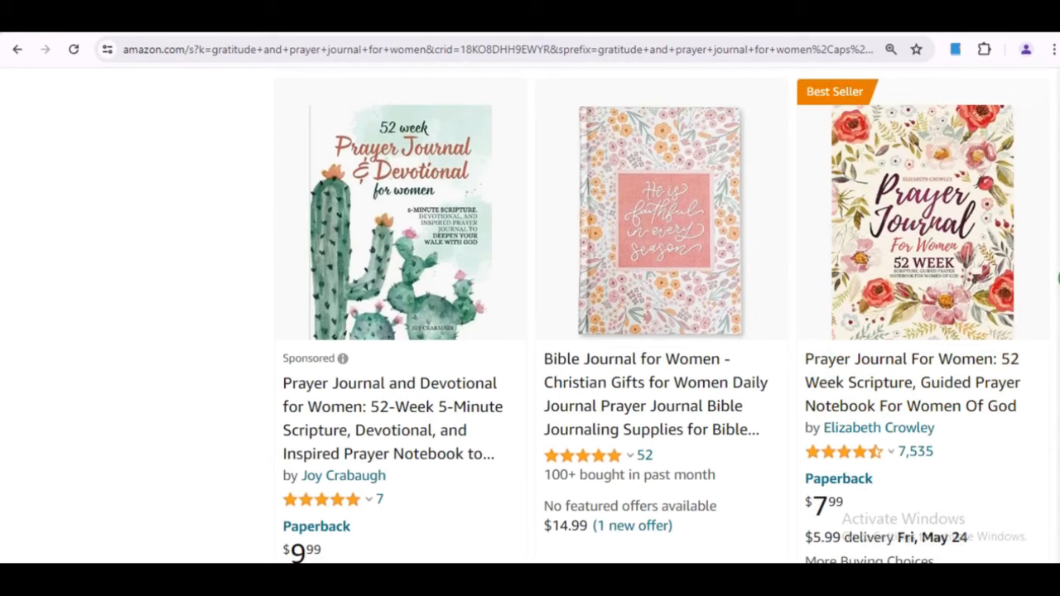
{"action": "scroll", "coordinate": [1057, 280], "scroll_direction": "down", "scroll_amount": 3}
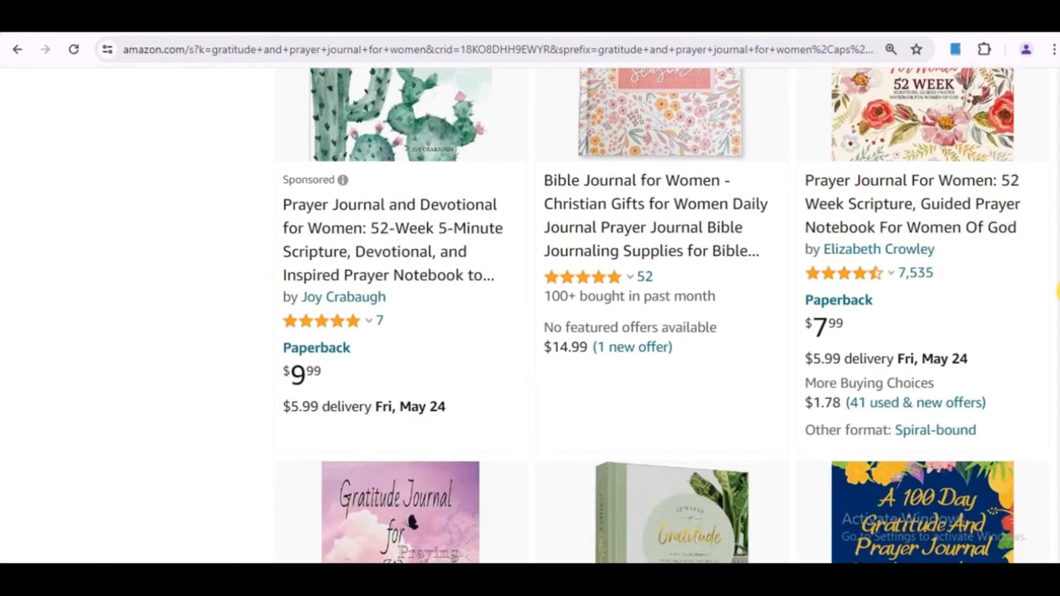
{"action": "scroll", "coordinate": [1058, 289], "scroll_direction": "down", "scroll_amount": 5}
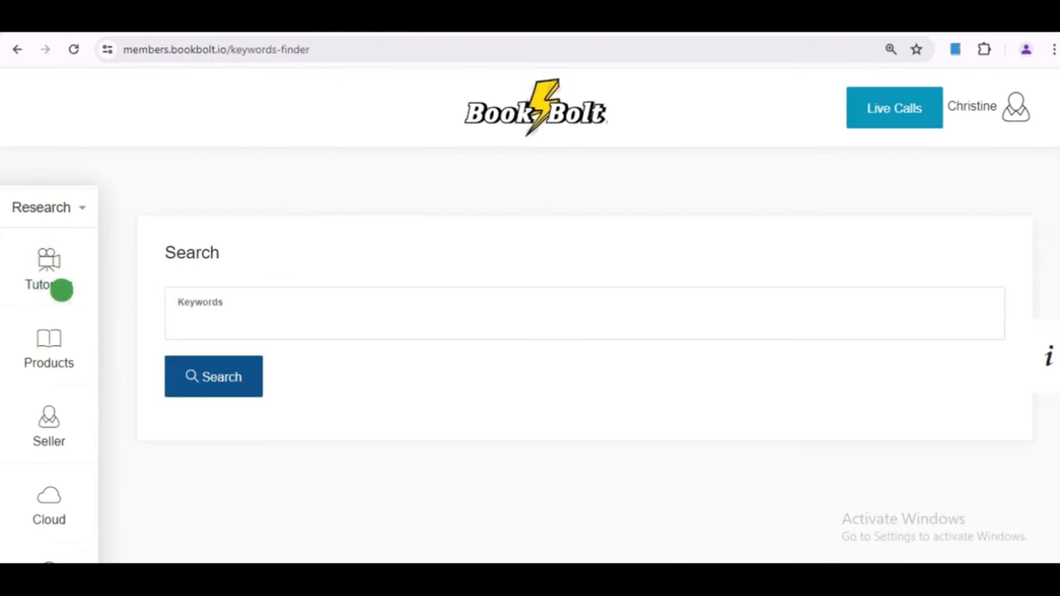
Switch to Book Bolt and run a keyword search for "gratitude and prayer journal for women".
{"action": "left_click_drag", "start_coordinate": [92, 260], "coordinate": [89, 441]}
{"action": "left_click", "coordinate": [45, 395]}
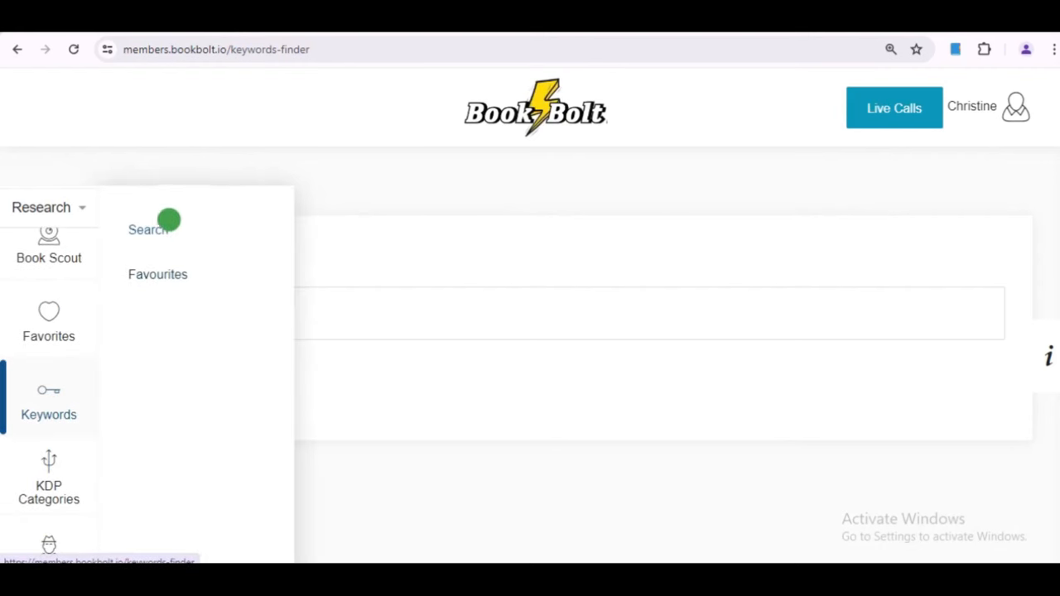
{"action": "left_click", "coordinate": [157, 227]}
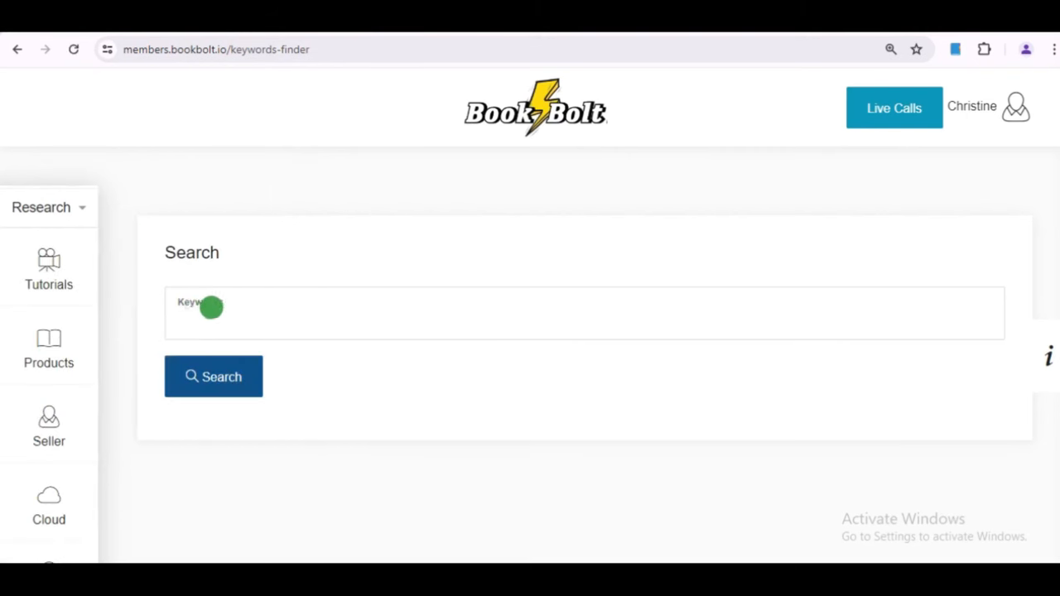
{"action": "left_click", "coordinate": [196, 303]}
{"action": "type", "text": "gratitude and prayer journal for women"}
{"action": "left_click", "coordinate": [208, 376]}
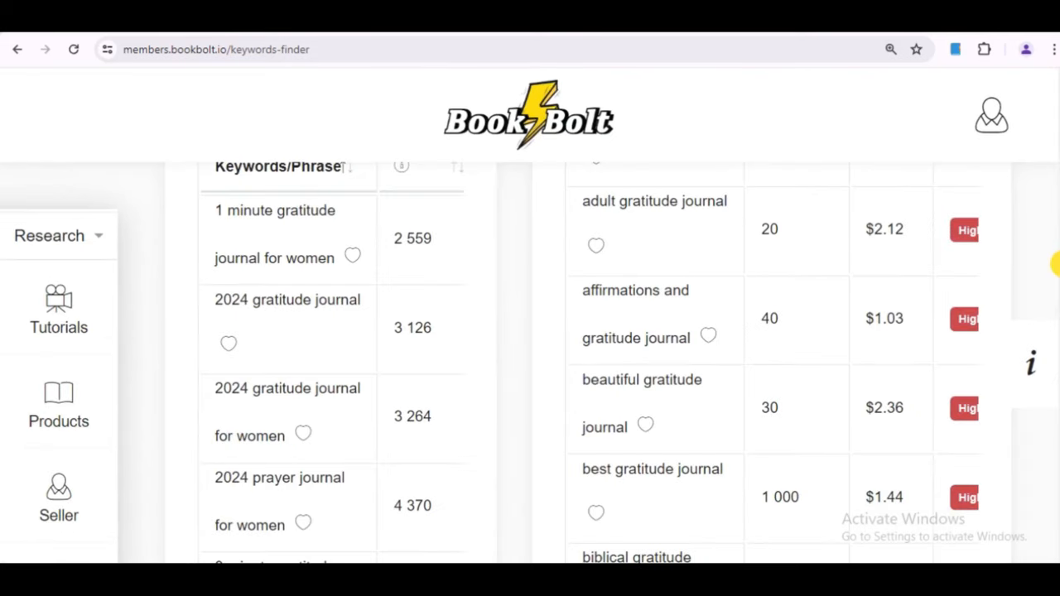
Review the search volumes of the suggested keyword phrases on the first page of results.
{"action": "scroll", "coordinate": [1054, 263], "scroll_direction": "down", "scroll_amount": 1}
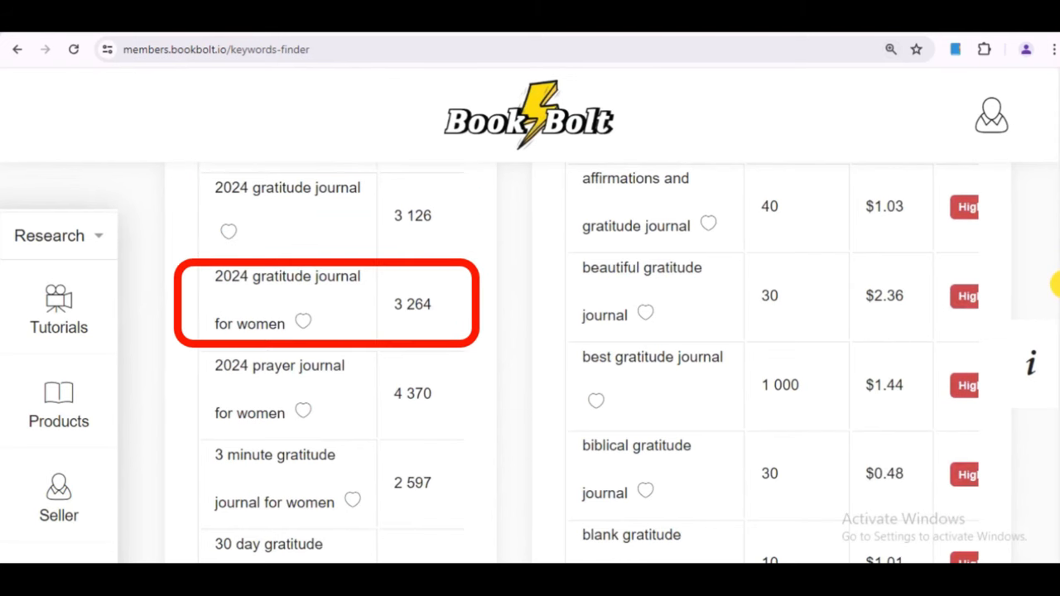
{"action": "scroll", "coordinate": [1054, 284], "scroll_direction": "down", "scroll_amount": 5}
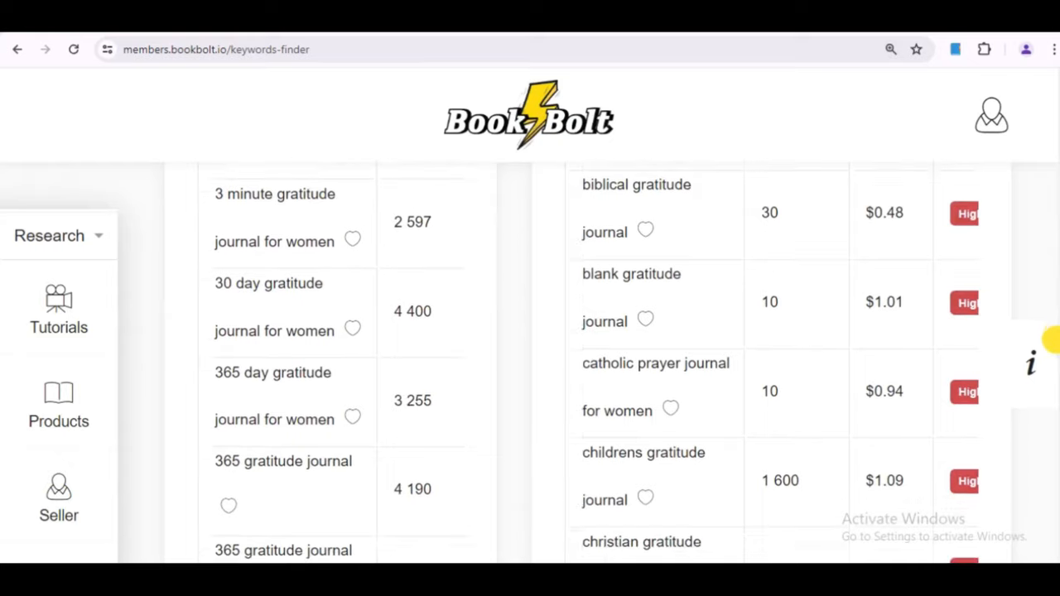
{"action": "scroll", "coordinate": [1049, 369], "scroll_direction": "down", "scroll_amount": 1}
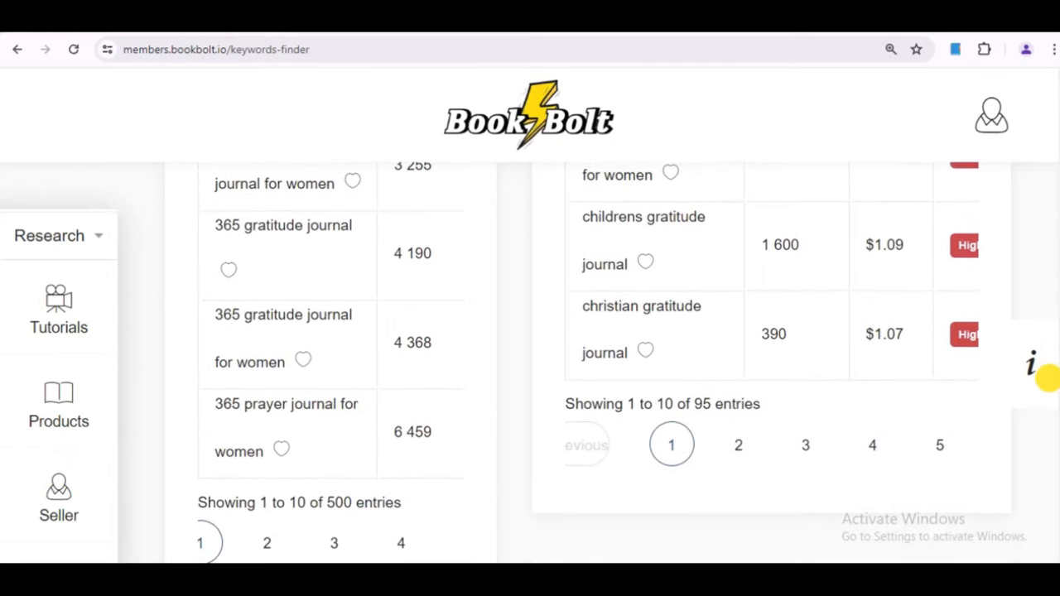
{"action": "scroll", "coordinate": [1048, 374], "scroll_direction": "up", "scroll_amount": 1}
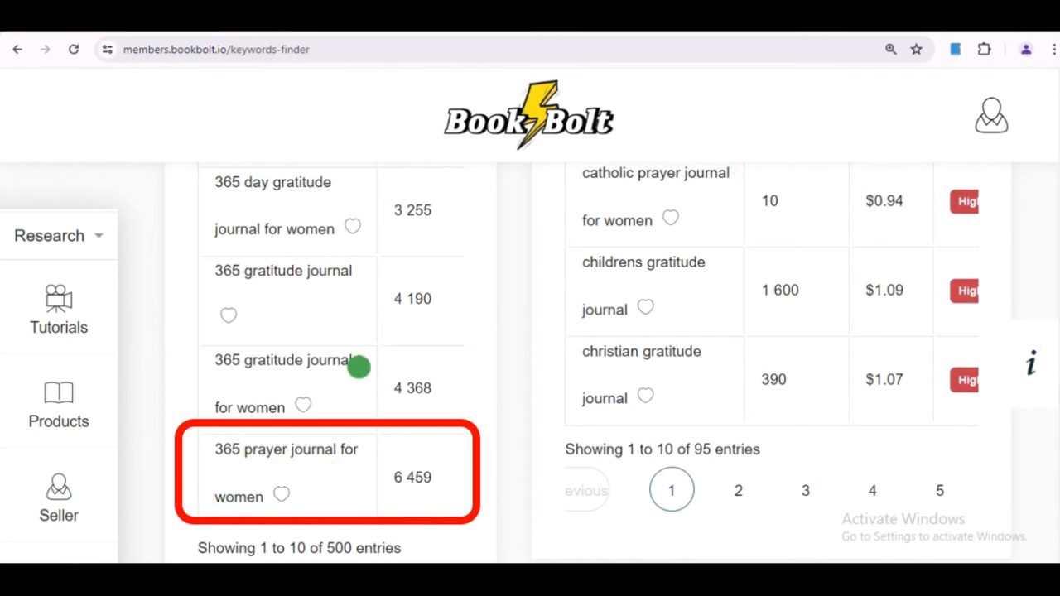
{"action": "scroll", "coordinate": [331, 518], "scroll_direction": "down", "scroll_amount": 1}
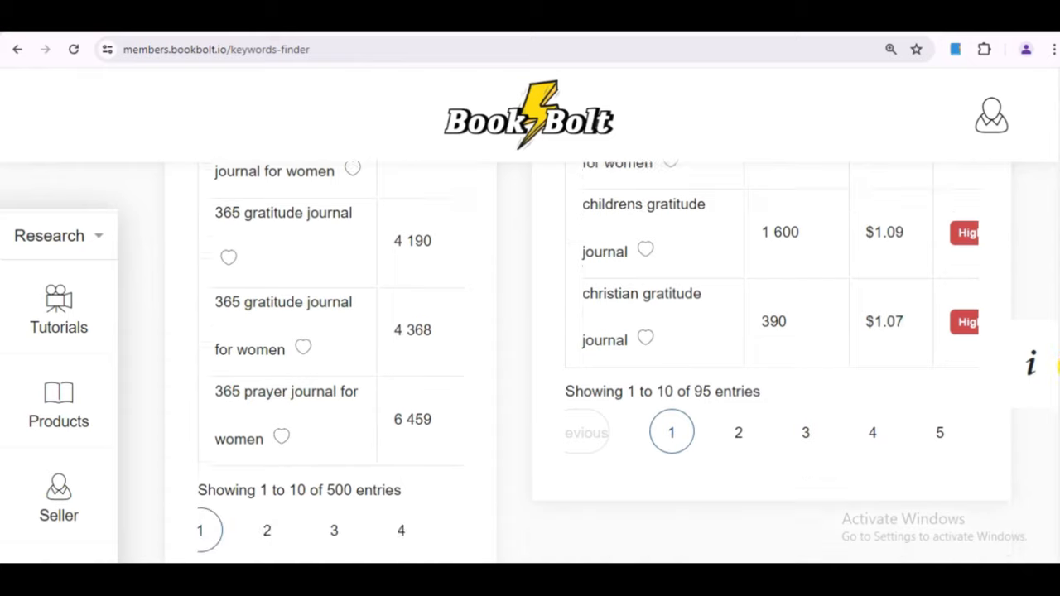
Go to page 2 of the suggested keywords, highlight the volume of "5min gratitude journal" and copy that phrase.
{"action": "left_click", "coordinate": [266, 501]}
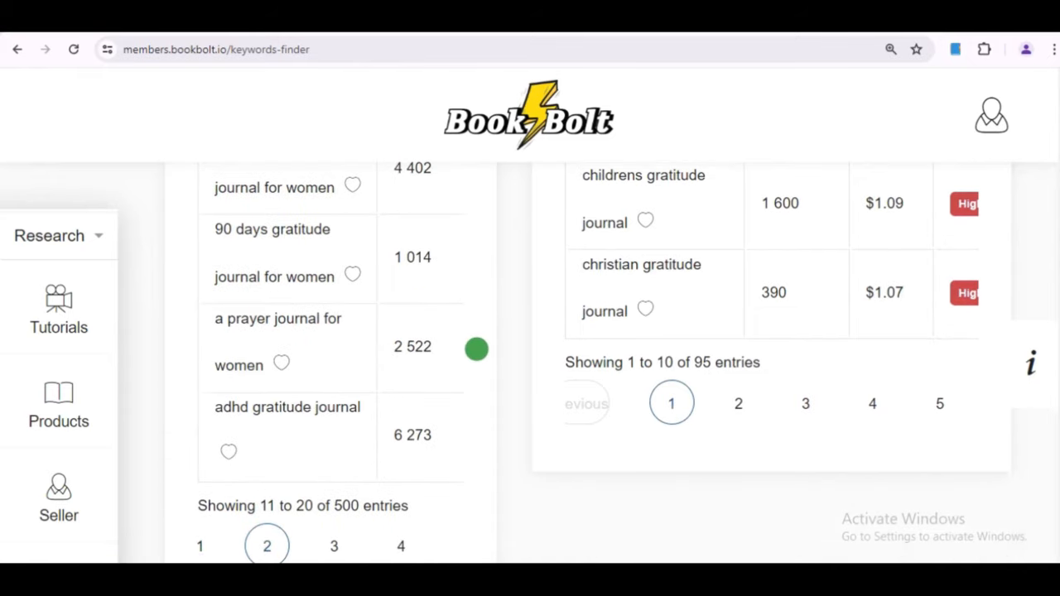
{"action": "scroll", "coordinate": [476, 349], "scroll_direction": "up", "scroll_amount": 1}
{"action": "scroll", "coordinate": [476, 349], "scroll_direction": "up", "scroll_amount": 4}
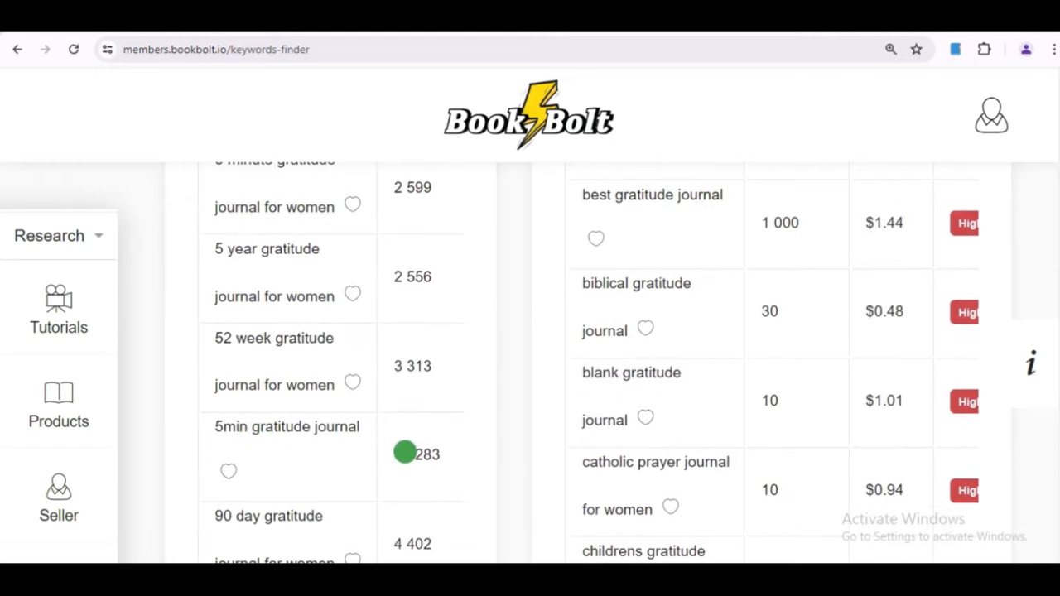
{"action": "left_click_drag", "start_coordinate": [392, 454], "coordinate": [461, 456]}
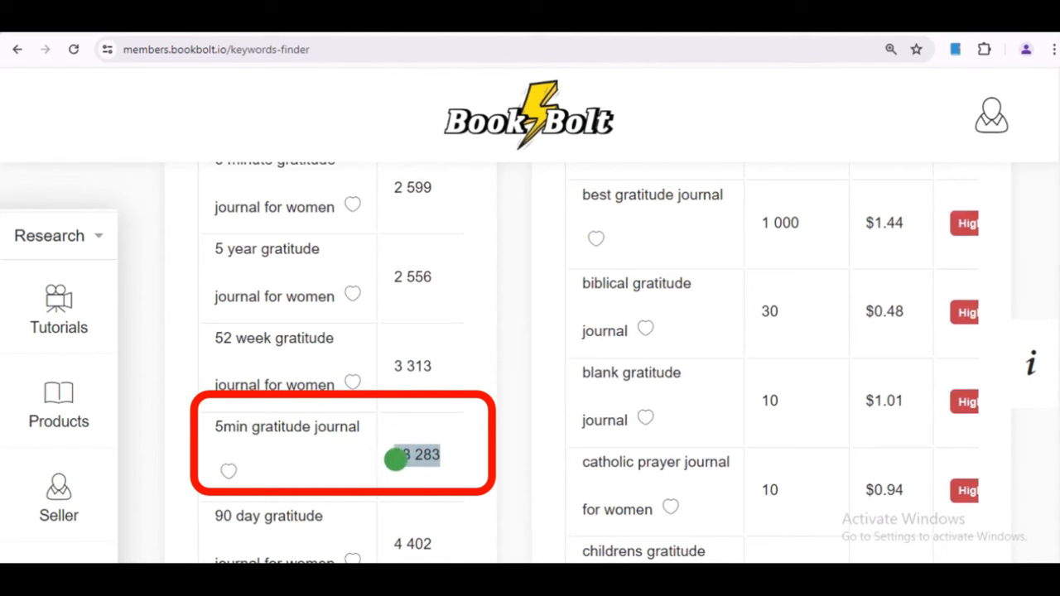
{"action": "left_click_drag", "start_coordinate": [359, 428], "coordinate": [212, 431]}
{"action": "key", "text": "ctrl+c"}
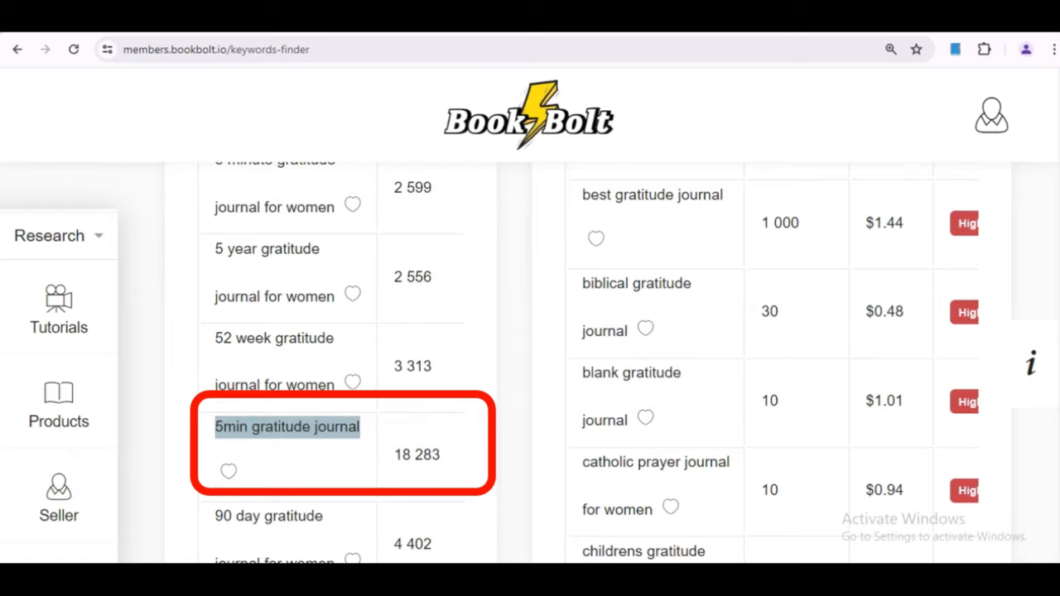
Switch to Amazon, search all departments for "5min gratitude journal" and highlight the number of results.
{"action": "key", "text": "ctrl+Tab"}
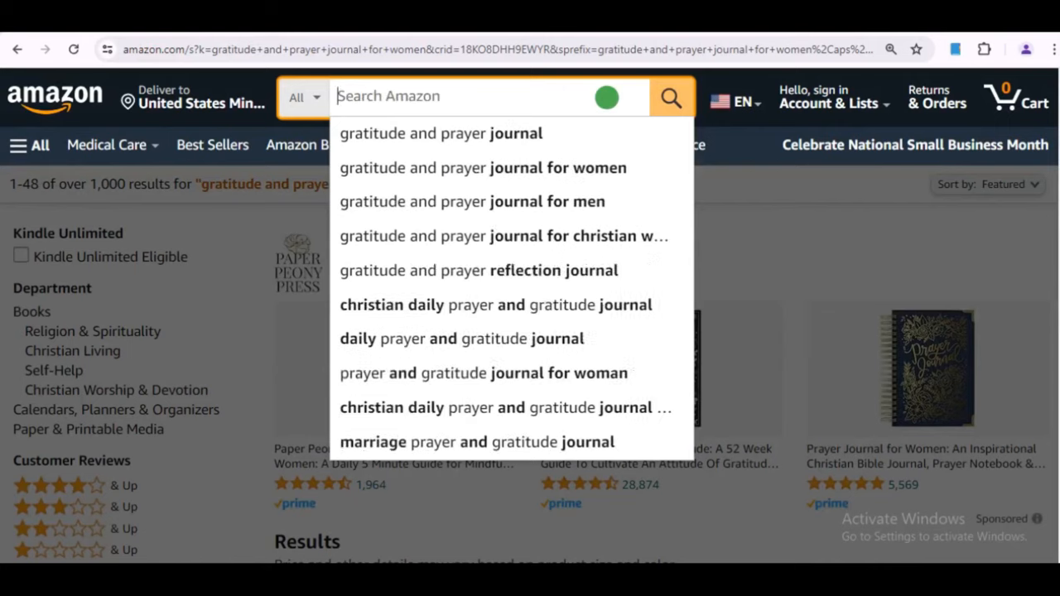
{"action": "key", "text": "ctrl+v"}
{"action": "key", "text": "Return"}
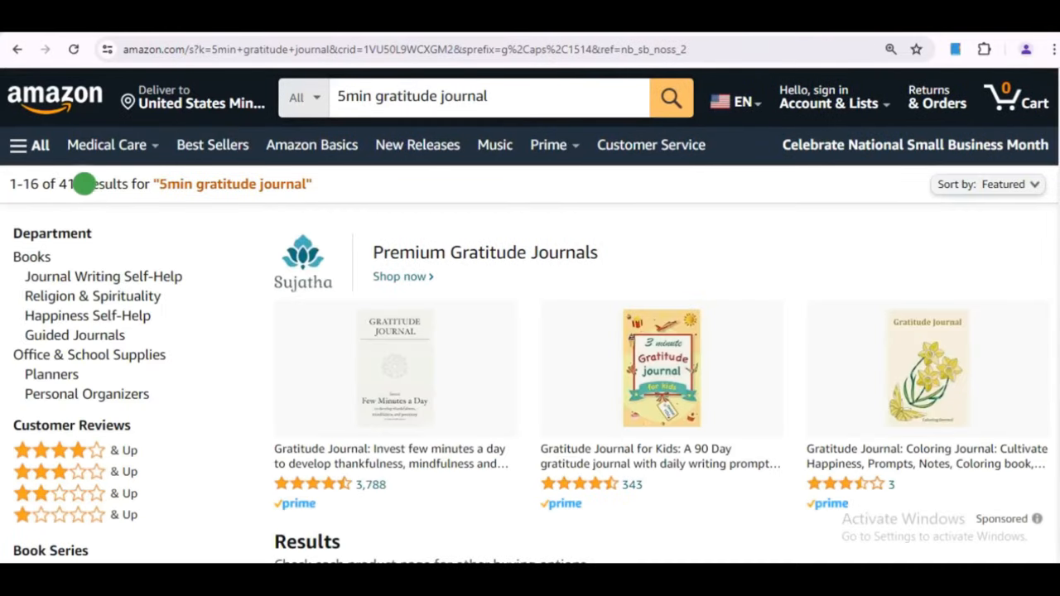
{"action": "double_click", "coordinate": [87, 185]}
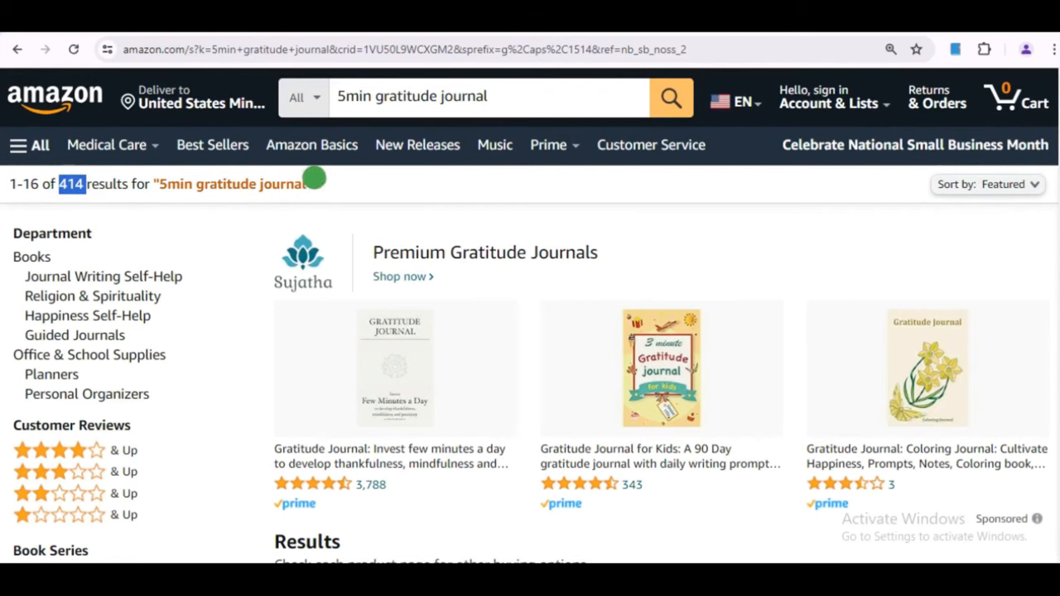
{"action": "mouse_move", "coordinate": [1057, 92]}
{"action": "left_mouse_down"}
{"action": "mouse_move", "coordinate": [1051, 234]}
{"action": "mouse_move", "coordinate": [1053, 87]}
{"action": "left_mouse_up"}
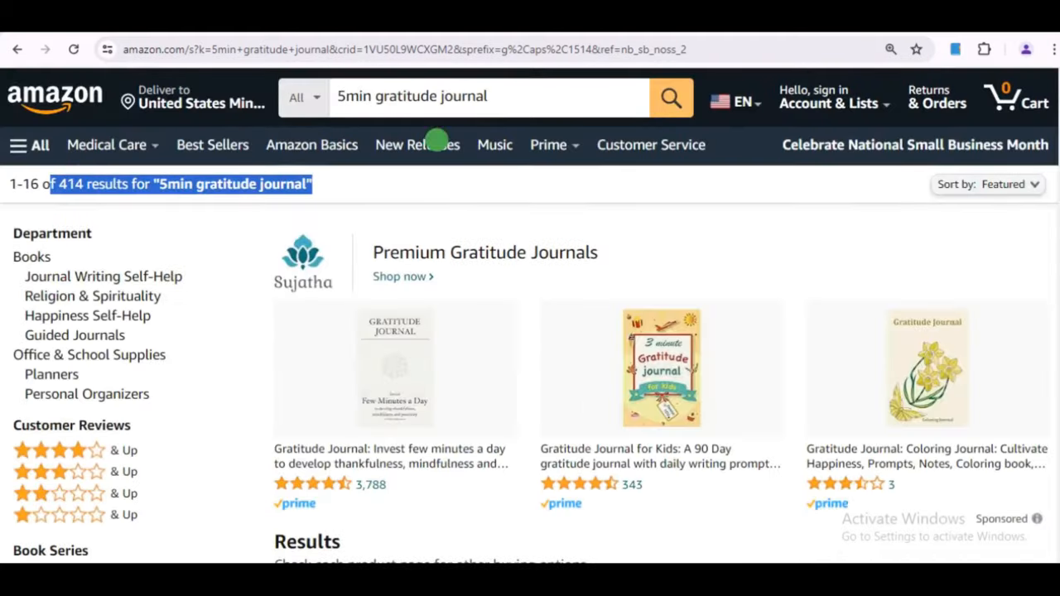
Return to Book Bolt's keyword results and add "5min gratitude journal" to the favorites.
{"action": "left_click", "coordinate": [209, 25]}
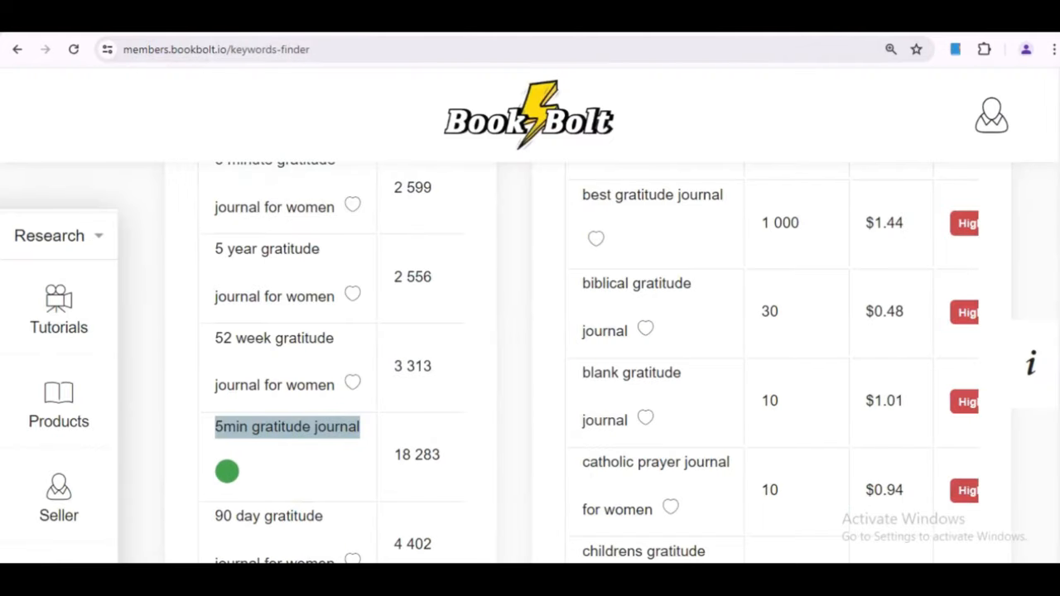
{"action": "left_click", "coordinate": [227, 471]}
{"action": "left_click", "coordinate": [227, 471]}
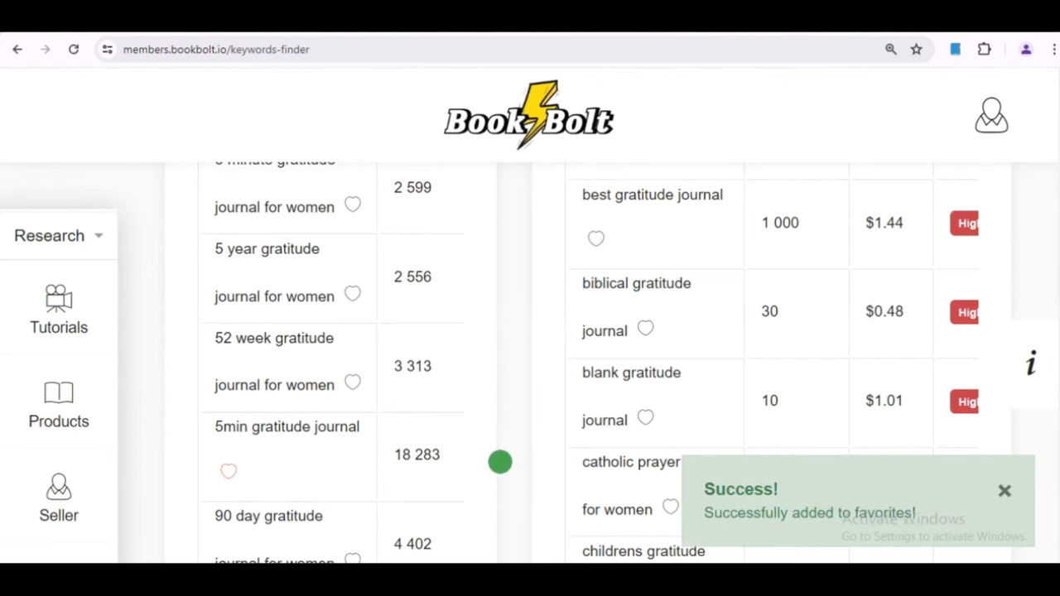
Go back to page 1 of the suggested keywords and copy the phrase "2024 gratitude journal for women".
{"action": "scroll", "coordinate": [1053, 364], "scroll_direction": "down", "scroll_amount": 6}
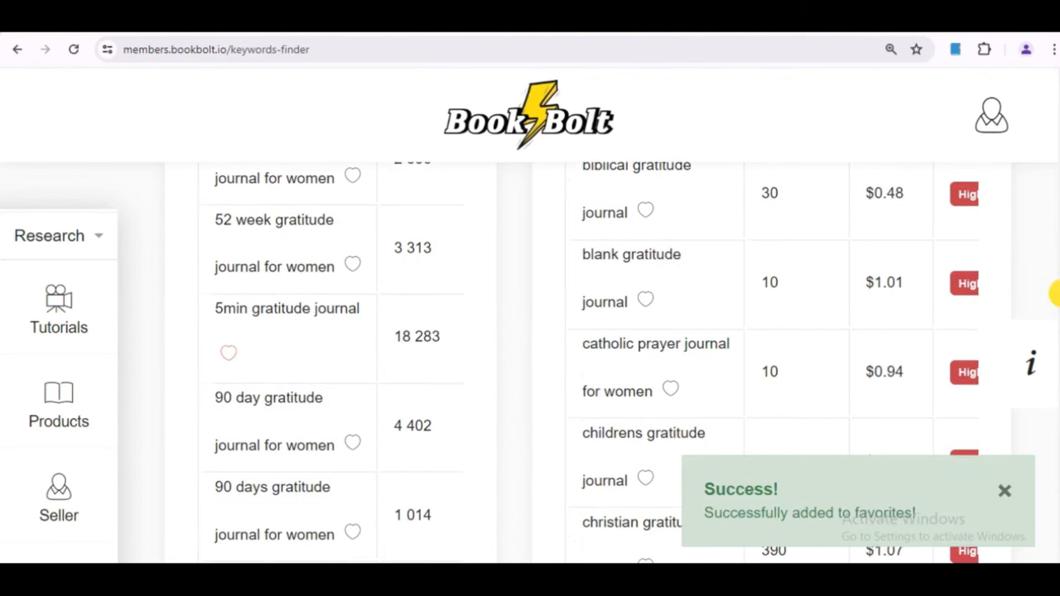
{"action": "scroll", "coordinate": [1053, 364], "scroll_direction": "up", "scroll_amount": 6}
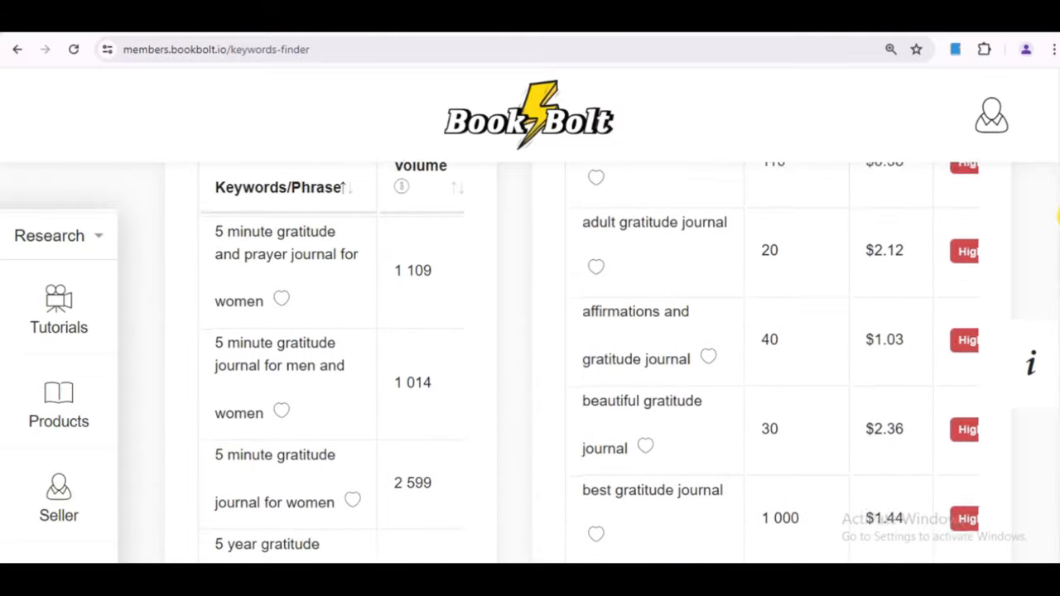
{"action": "scroll", "coordinate": [1057, 222], "scroll_direction": "down", "scroll_amount": 6}
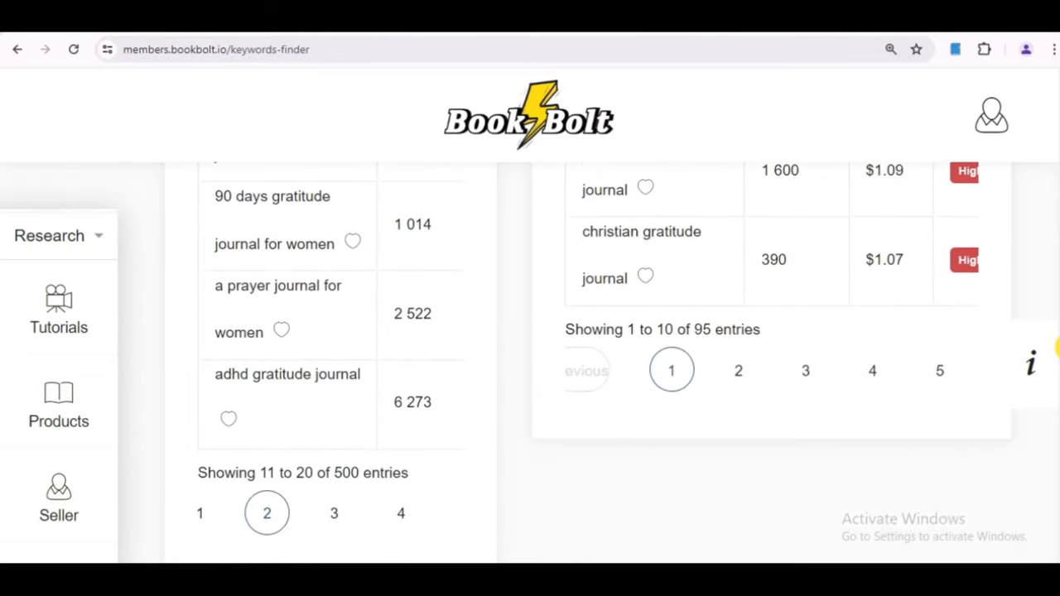
{"action": "left_click", "coordinate": [208, 513]}
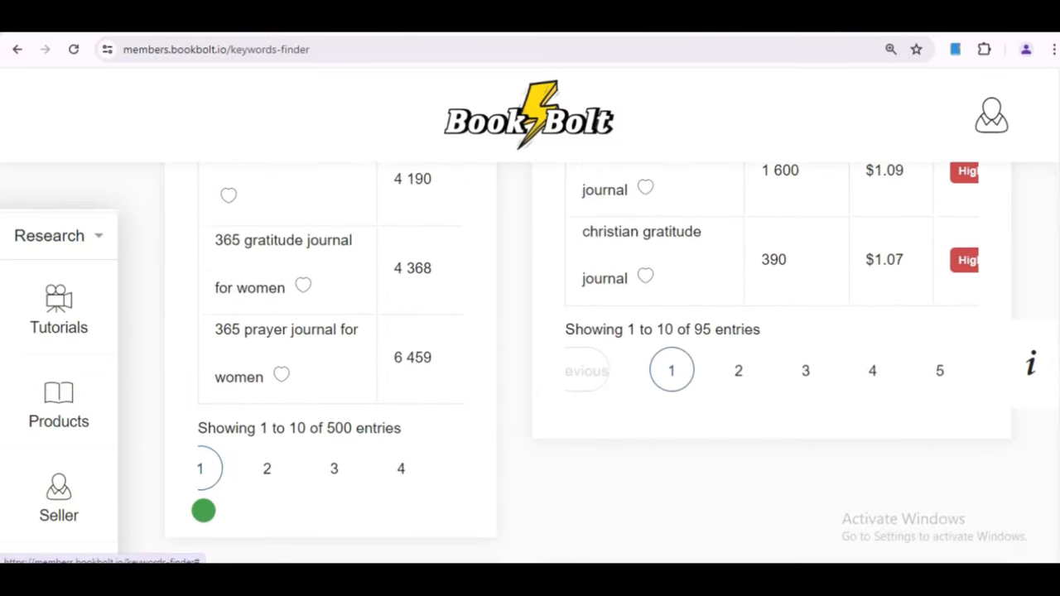
{"action": "scroll", "coordinate": [245, 334], "scroll_direction": "up", "scroll_amount": 5}
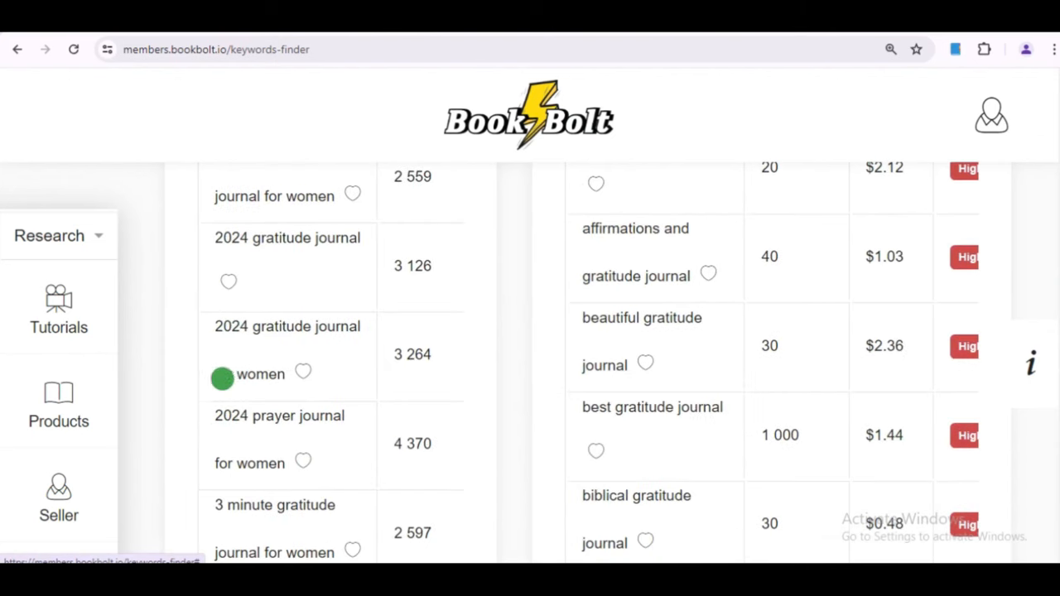
{"action": "left_click_drag", "start_coordinate": [215, 327], "coordinate": [300, 356]}
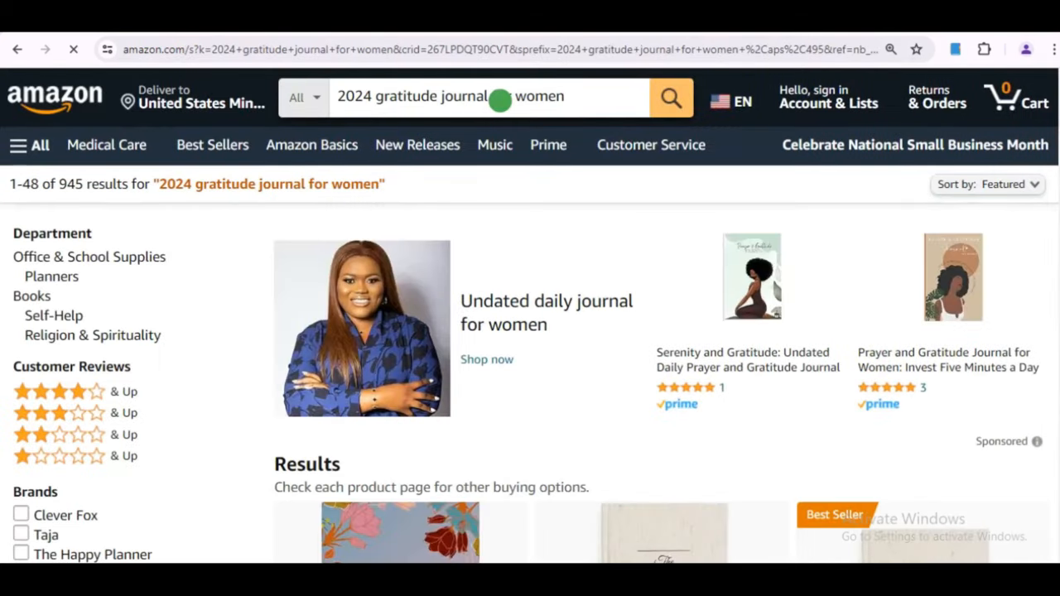
Search all departments on Amazon for "2024 gratitude journal for women" and highlight the number of results.
{"action": "double_click", "coordinate": [69, 184]}
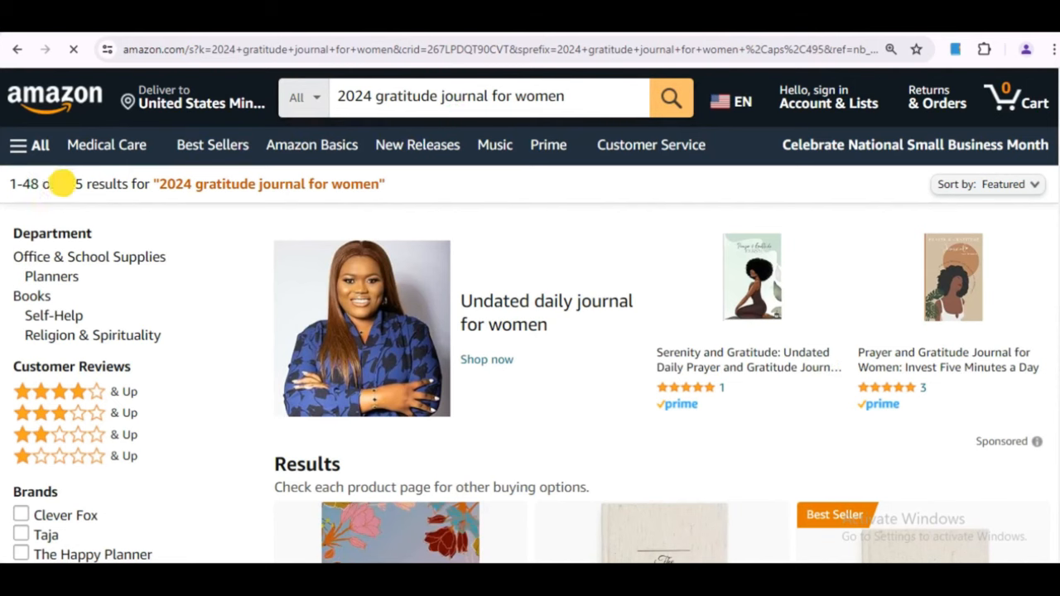
{"action": "left_click_drag", "start_coordinate": [142, 184], "coordinate": [416, 189]}
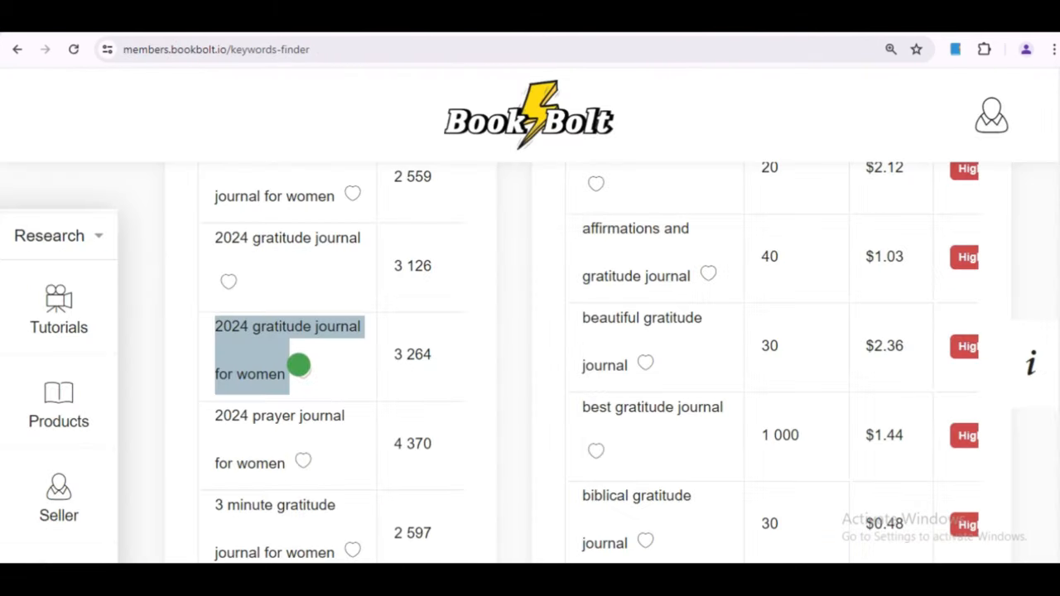
Return to Book Bolt's keyword results and add "2024 gratitude journal for women" and "365 gratitude journal for women" to the favorites.
{"action": "left_click", "coordinate": [298, 365]}
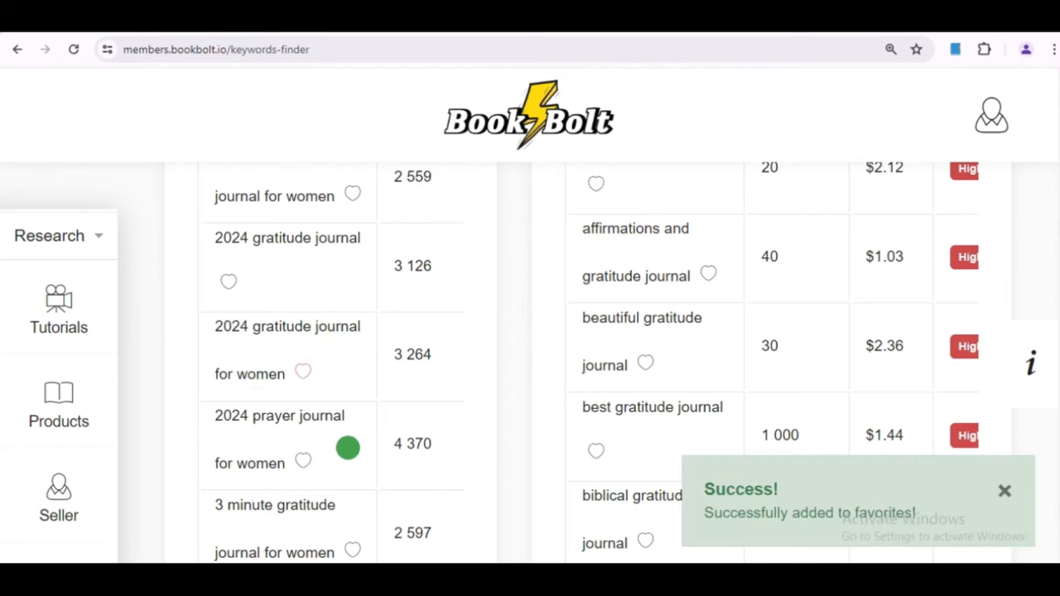
{"action": "scroll", "coordinate": [723, 369], "scroll_direction": "down", "scroll_amount": 5}
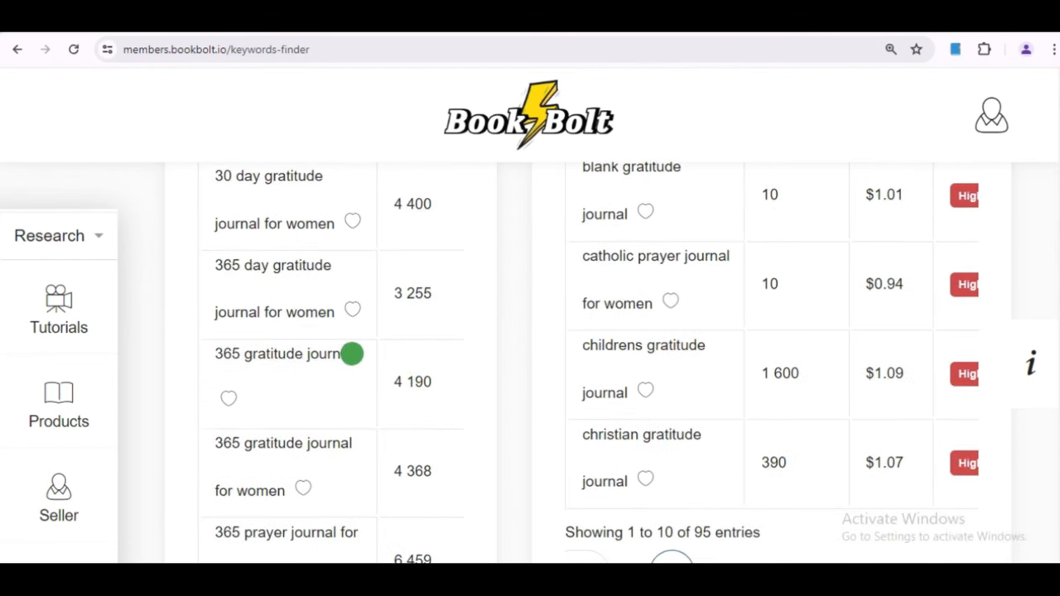
{"action": "left_click_drag", "start_coordinate": [352, 354], "coordinate": [208, 354]}
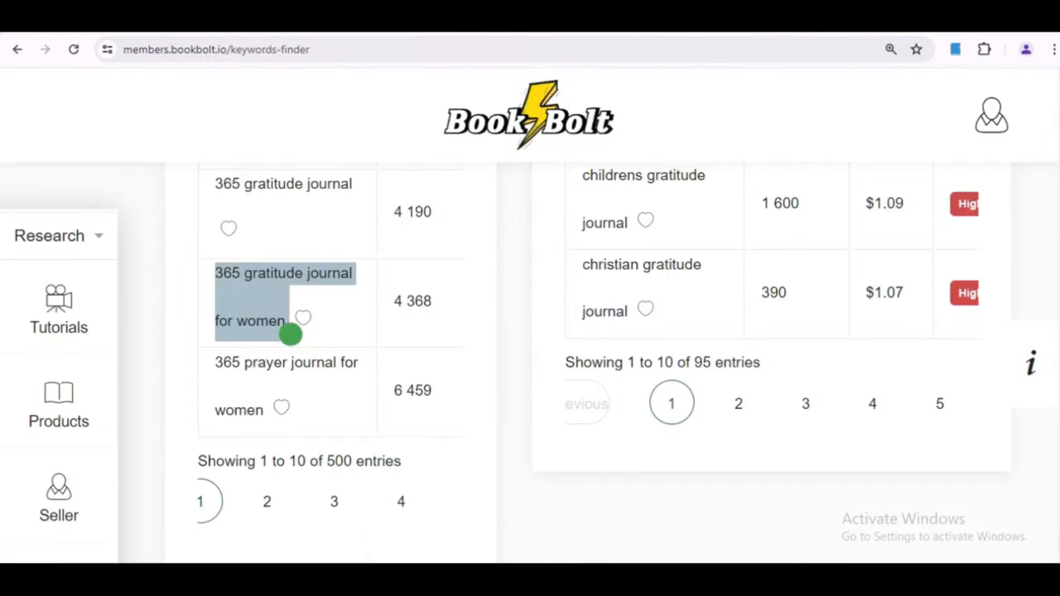
{"action": "left_click", "coordinate": [303, 318]}
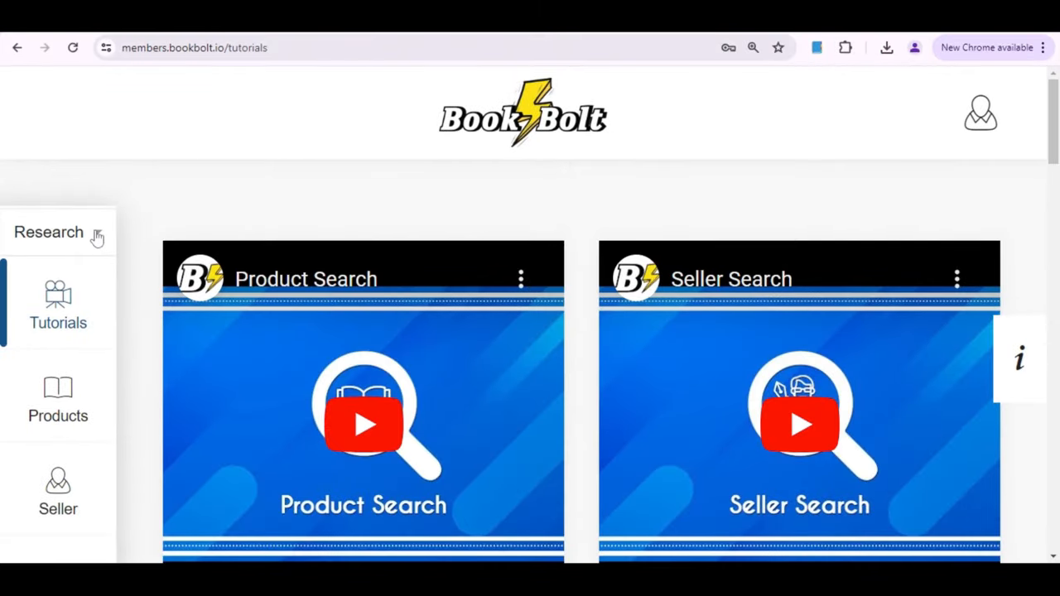
Switch Book Bolt from the Research tools to the Create tools and open BookBolt Studio.
{"action": "left_click", "coordinate": [97, 237]}
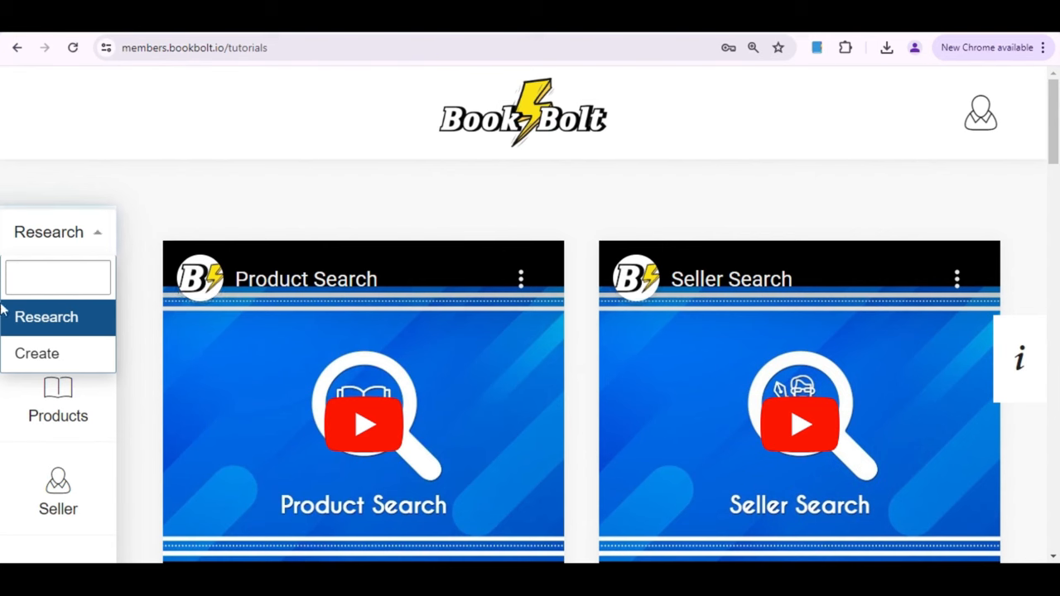
{"action": "left_click", "coordinate": [58, 356]}
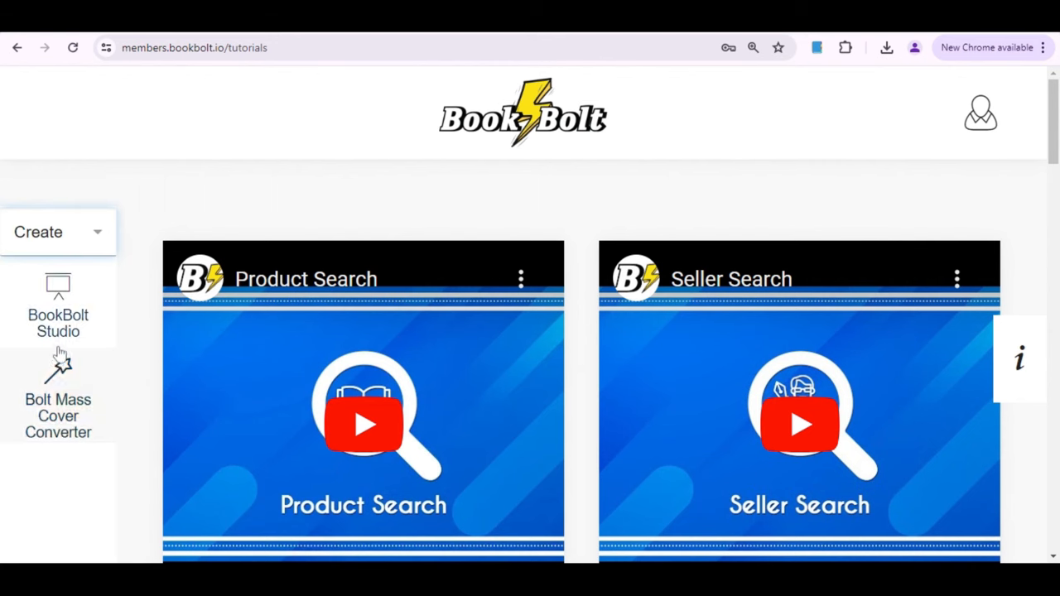
{"action": "left_click", "coordinate": [61, 305]}
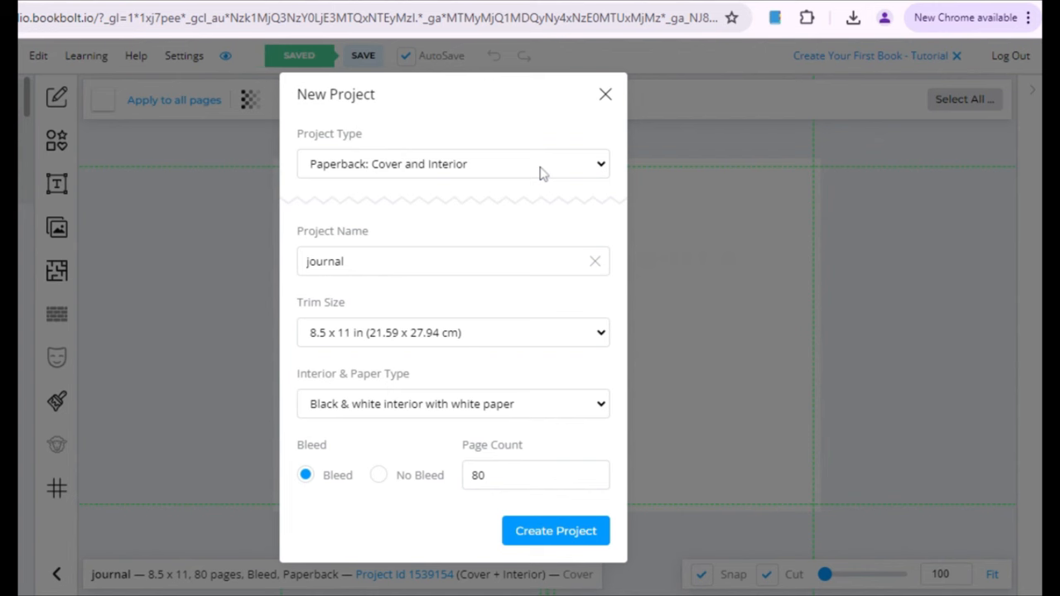
Create a "Paperback: Cover and Interior" project named "journal", 8.5 x 11 in, black & white interior with white paper, 80 pages.
{"action": "left_click", "coordinate": [601, 165]}
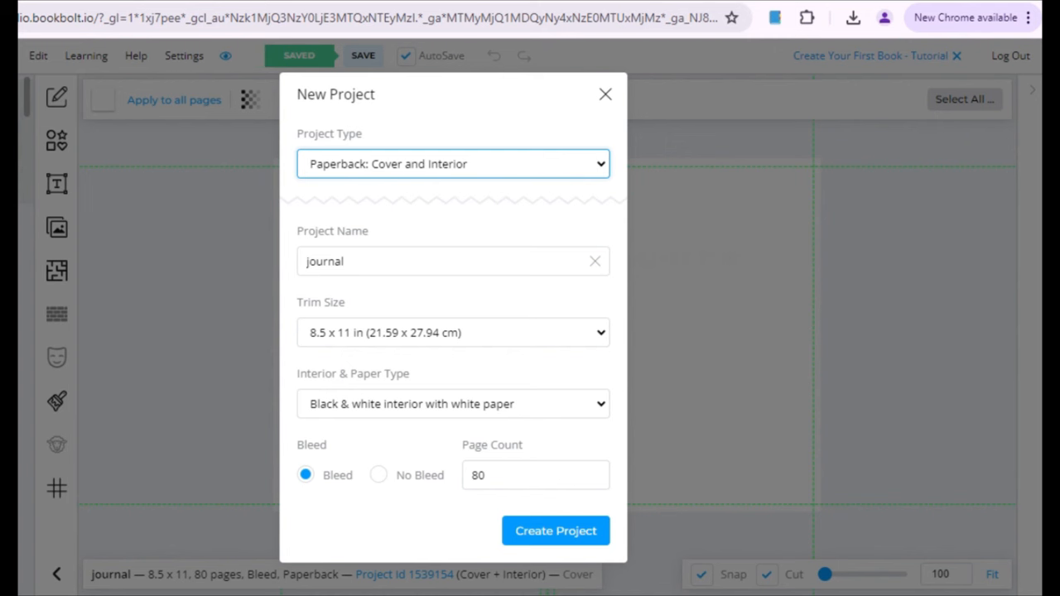
{"action": "left_click", "coordinate": [344, 261]}
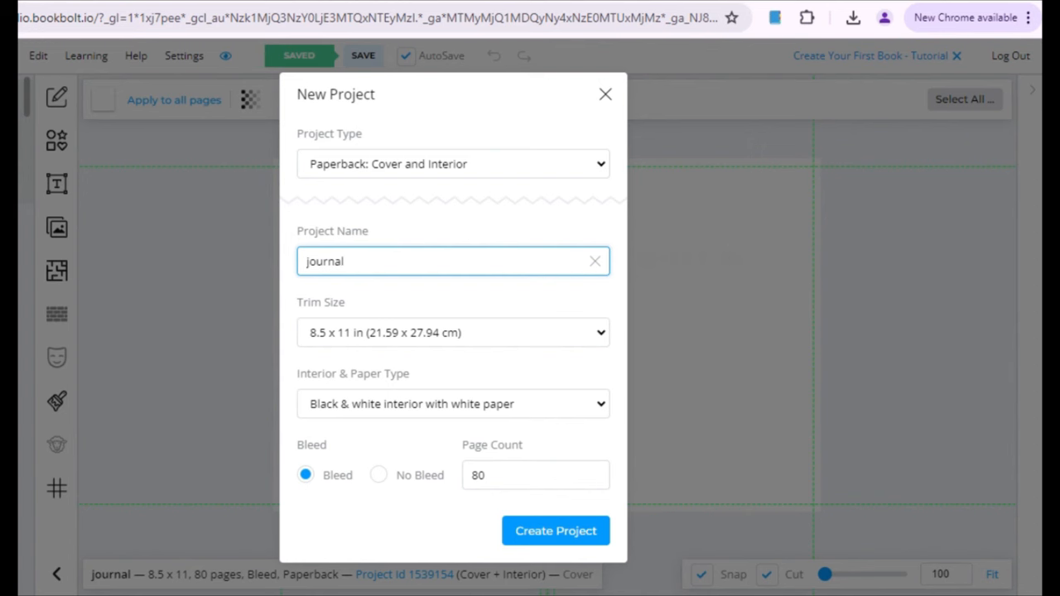
{"action": "left_click", "coordinate": [601, 333]}
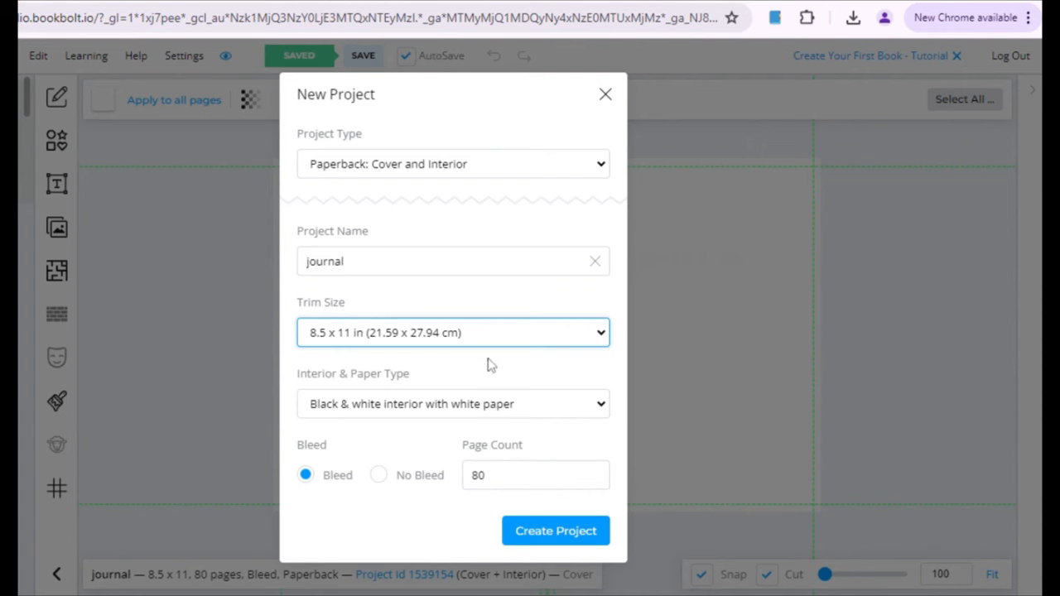
{"action": "left_click", "coordinate": [602, 405]}
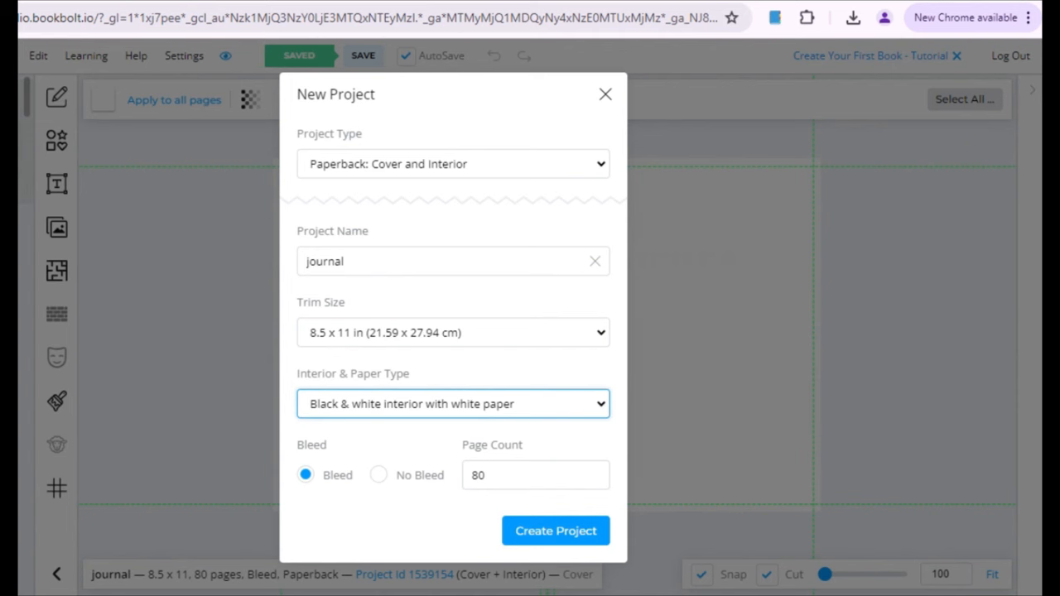
{"action": "key", "text": "ctrl+plus"}
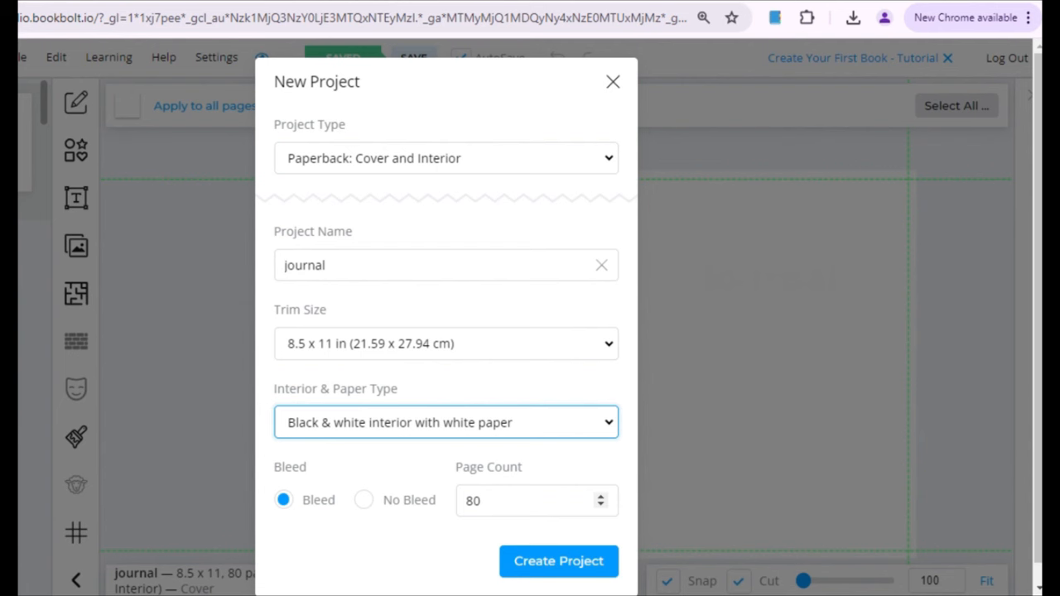
{"action": "left_click", "coordinate": [543, 563]}
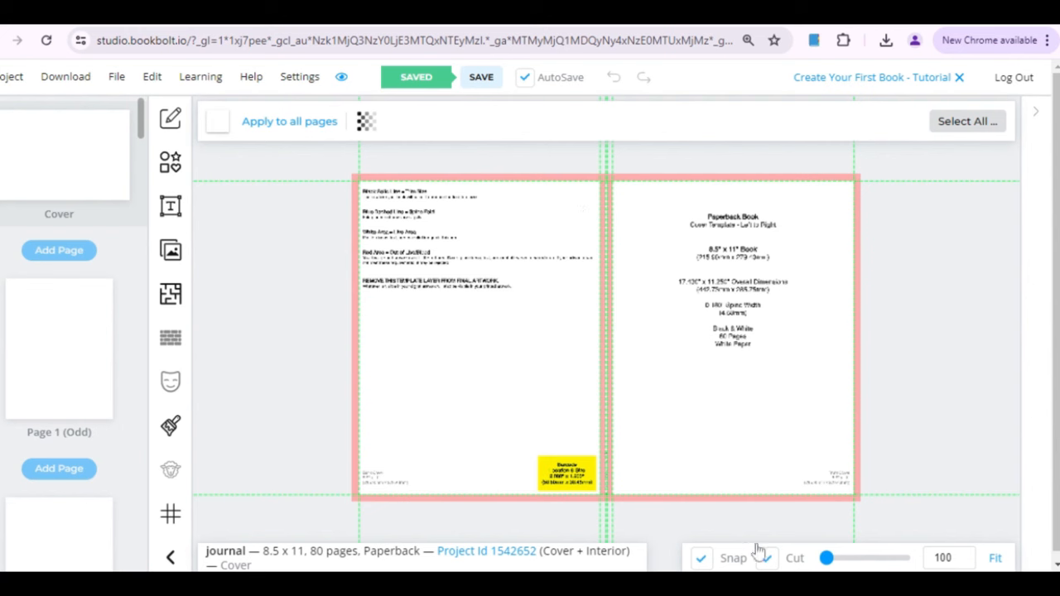
Hide the cover template on the journal's cover page.
{"action": "left_click_drag", "start_coordinate": [827, 558], "coordinate": [830, 563]}
{"action": "left_click", "coordinate": [366, 123]}
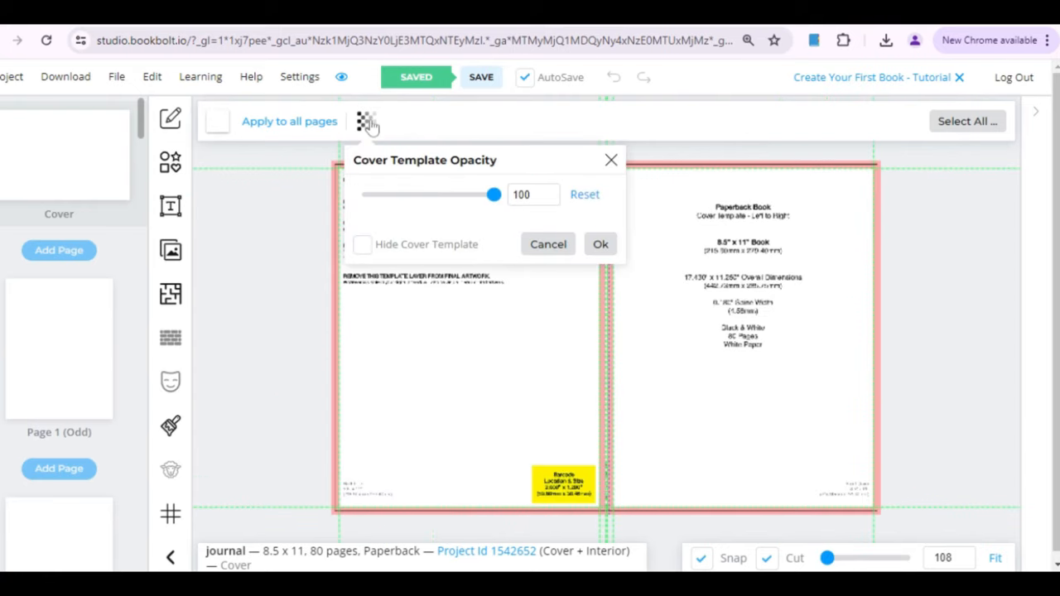
{"action": "left_click", "coordinate": [363, 249]}
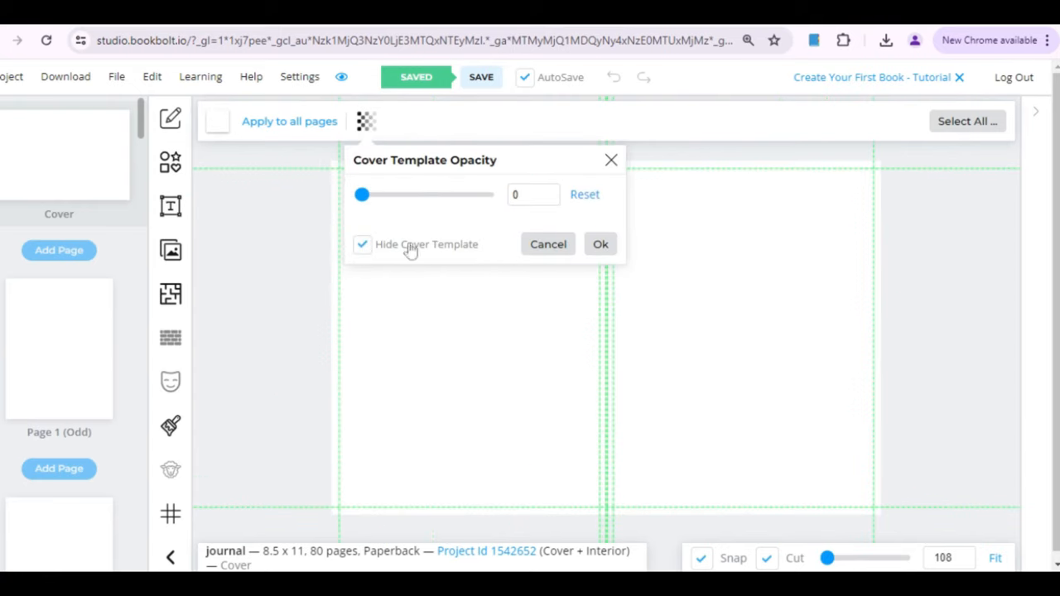
{"action": "left_click", "coordinate": [600, 245]}
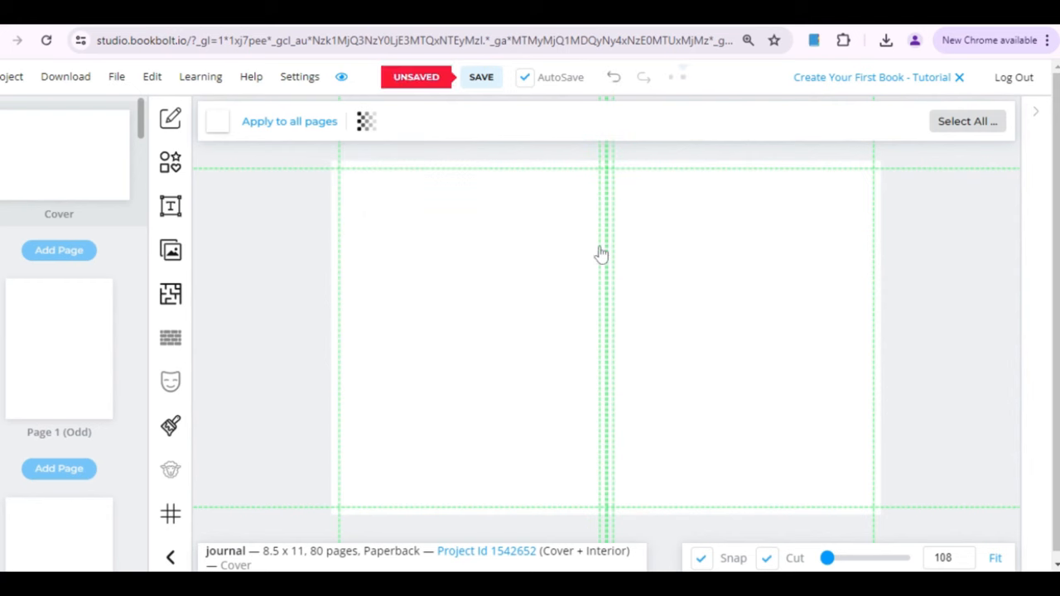
Search the Pixabay image library for "flowers, floral pattern".
{"action": "left_click", "coordinate": [172, 253]}
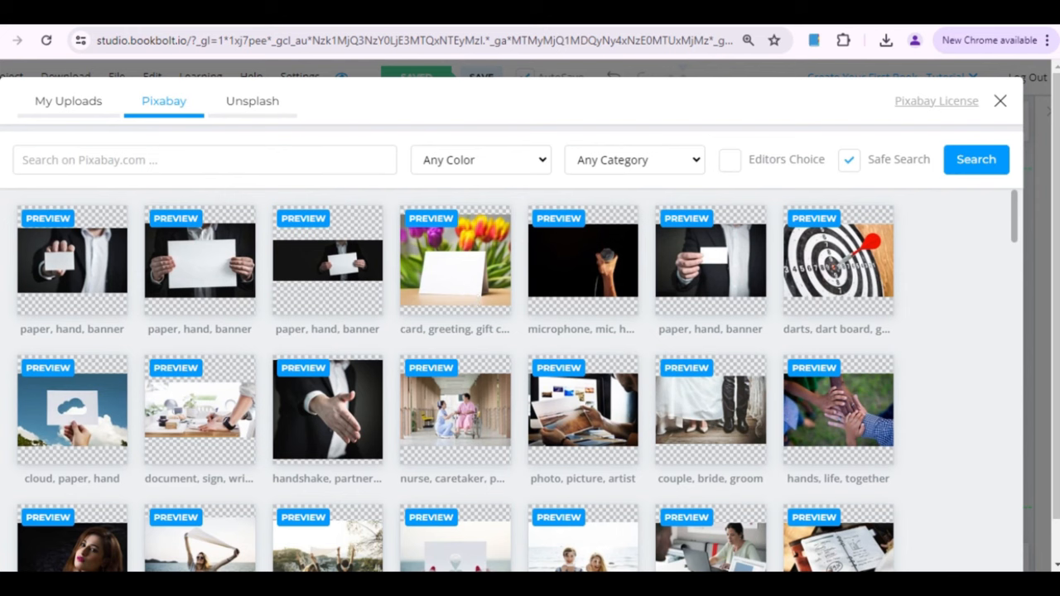
{"action": "left_click", "coordinate": [22, 160]}
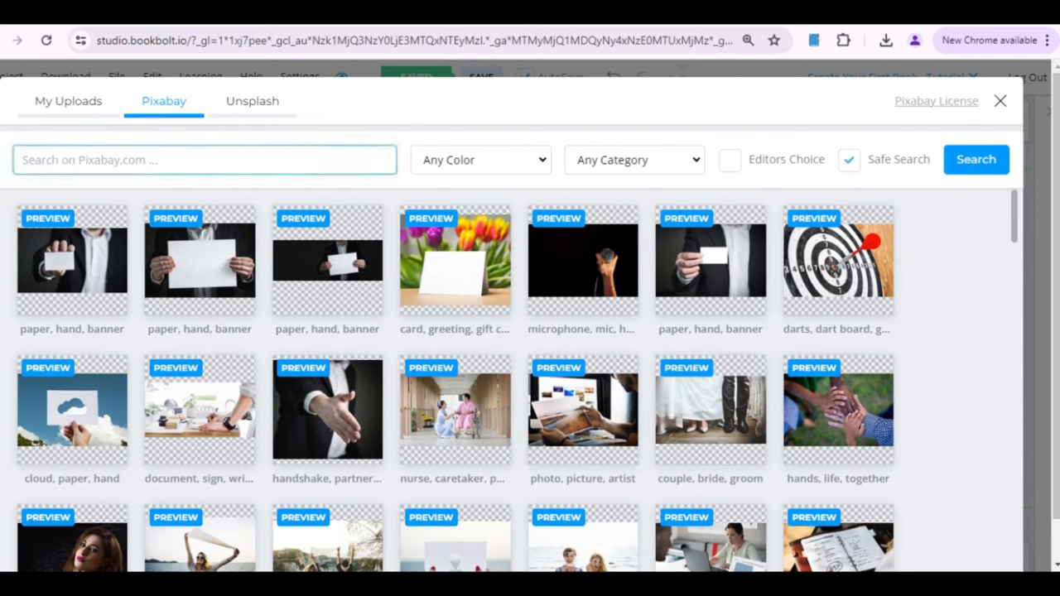
{"action": "type", "text": "flowers, floral pattern"}
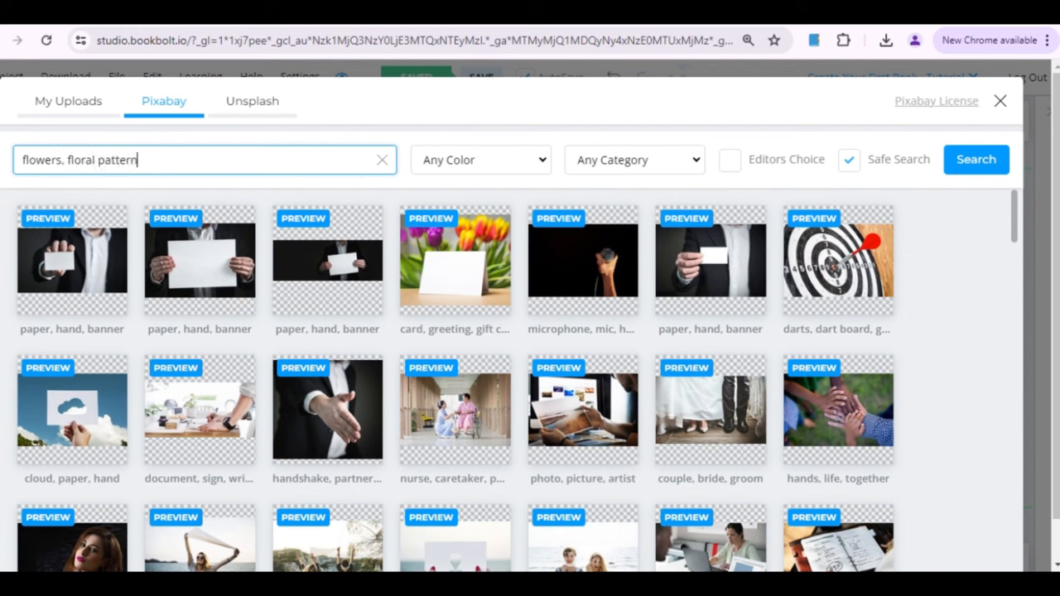
{"action": "key", "text": "Return"}
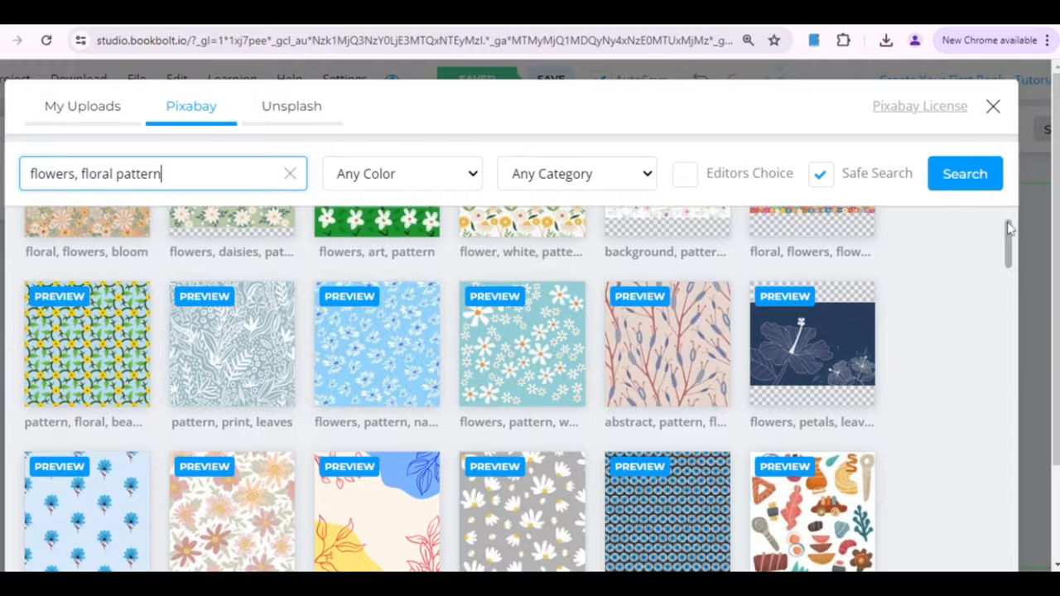
Insert the floral pattern with pink, red and orange flowers and stretch it across the whole cover, front and back.
{"action": "left_click_drag", "start_coordinate": [1005, 222], "coordinate": [985, 546]}
{"action": "left_click", "coordinate": [224, 388]}
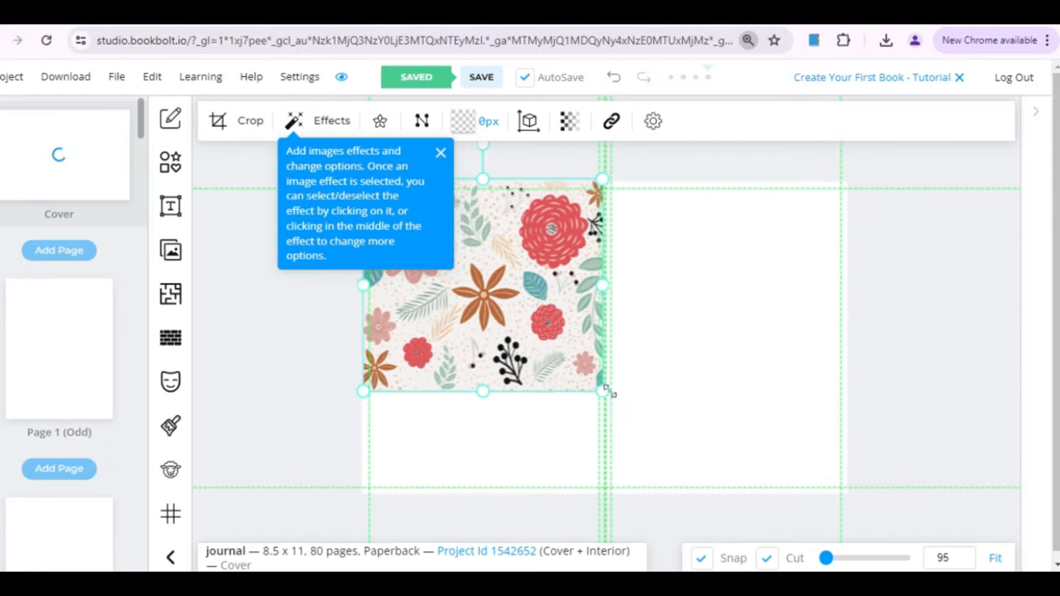
{"action": "left_click_drag", "start_coordinate": [608, 390], "coordinate": [759, 450]}
{"action": "left_click_drag", "start_coordinate": [719, 338], "coordinate": [849, 343]}
Place the trapezoid "Shape 0" on the upper part of the front cover and fill it with light beige.
{"action": "left_click", "coordinate": [170, 172]}
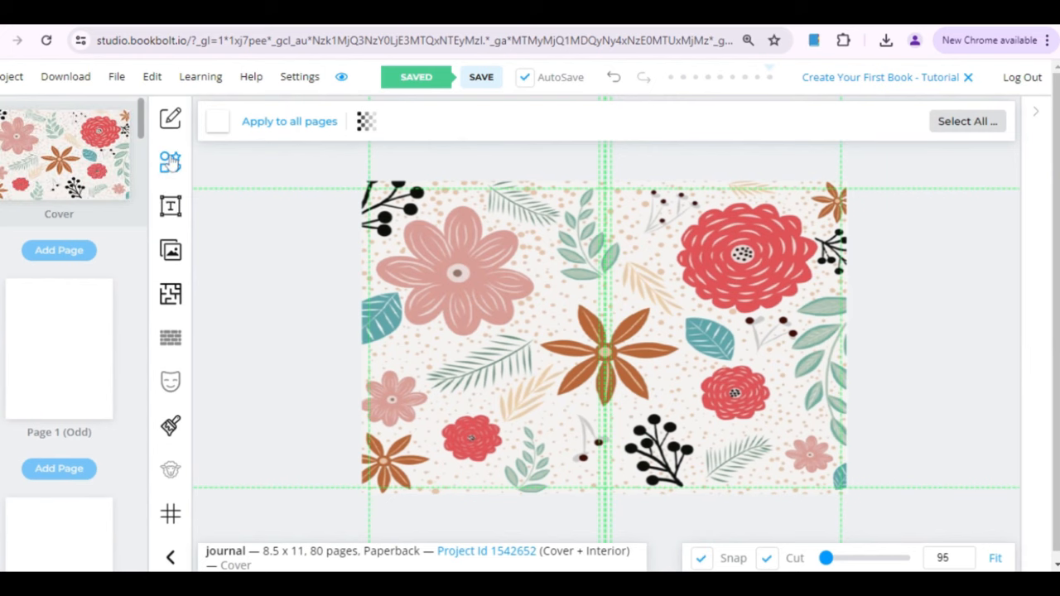
{"action": "left_click", "coordinate": [170, 163]}
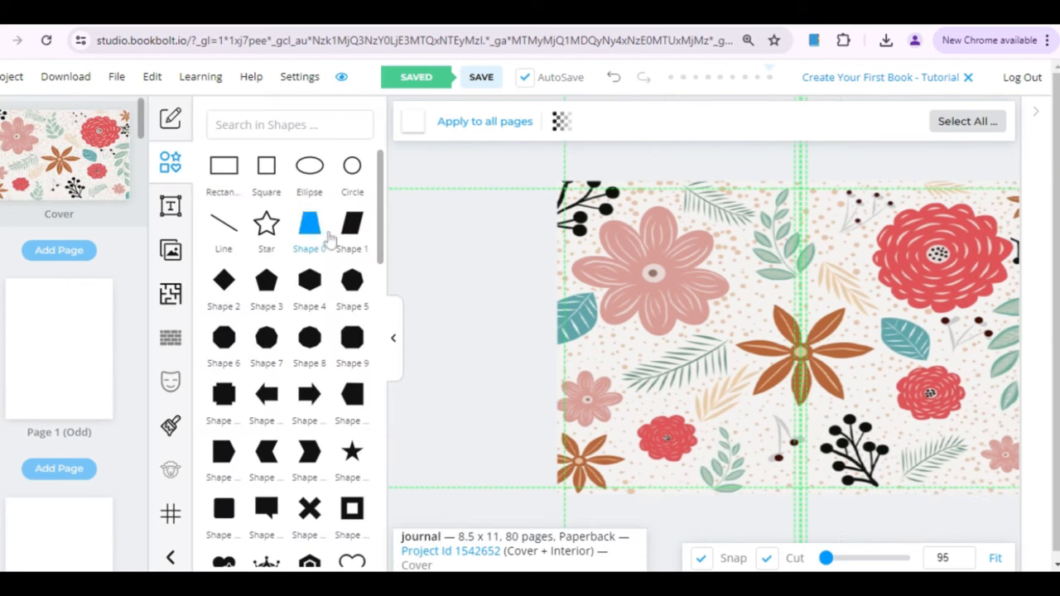
{"action": "left_click", "coordinate": [309, 227]}
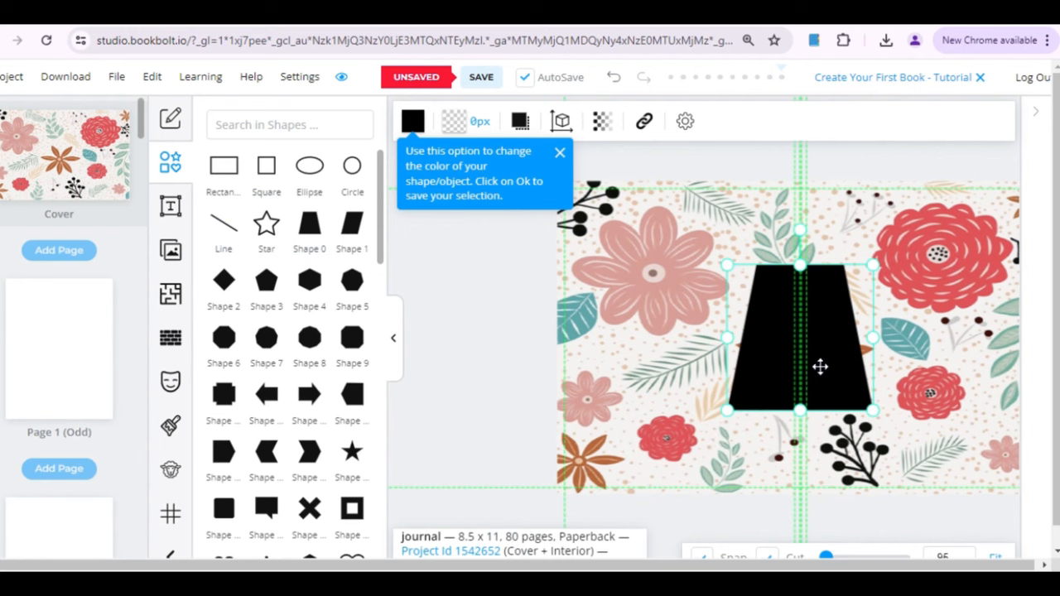
{"action": "left_click_drag", "start_coordinate": [822, 366], "coordinate": [949, 295]}
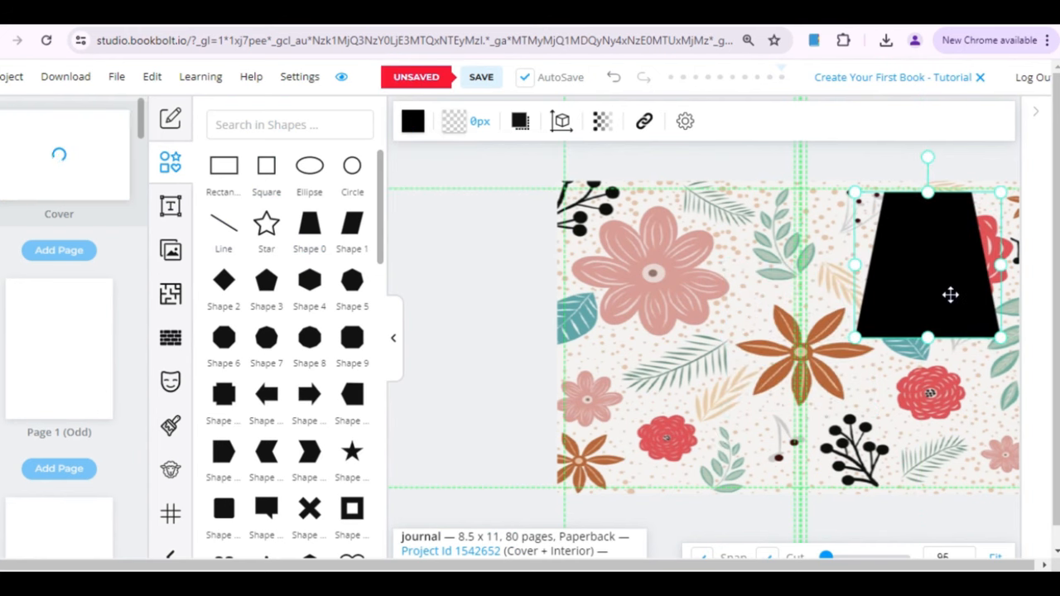
{"action": "left_click", "coordinate": [412, 122]}
{"action": "left_click", "coordinate": [535, 171]}
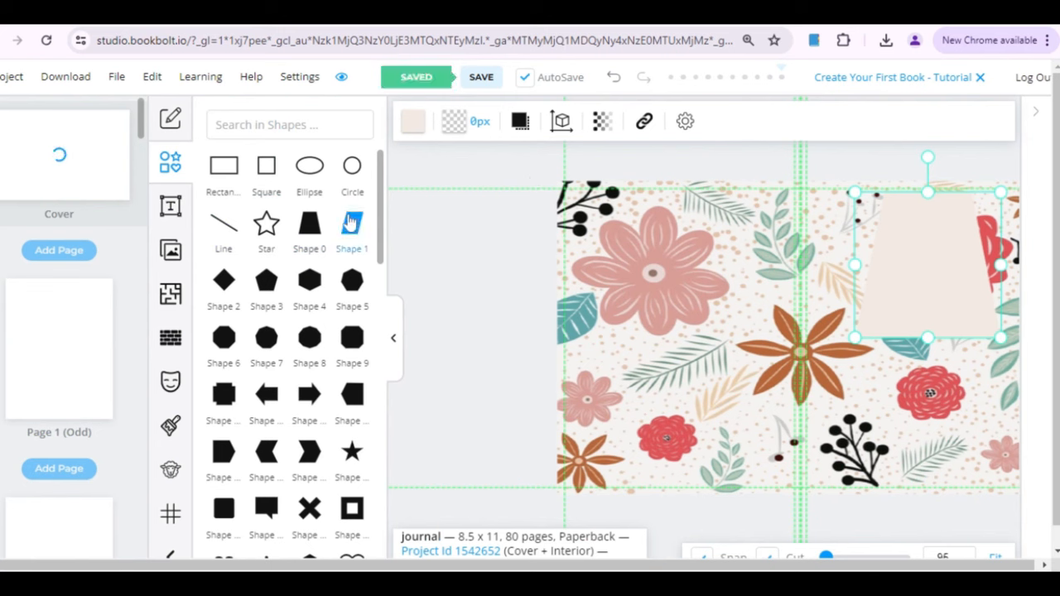
Add the heading "Gratitude and Prayer Journal for women" to the cover, broken into three lines.
{"action": "left_click", "coordinate": [170, 208]}
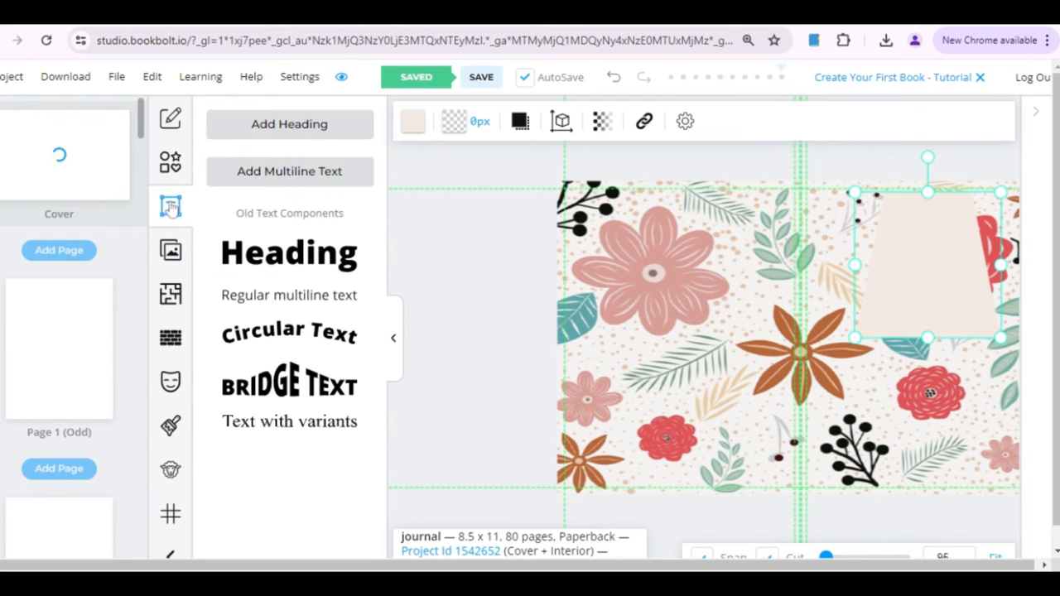
{"action": "left_click", "coordinate": [278, 255]}
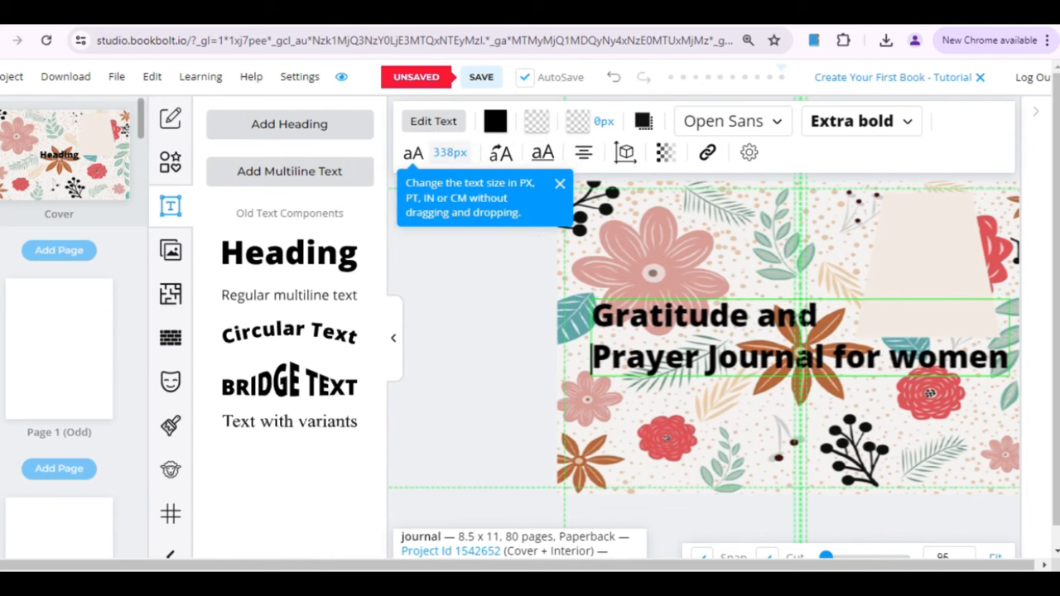
{"action": "left_click", "coordinate": [832, 357]}
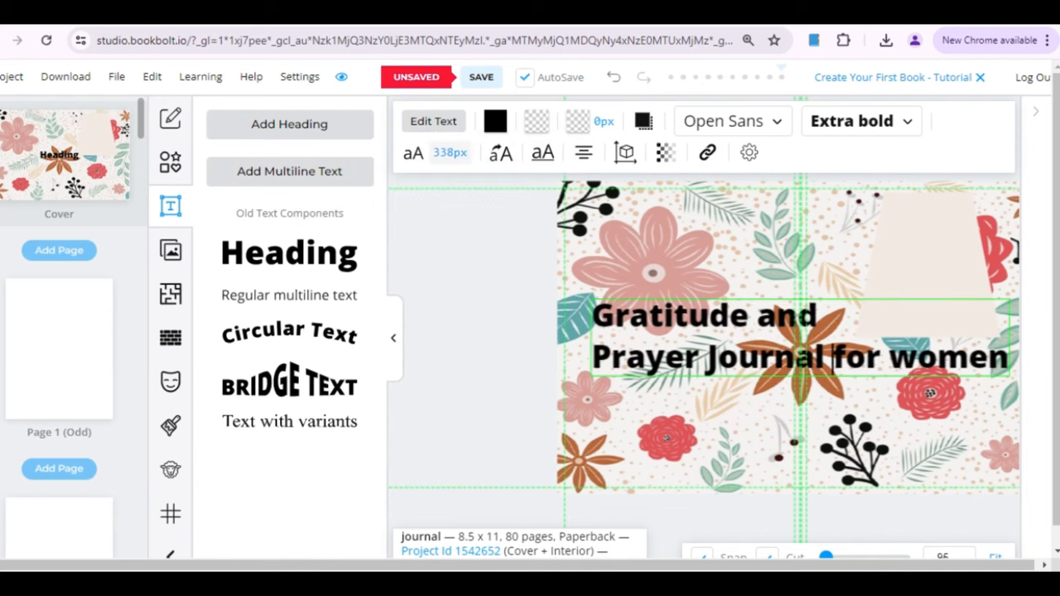
{"action": "key", "text": "Return"}
{"action": "key", "text": "ctrl+a"}
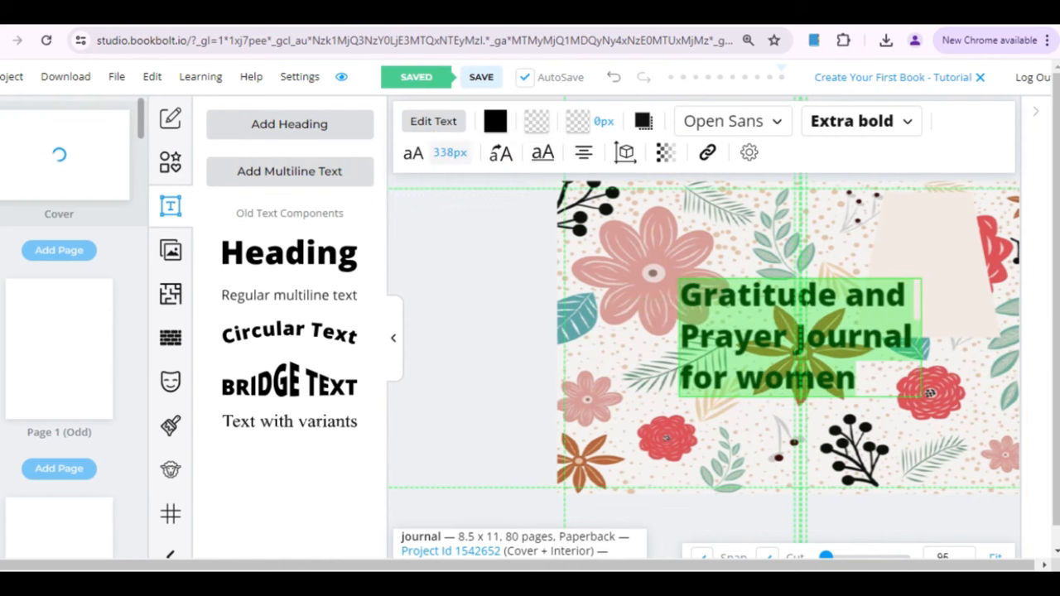
Set the title's font to Cookie and position the text over the beige trapezoid on the front cover.
{"action": "left_click", "coordinate": [771, 125]}
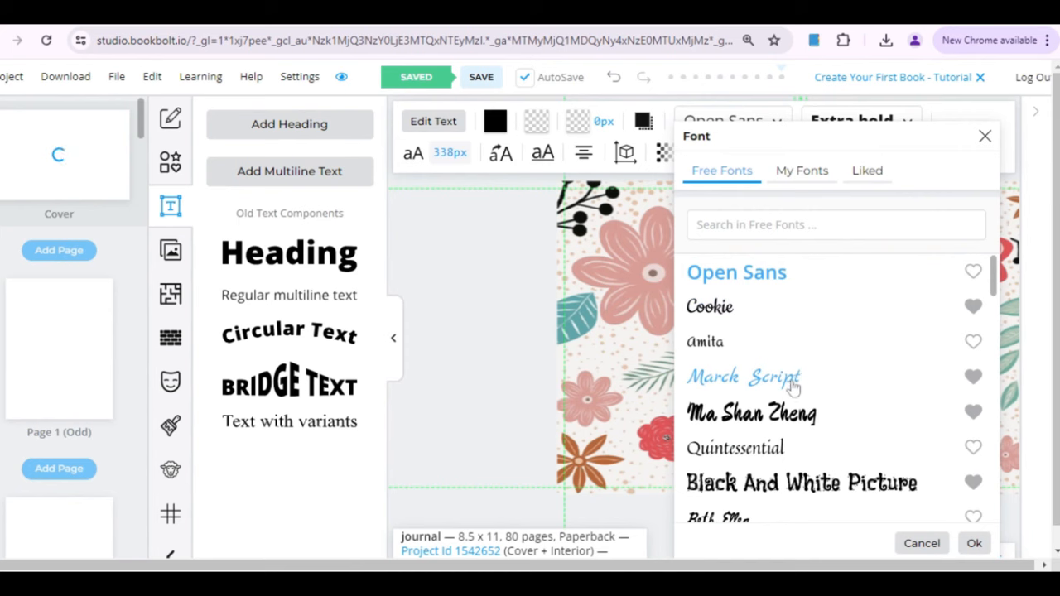
{"action": "left_click", "coordinate": [712, 308]}
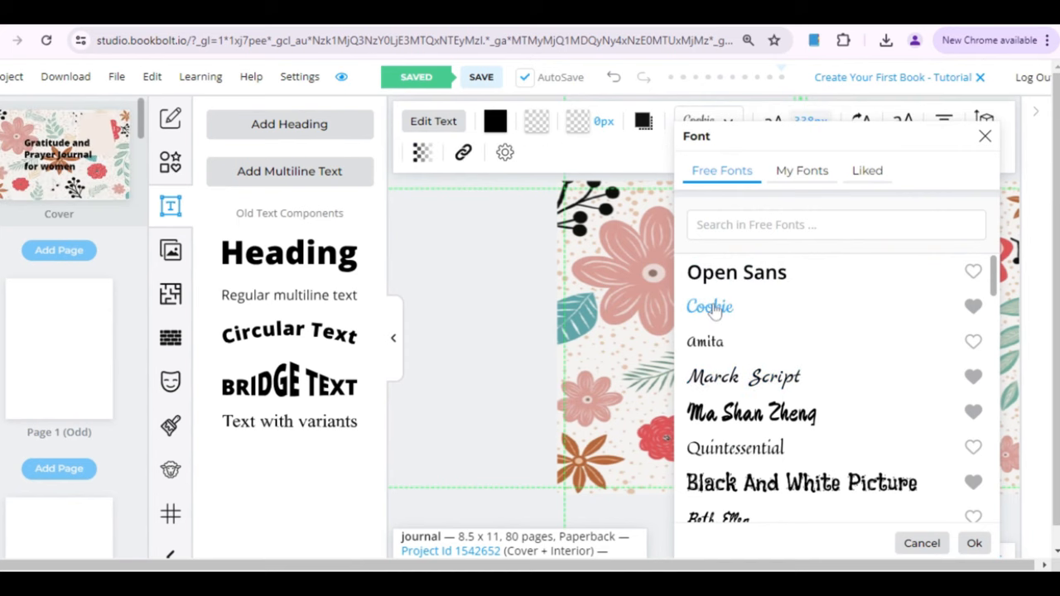
{"action": "left_click", "coordinate": [974, 543]}
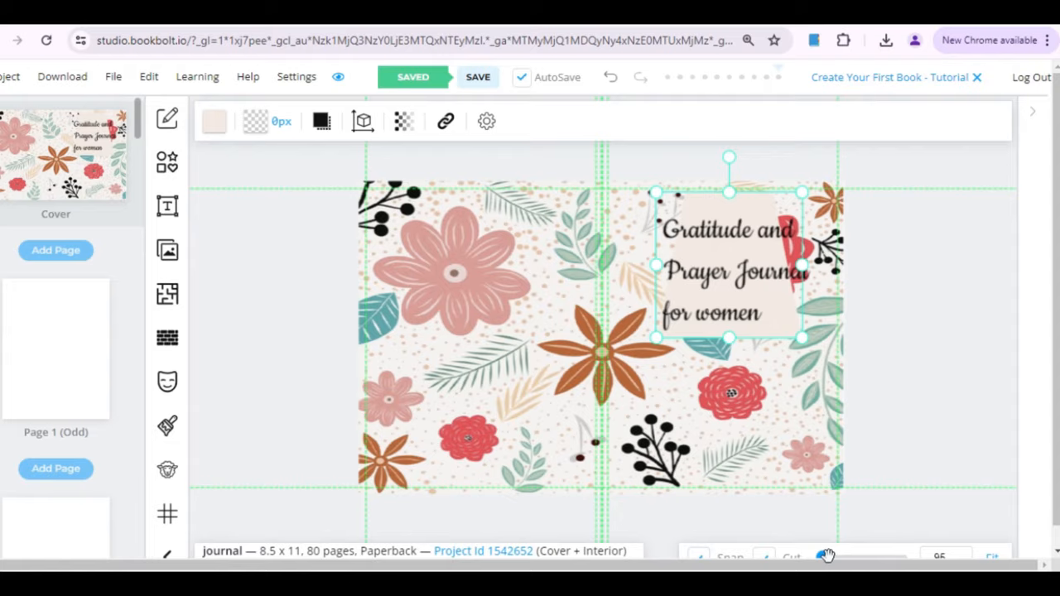
{"action": "left_click_drag", "start_coordinate": [825, 555], "coordinate": [823, 555]}
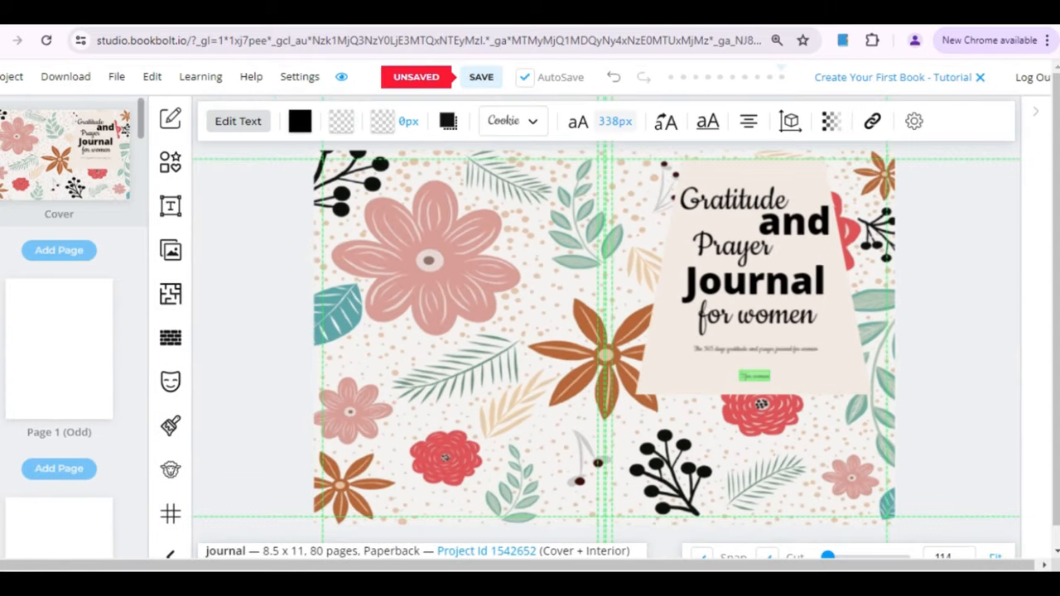
Replace the small text under the subtitle with the author's name and slightly shorten the beige trapezoid.
{"action": "key", "text": "BackSpace"}
{"action": "left_click", "coordinate": [719, 441]}
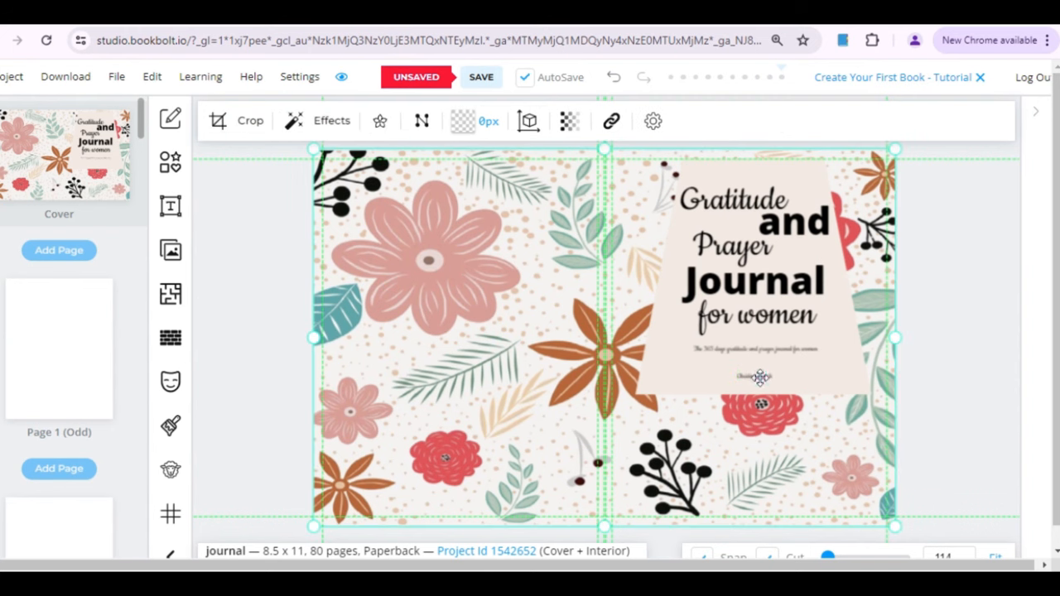
{"action": "left_click", "coordinate": [759, 378]}
{"action": "left_click", "coordinate": [695, 375]}
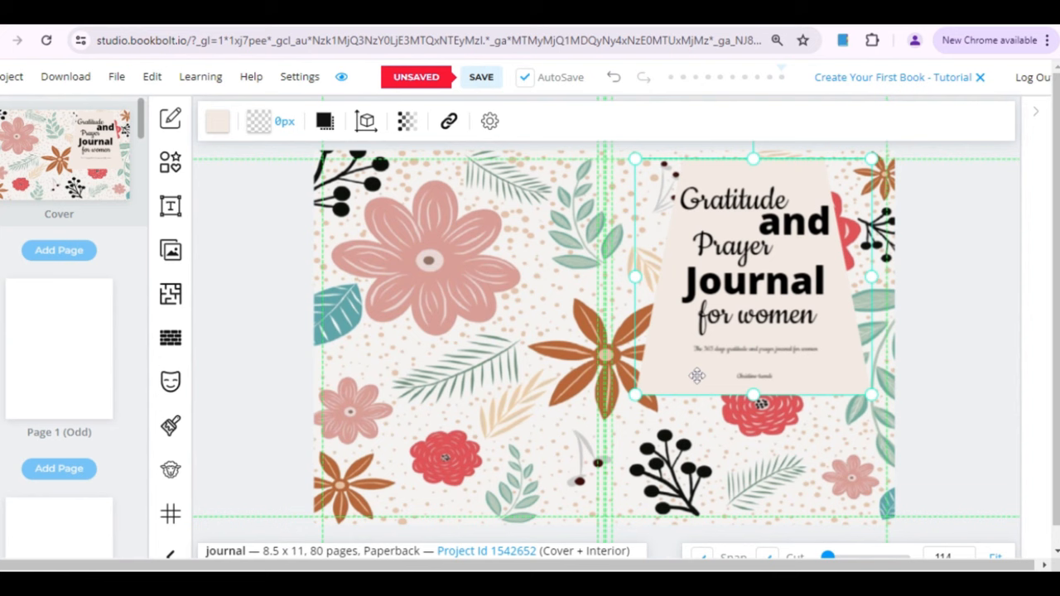
Colour the title words "Gratitude" and "Journal" green.
{"action": "left_click", "coordinate": [726, 195]}
{"action": "double_click", "coordinate": [726, 195]}
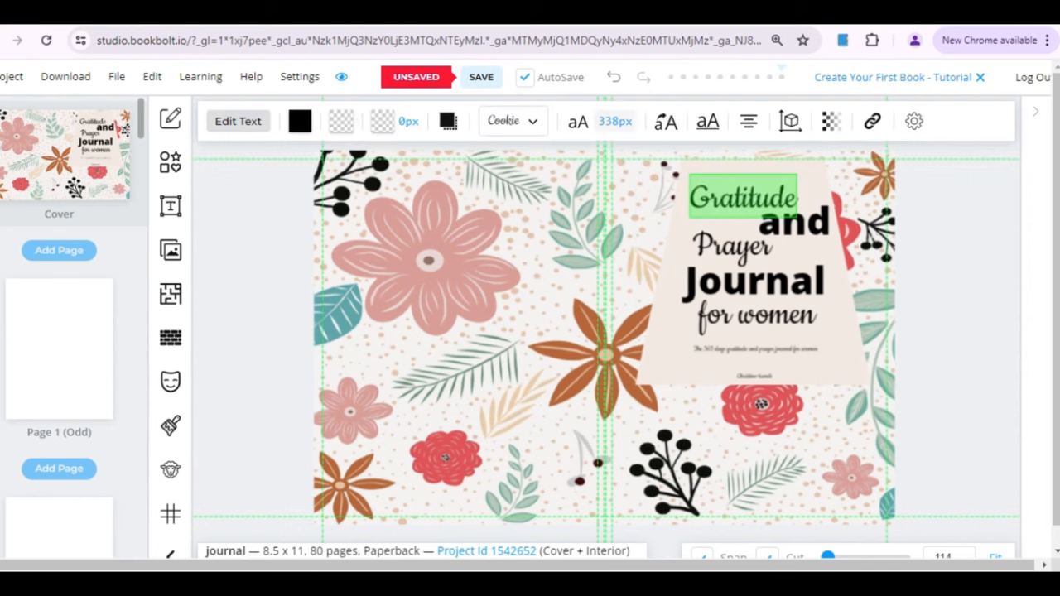
{"action": "left_click", "coordinate": [301, 122]}
{"action": "left_click", "coordinate": [299, 172]}
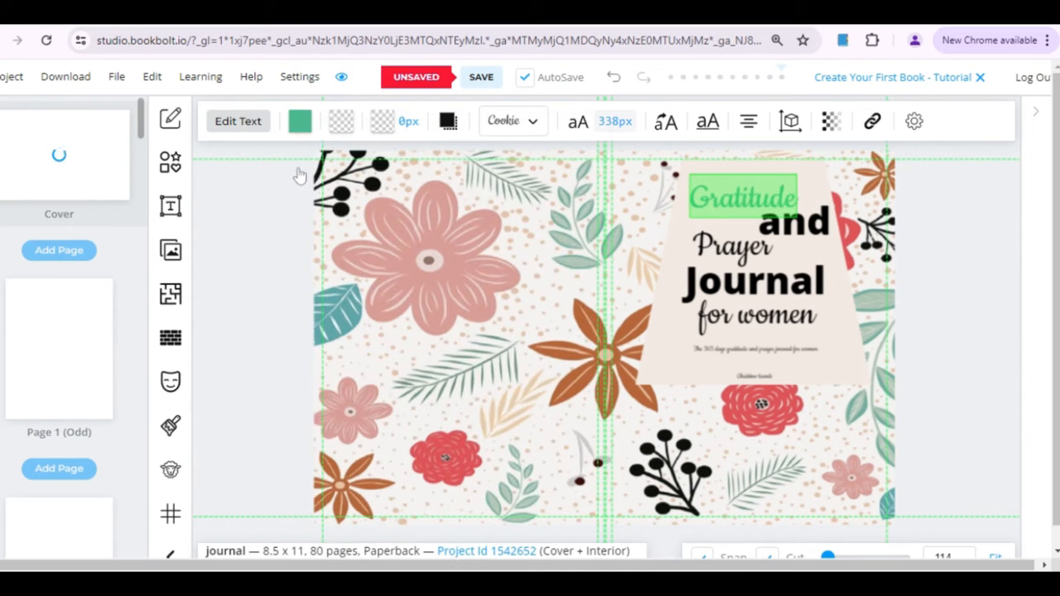
{"action": "left_click", "coordinate": [686, 283]}
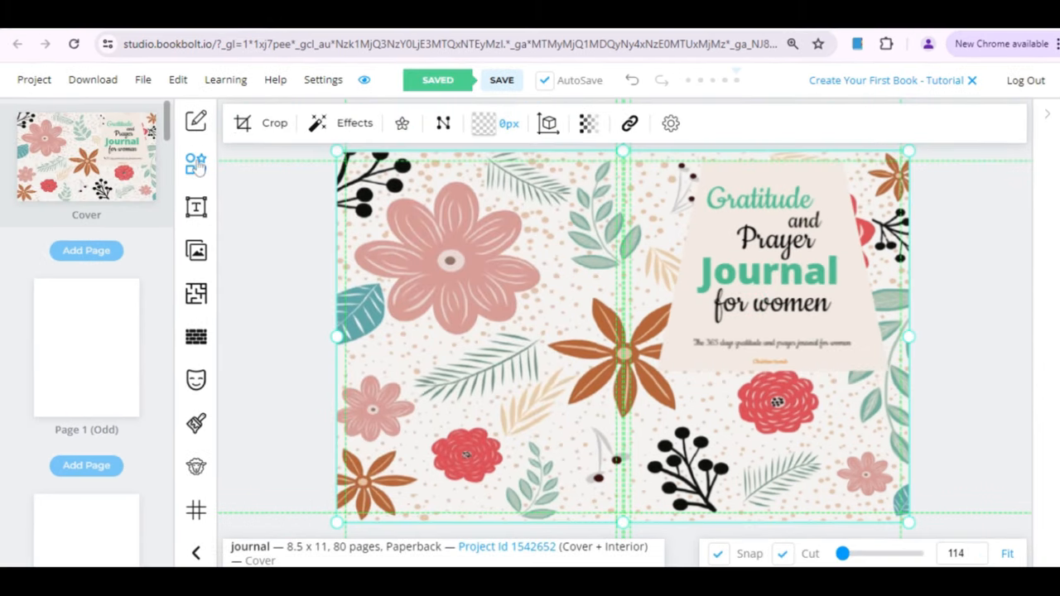
Insert the butterfly shape with heart-patterned wings, shrink it and place it beside the word "Gratitude" on the front cover.
{"action": "left_click", "coordinate": [196, 165]}
{"action": "scroll", "coordinate": [368, 335], "scroll_direction": "down", "scroll_amount": 5}
{"action": "left_click", "coordinate": [374, 342]}
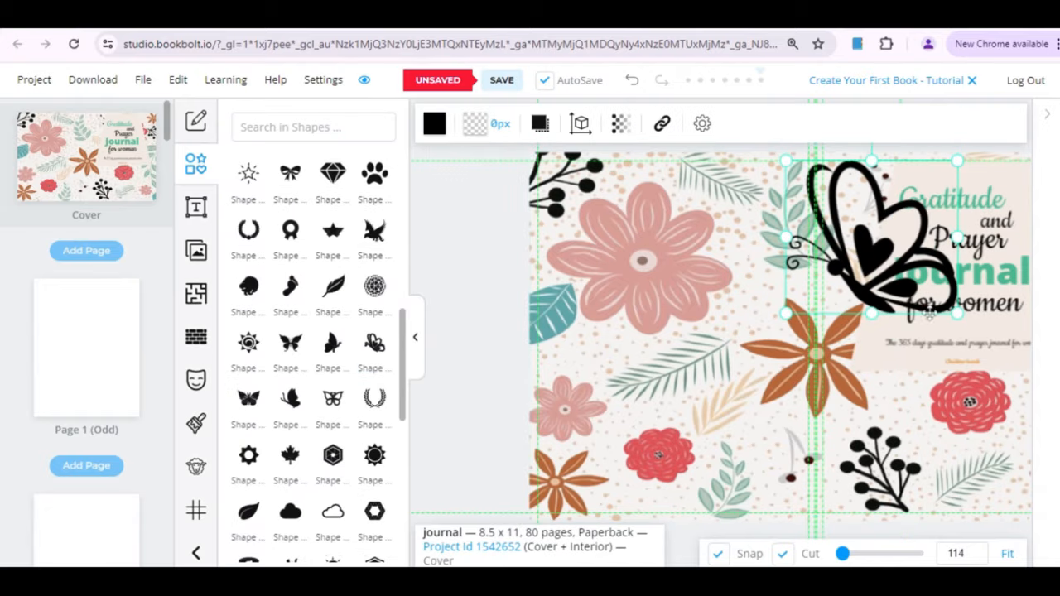
{"action": "left_click", "coordinate": [417, 340]}
{"action": "left_click_drag", "start_coordinate": [765, 161], "coordinate": [679, 213]}
Set the floral cover image's hue to 3 and saturation to 91, and adjust its contrast.
{"action": "left_click", "coordinate": [578, 242]}
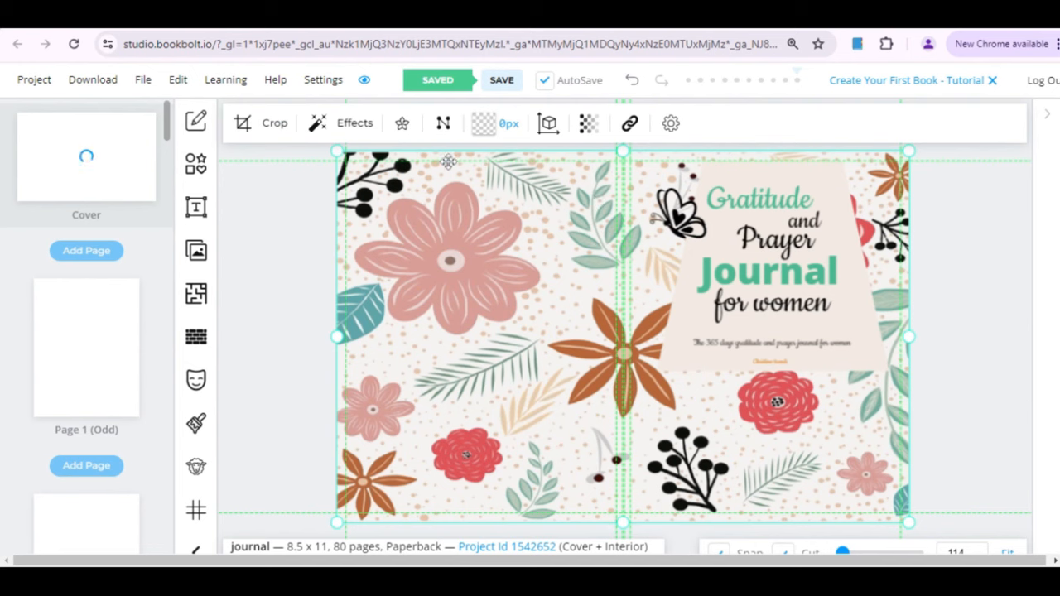
{"action": "left_click", "coordinate": [356, 123]}
{"action": "left_click", "coordinate": [347, 240]}
{"action": "mouse_move", "coordinate": [472, 432]}
{"action": "left_mouse_down"}
{"action": "mouse_move", "coordinate": [412, 438]}
{"action": "mouse_move", "coordinate": [464, 436]}
{"action": "mouse_move", "coordinate": [476, 448]}
{"action": "left_mouse_up"}
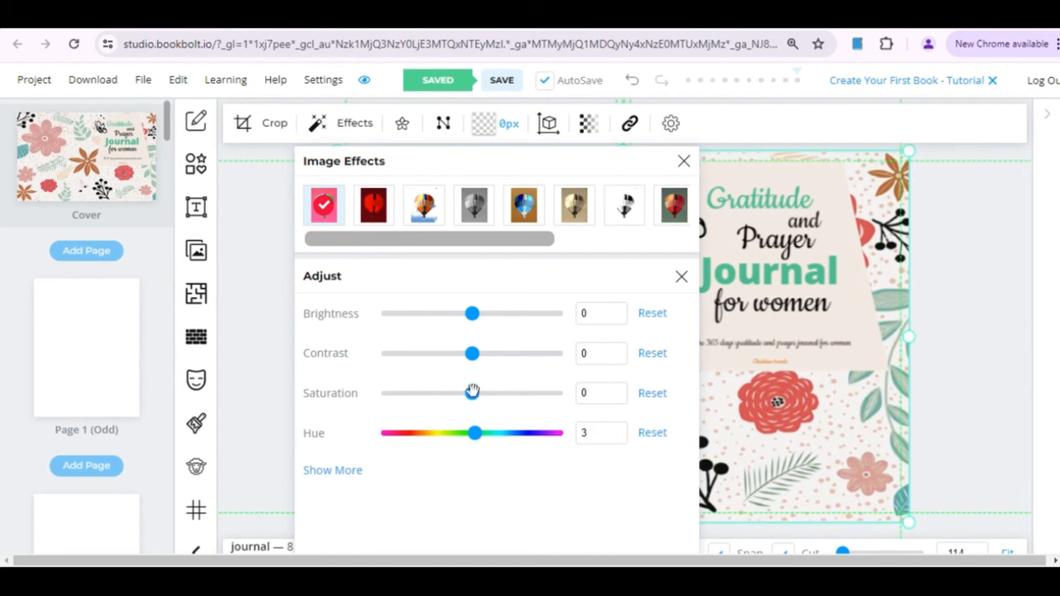
{"action": "left_click_drag", "start_coordinate": [472, 391], "coordinate": [557, 407]}
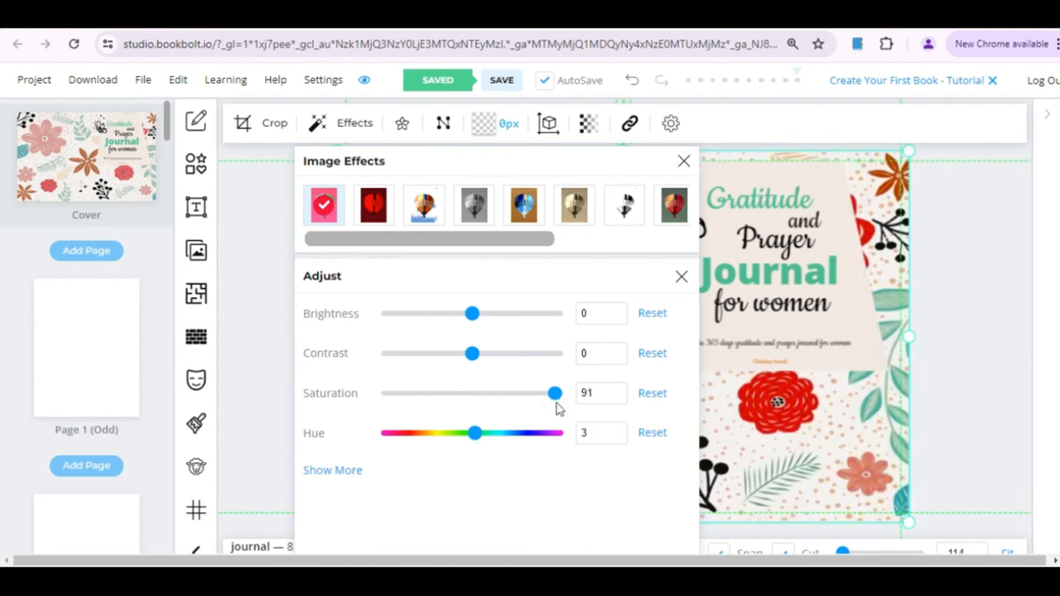
{"action": "mouse_move", "coordinate": [472, 352]}
{"action": "left_mouse_down"}
{"action": "mouse_move", "coordinate": [483, 353]}
{"action": "mouse_move", "coordinate": [461, 353]}
{"action": "mouse_move", "coordinate": [470, 352]}
{"action": "left_mouse_up"}
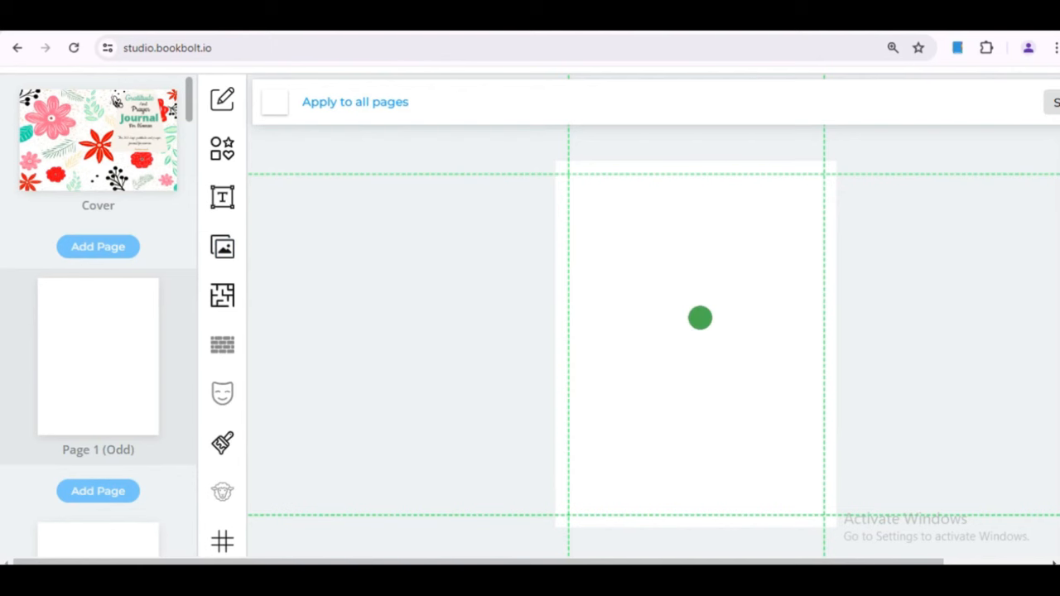
Position the floral pattern image on page 1 and stretch it to cover the whole page.
{"action": "left_click_drag", "start_coordinate": [728, 314], "coordinate": [718, 248]}
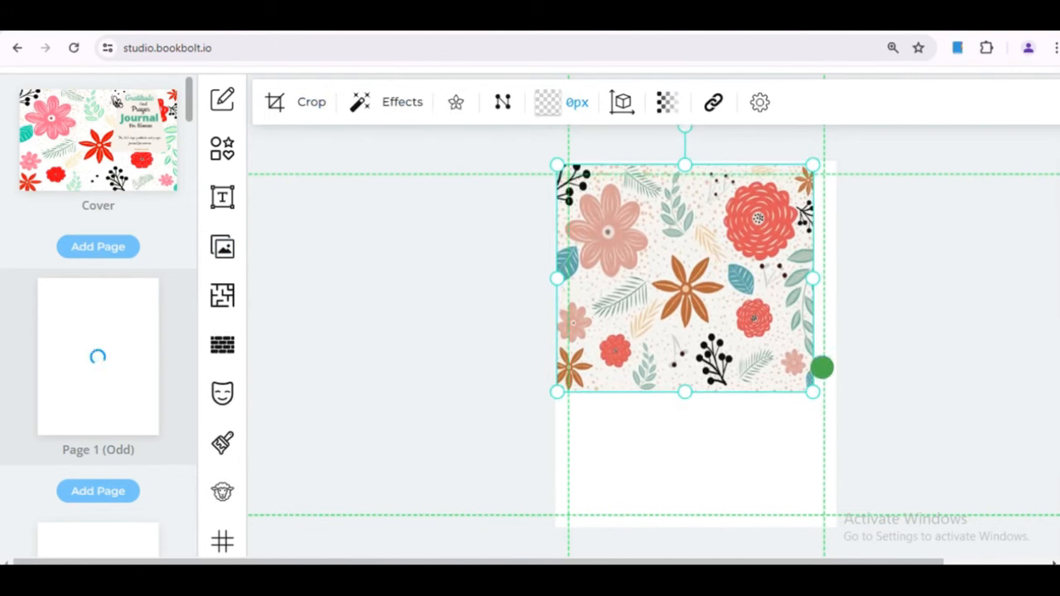
{"action": "left_click_drag", "start_coordinate": [819, 385], "coordinate": [833, 407]}
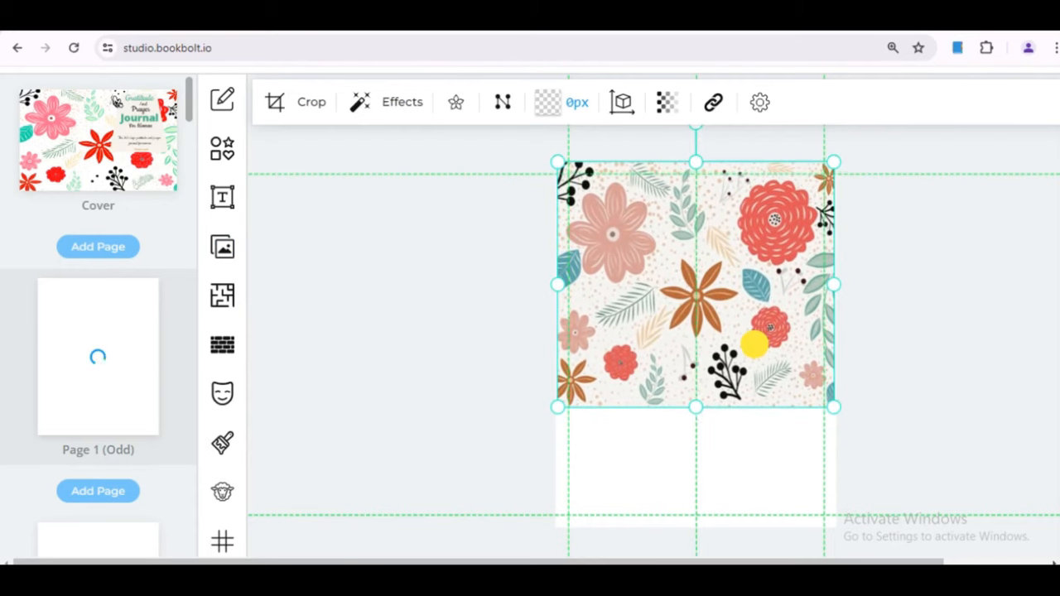
{"action": "left_click_drag", "start_coordinate": [693, 407], "coordinate": [693, 527]}
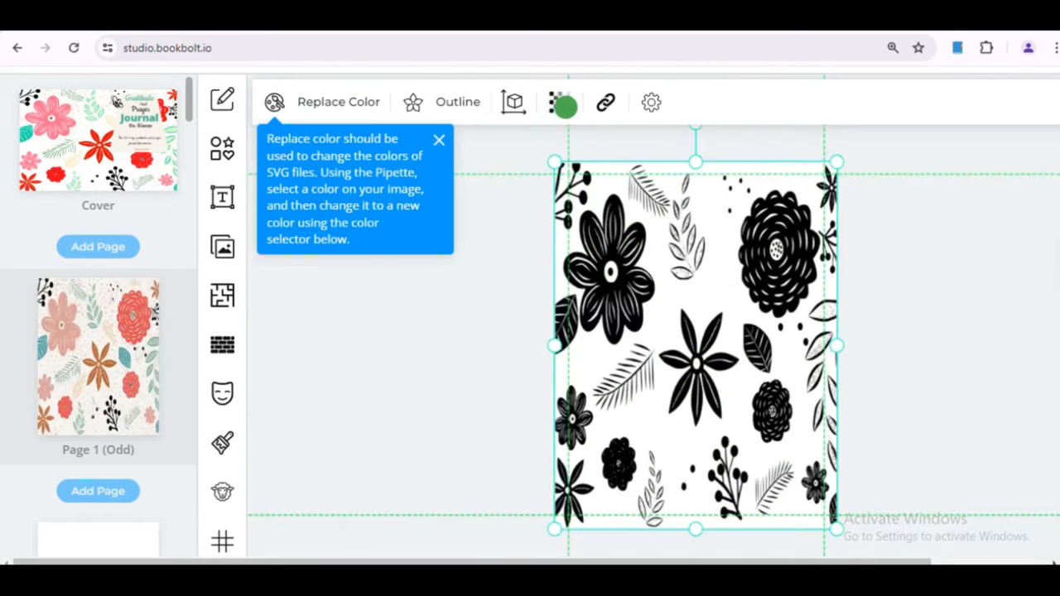
Lower the opacity of the black-and-white floral pattern on page 1 to 2.
{"action": "left_click", "coordinate": [564, 103]}
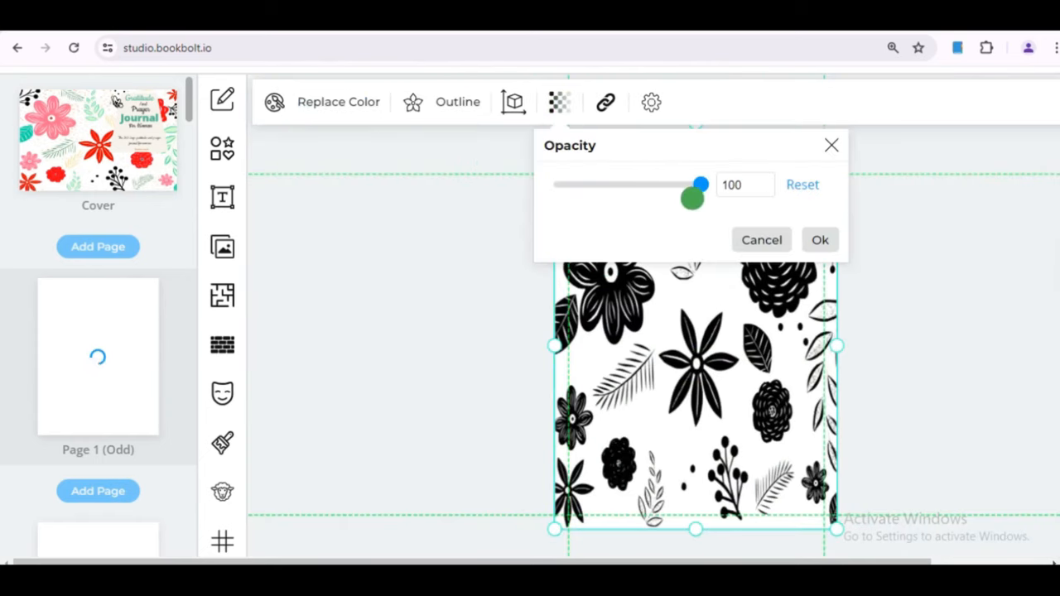
{"action": "left_click_drag", "start_coordinate": [692, 197], "coordinate": [556, 185]}
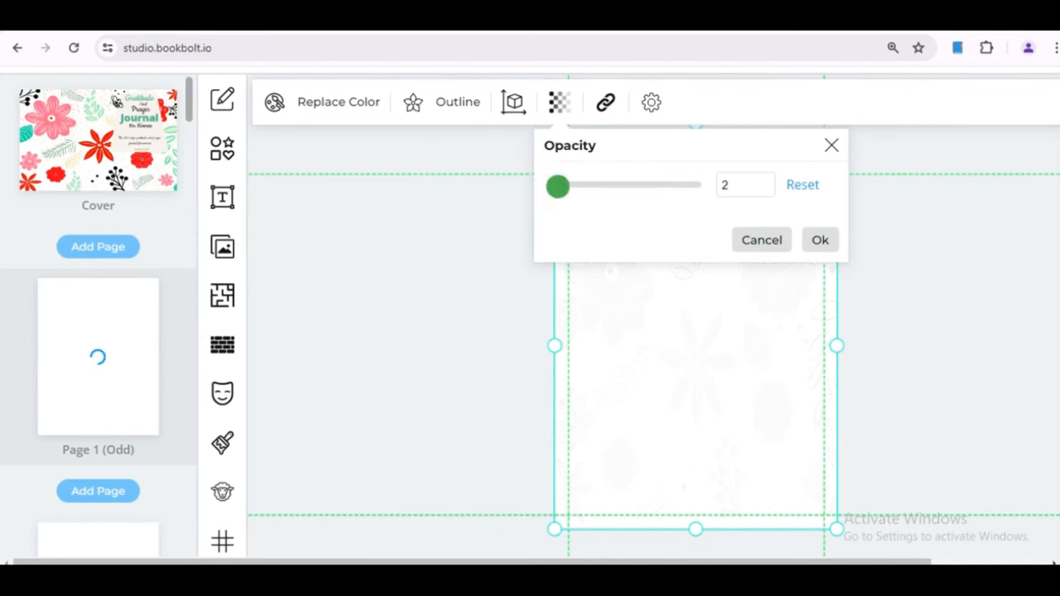
{"action": "left_click", "coordinate": [820, 240]}
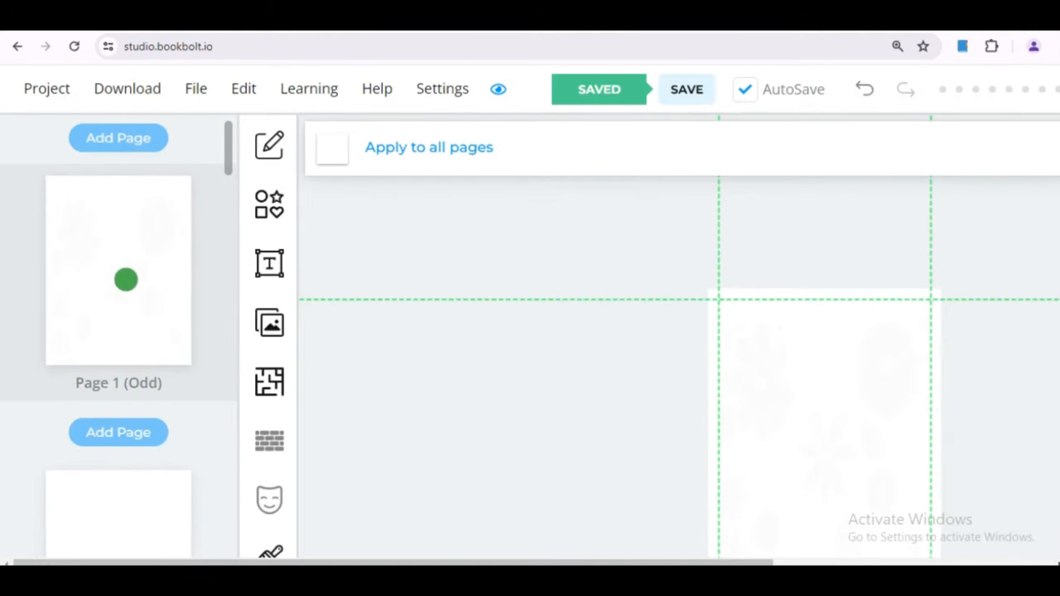
Clone page 1 onto all other interior pages, leaving out the cover, and accept replacing their content.
{"action": "right_click", "coordinate": [118, 279]}
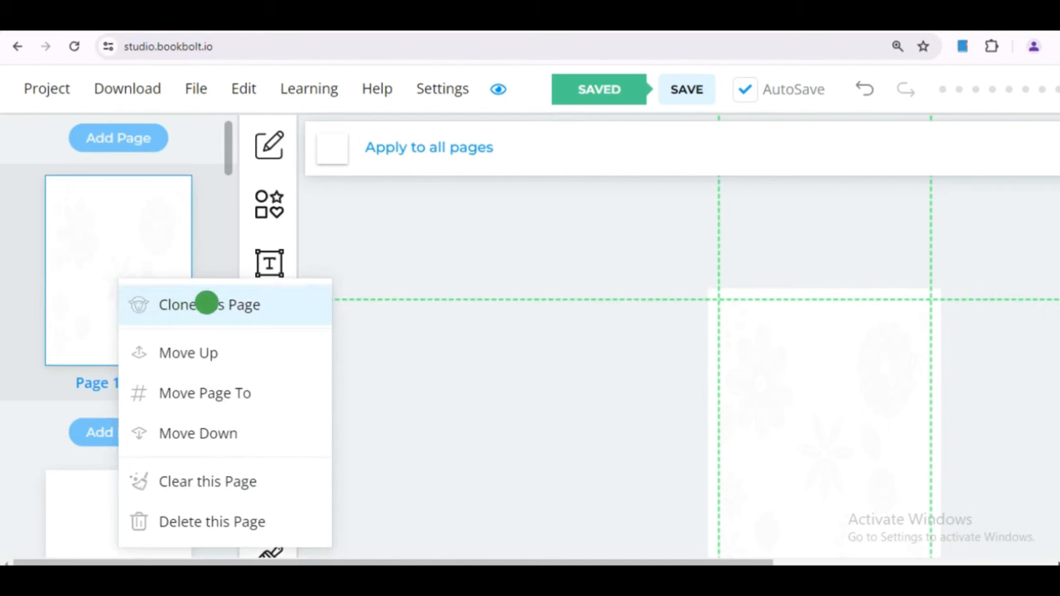
{"action": "left_click", "coordinate": [206, 304]}
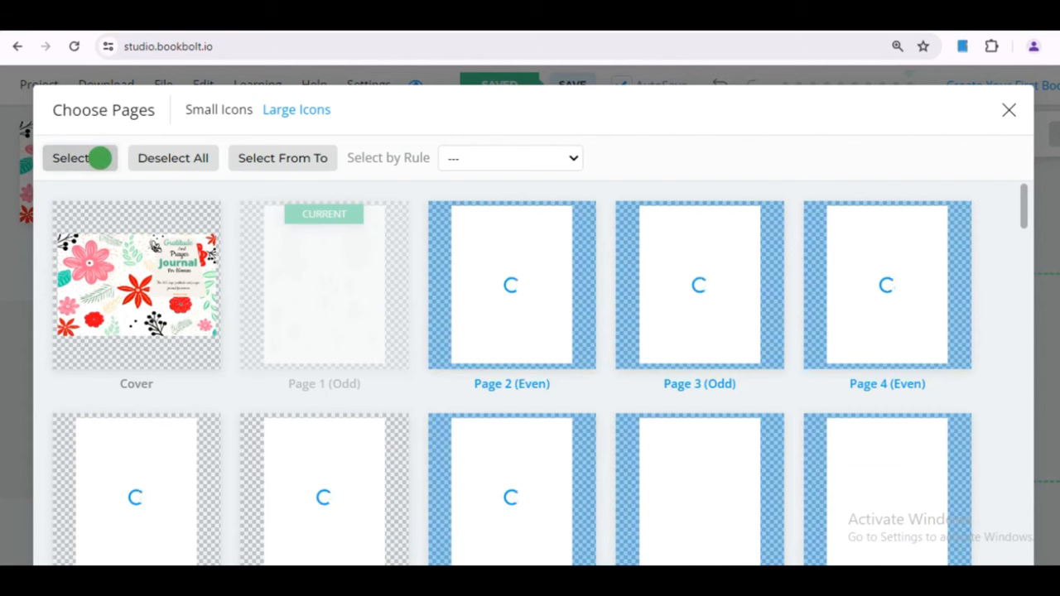
{"action": "left_click", "coordinate": [99, 157]}
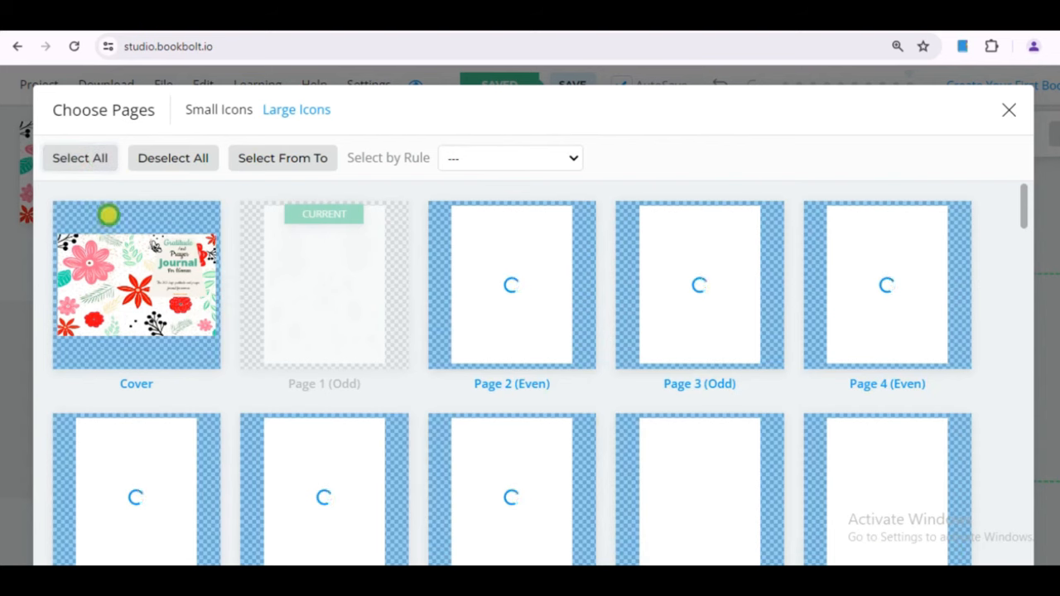
{"action": "left_click", "coordinate": [108, 215]}
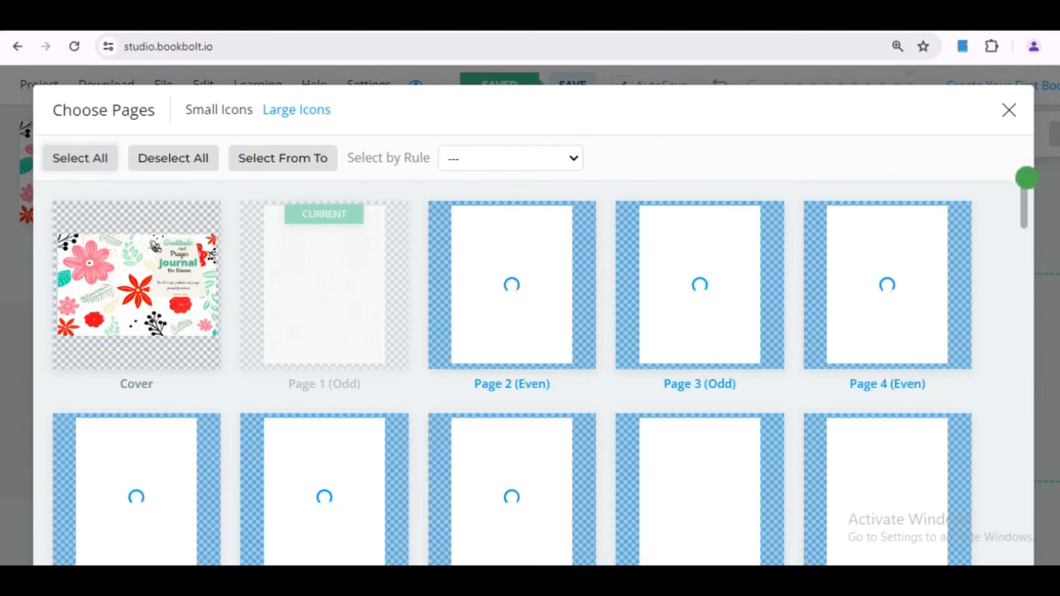
{"action": "scroll", "coordinate": [1026, 177], "scroll_direction": "down", "scroll_amount": 3}
{"action": "left_click", "coordinate": [984, 519]}
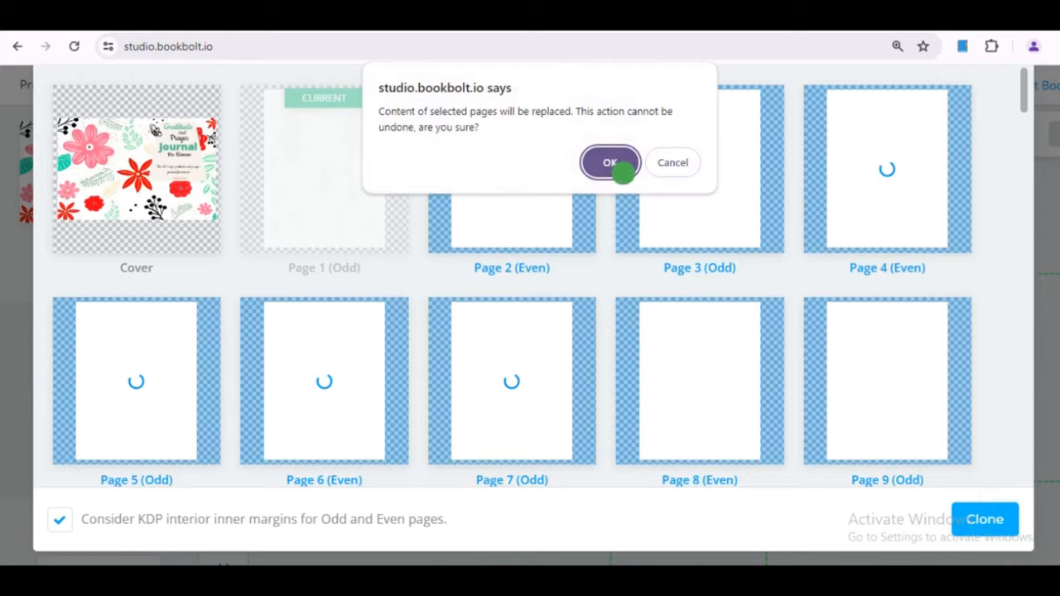
{"action": "left_click", "coordinate": [621, 170]}
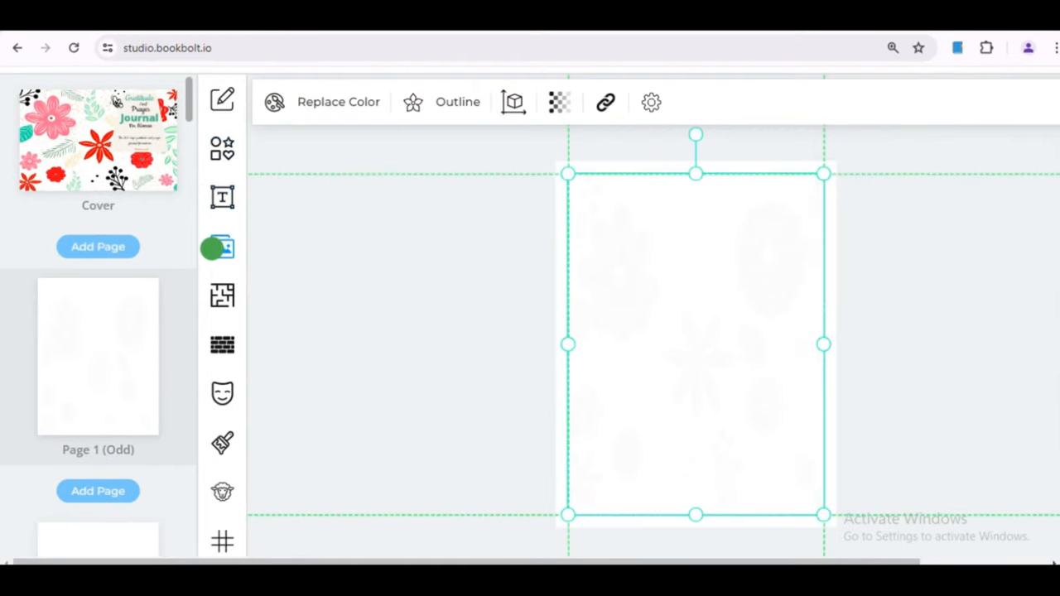
Search Pixabay for "women, praying" and insert the illustration of a praying woman on a brown circle on page 1.
{"action": "left_click", "coordinate": [222, 245]}
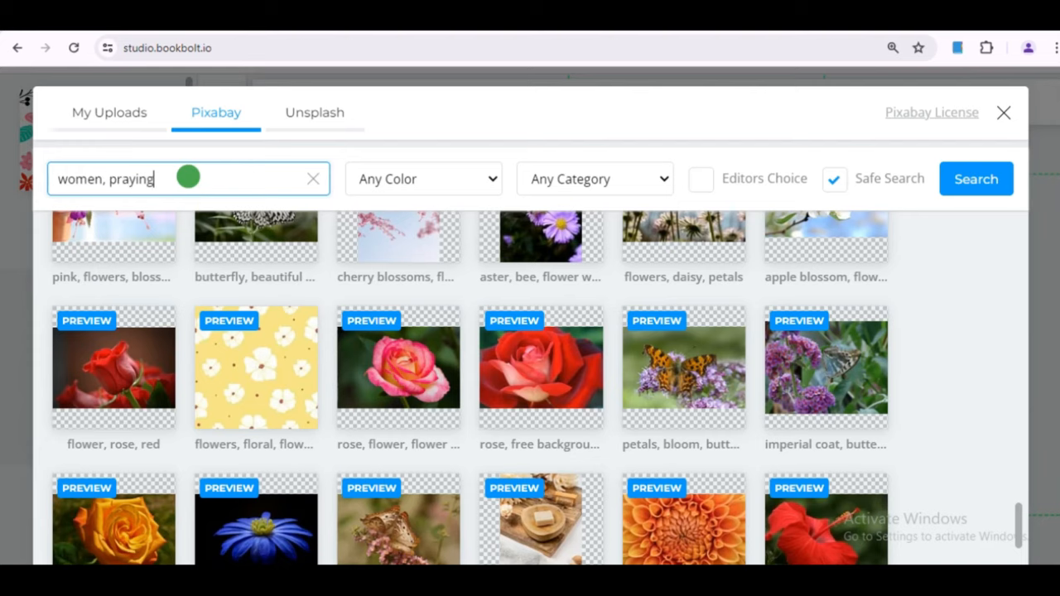
{"action": "key", "text": "Return"}
{"action": "left_click_drag", "start_coordinate": [1017, 232], "coordinate": [1007, 381]}
{"action": "left_click_drag", "start_coordinate": [1059, 422], "coordinate": [1059, 493]}
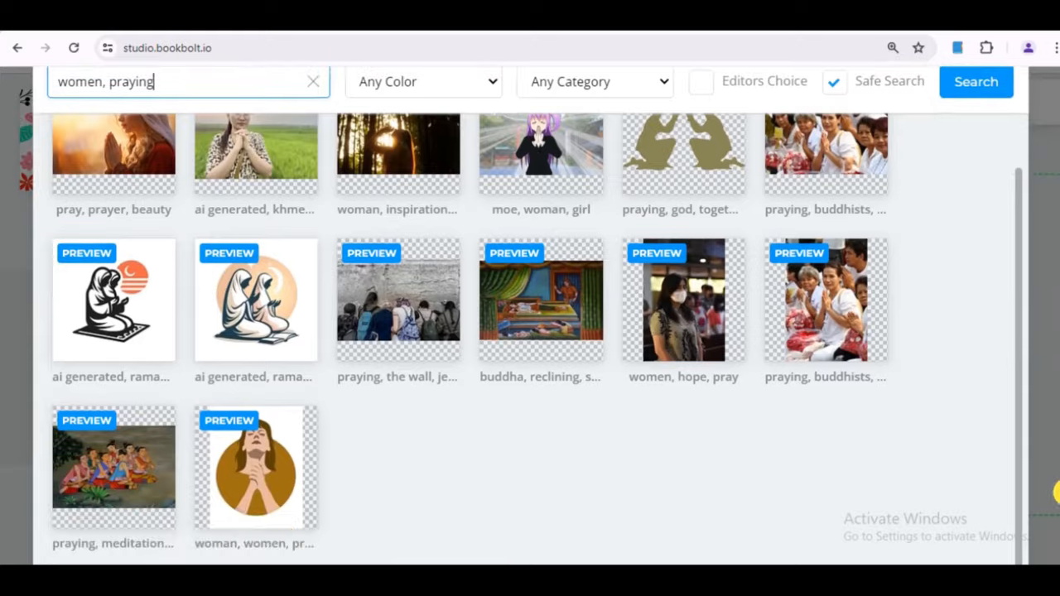
{"action": "left_click", "coordinate": [262, 461]}
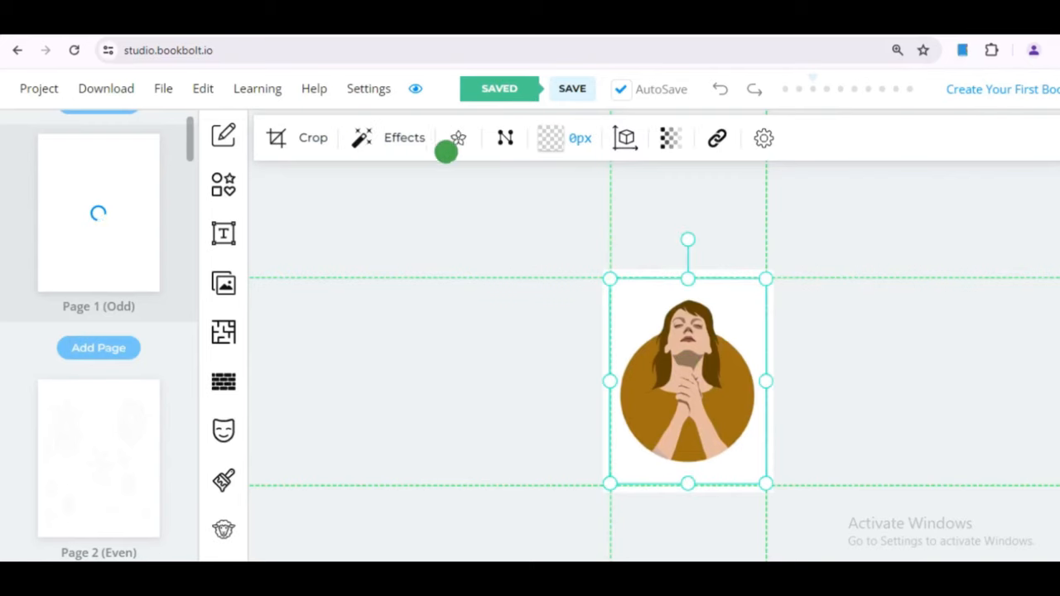
Convert the praying woman illustration on page 1 to an outline using the Grey Scale method.
{"action": "left_click", "coordinate": [458, 135]}
{"action": "left_click", "coordinate": [417, 138]}
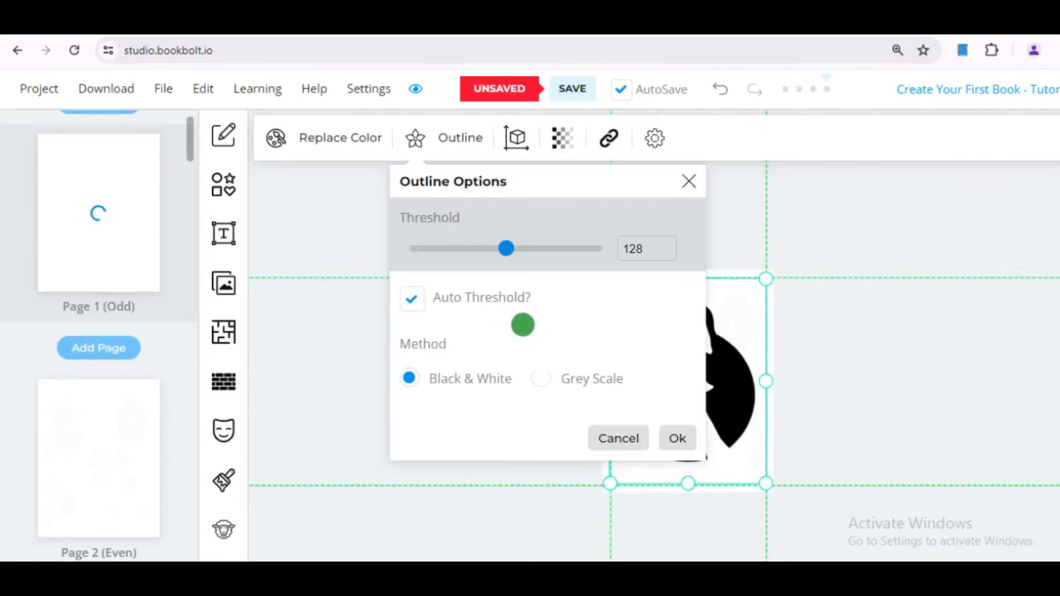
{"action": "left_click", "coordinate": [540, 377]}
{"action": "left_click", "coordinate": [665, 430]}
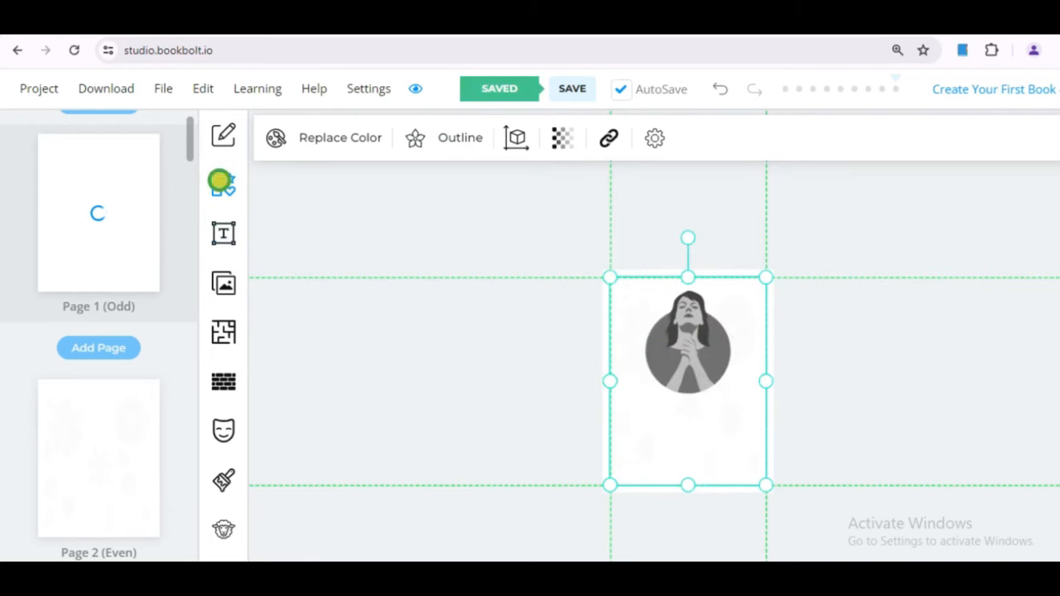
Add the text "This book belongs to" with a thick black horizontal line beneath it, under the praying woman on page 1.
{"action": "left_click", "coordinate": [219, 180]}
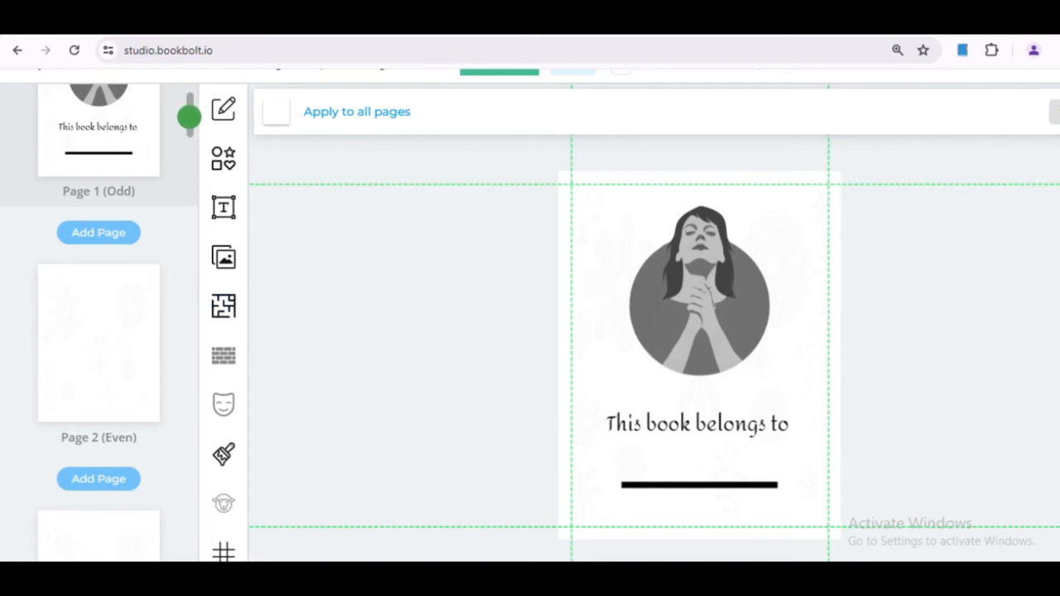
Open page 3, search the interior templates library for "journal", and choose the Gratitude Journal template.
{"action": "left_click_drag", "start_coordinate": [189, 117], "coordinate": [188, 123]}
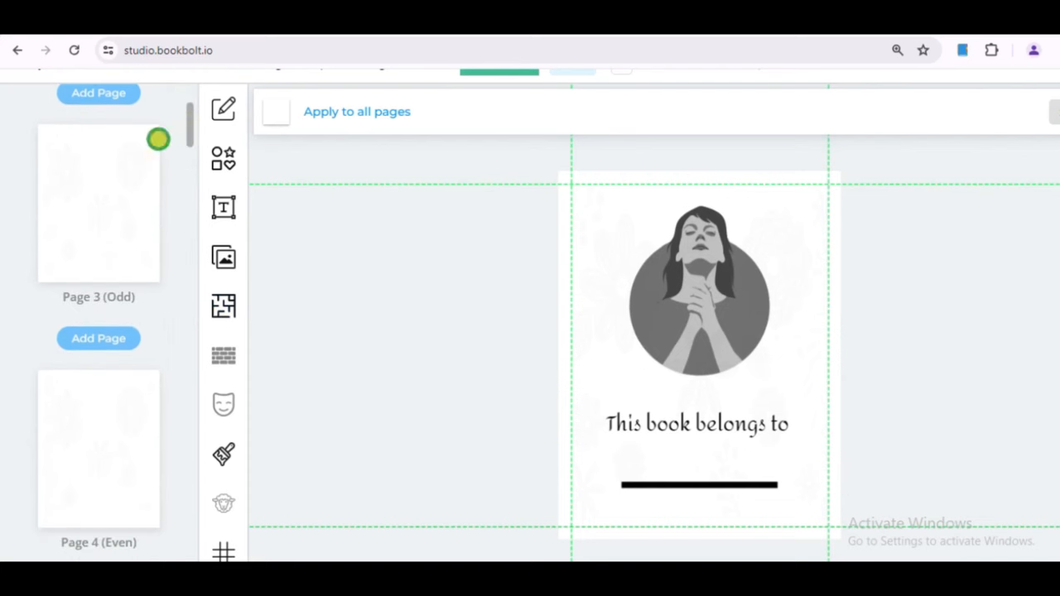
{"action": "left_click", "coordinate": [93, 181]}
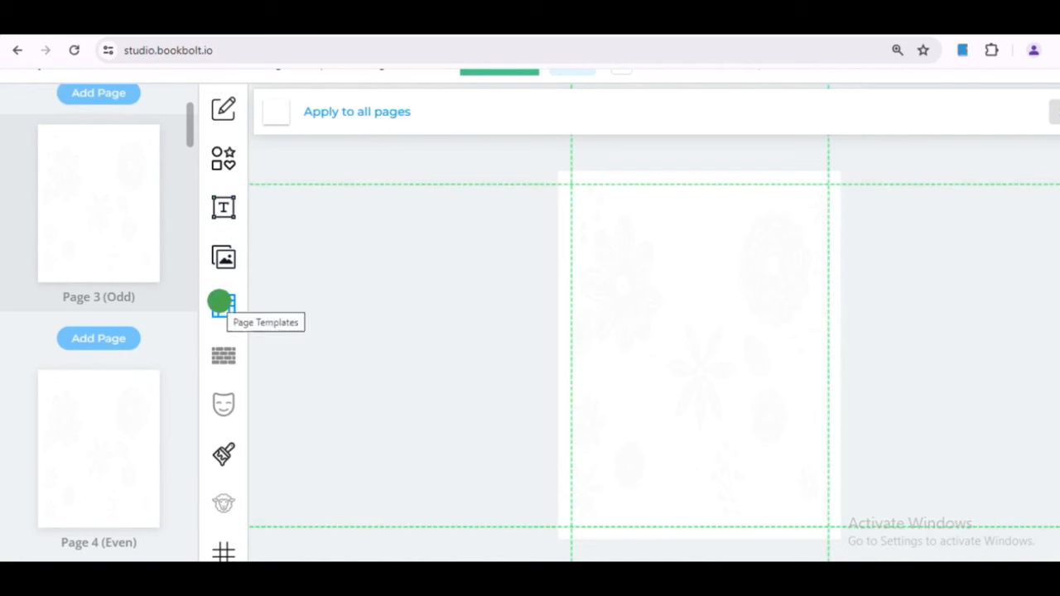
{"action": "left_click", "coordinate": [221, 305]}
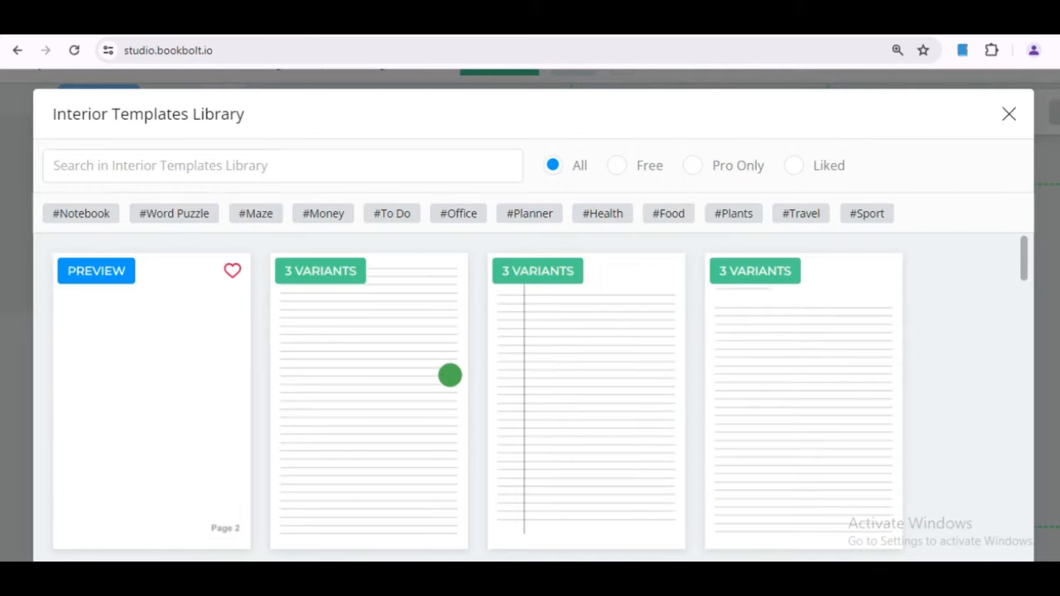
{"action": "left_click", "coordinate": [170, 165]}
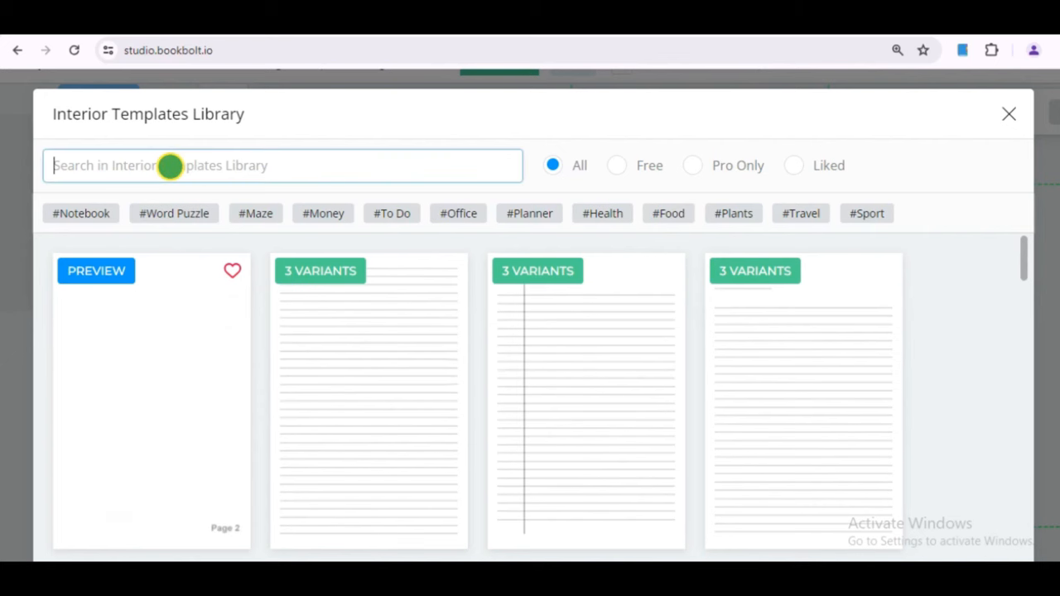
{"action": "type", "text": "joun"}
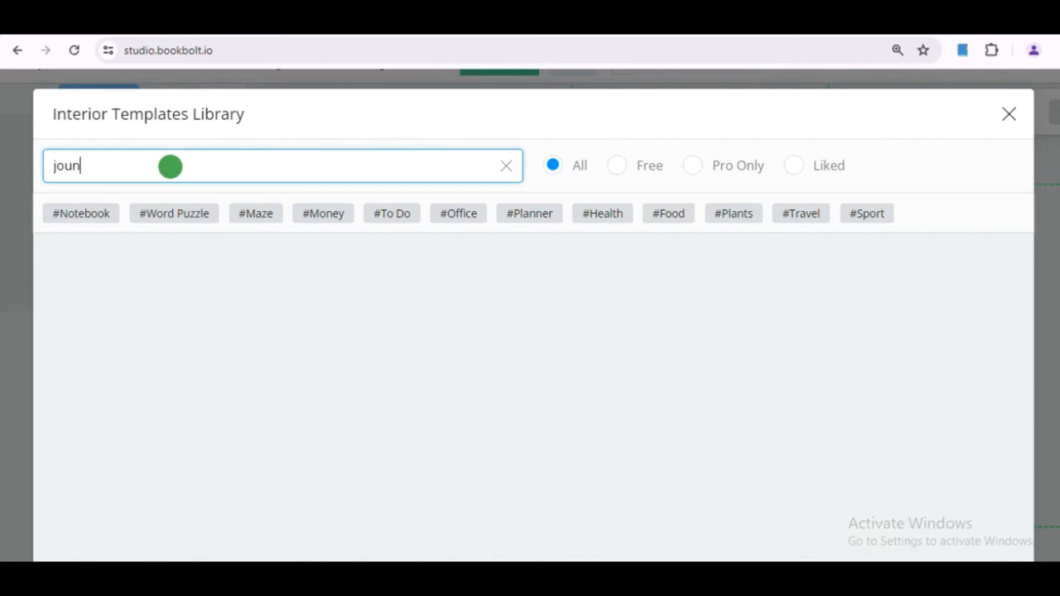
{"action": "key", "text": "BackSpace"}
{"action": "key", "text": "BackSpace"}
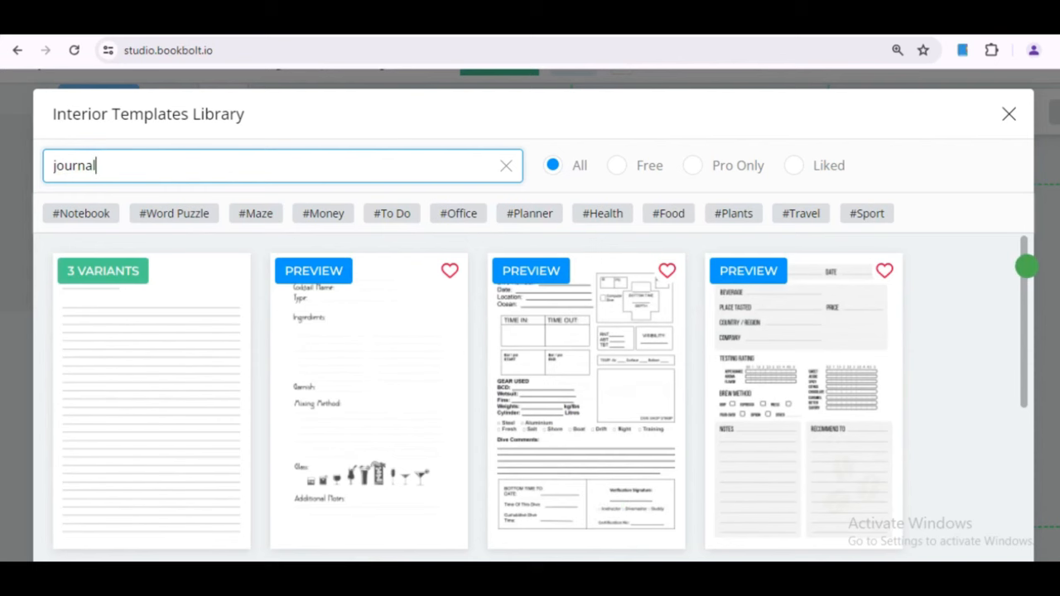
{"action": "left_click_drag", "start_coordinate": [1027, 265], "coordinate": [1006, 419]}
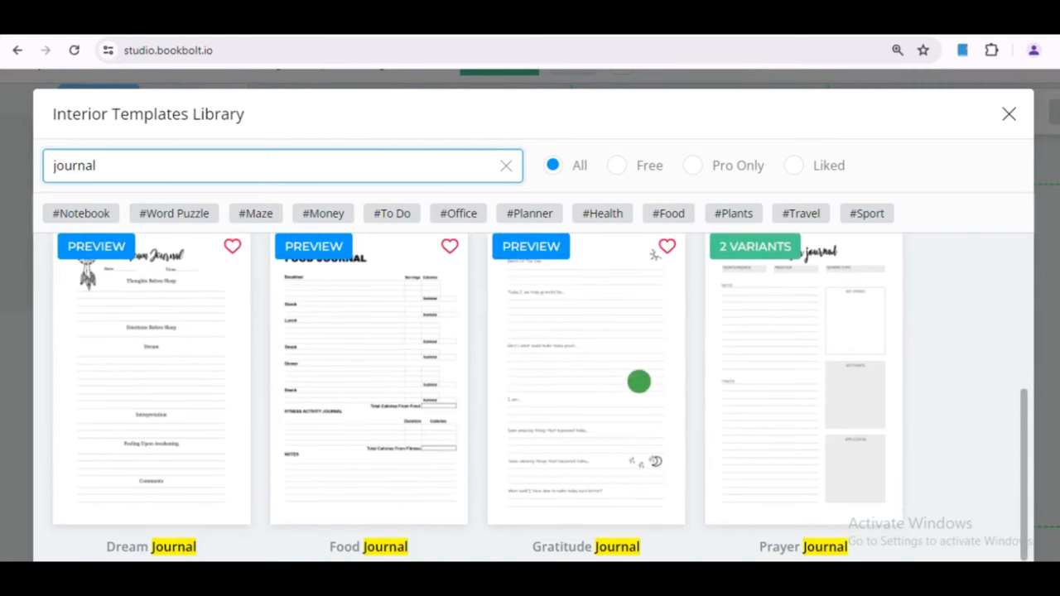
{"action": "left_click", "coordinate": [562, 365]}
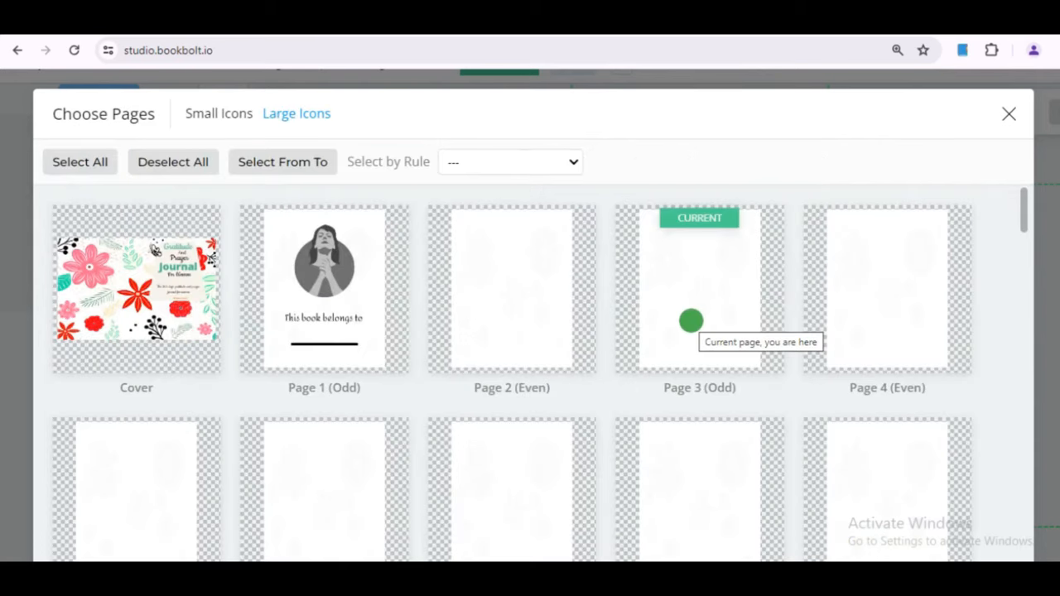
Mark spaced pairs of facing pages for the Gratitude Journal template, including pages 3, 4, 27 and 28.
{"action": "left_click", "coordinate": [695, 286]}
{"action": "left_click", "coordinate": [876, 268]}
{"action": "left_click_drag", "start_coordinate": [1022, 214], "coordinate": [1022, 221]}
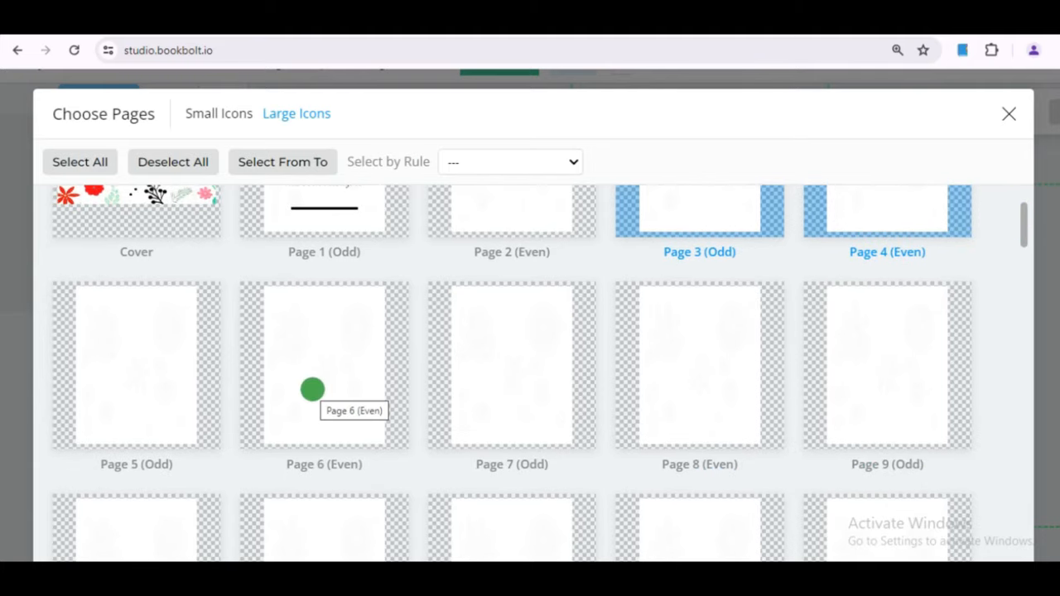
{"action": "left_click", "coordinate": [504, 372]}
{"action": "left_click", "coordinate": [689, 376]}
{"action": "left_click_drag", "start_coordinate": [1022, 213], "coordinate": [1022, 229]}
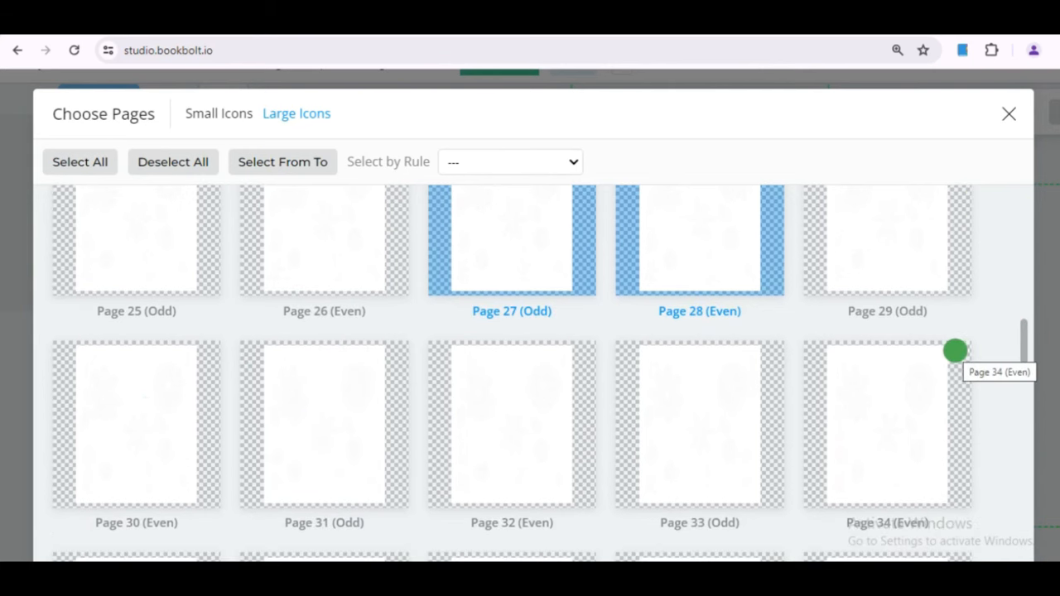
Add pages 33, 34, 39 and 40 to the selection and apply the Gratitude Journal template, keeping its aspect ratio within the work area.
{"action": "mouse_move", "coordinate": [1025, 340]}
{"action": "left_mouse_down"}
{"action": "mouse_move", "coordinate": [1025, 276]}
{"action": "mouse_move", "coordinate": [1038, 329]}
{"action": "left_mouse_up"}
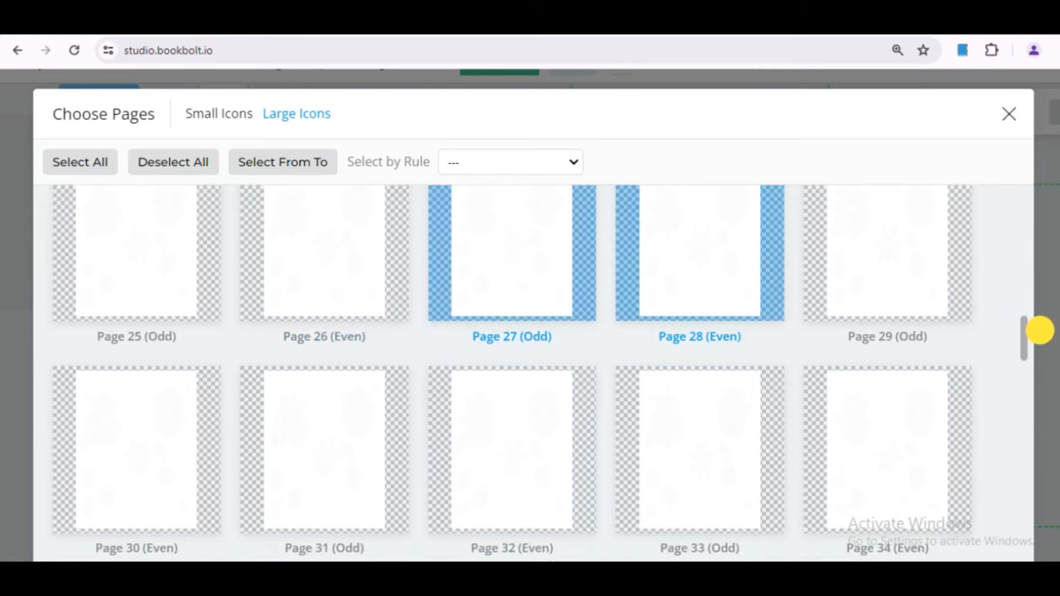
{"action": "left_click", "coordinate": [707, 414]}
{"action": "left_click", "coordinate": [856, 419]}
{"action": "scroll", "coordinate": [880, 405], "scroll_direction": "down", "scroll_amount": 3}
{"action": "left_click", "coordinate": [879, 405]}
{"action": "left_click", "coordinate": [123, 540]}
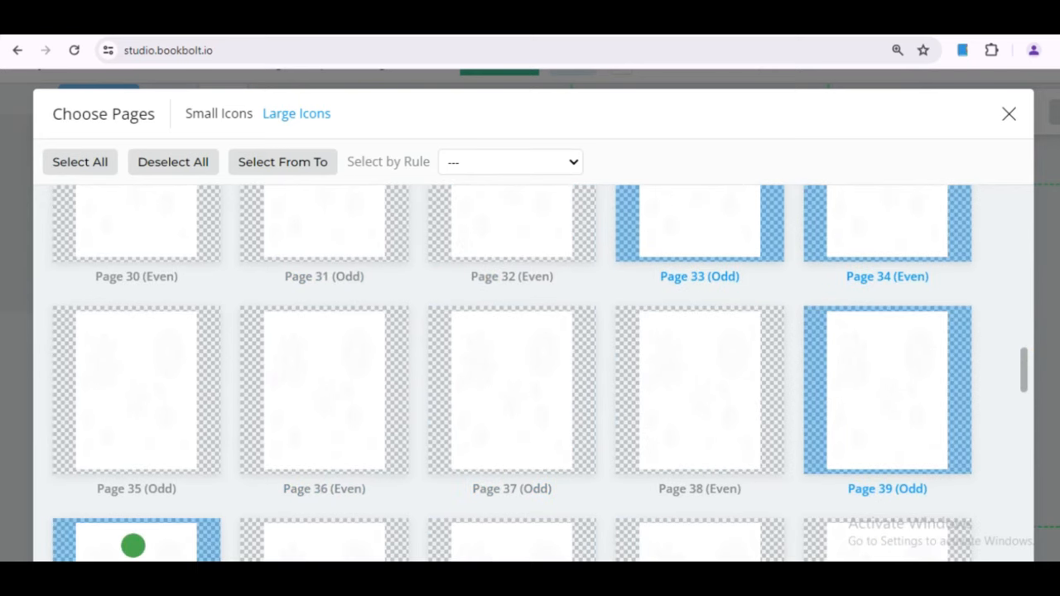
{"action": "scroll", "coordinate": [984, 420], "scroll_direction": "down", "scroll_amount": 3}
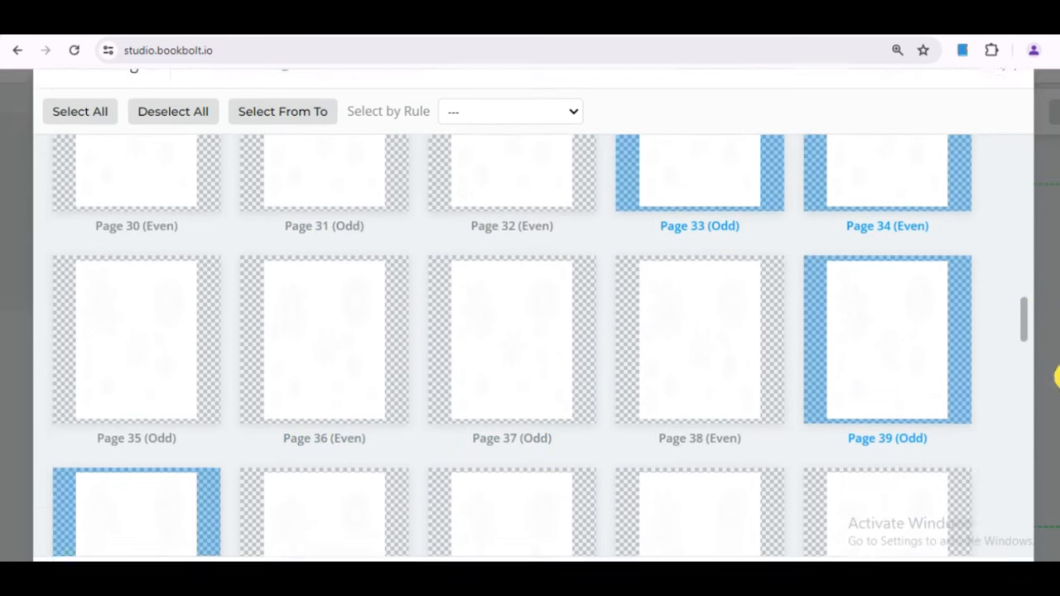
{"action": "left_click", "coordinate": [987, 517]}
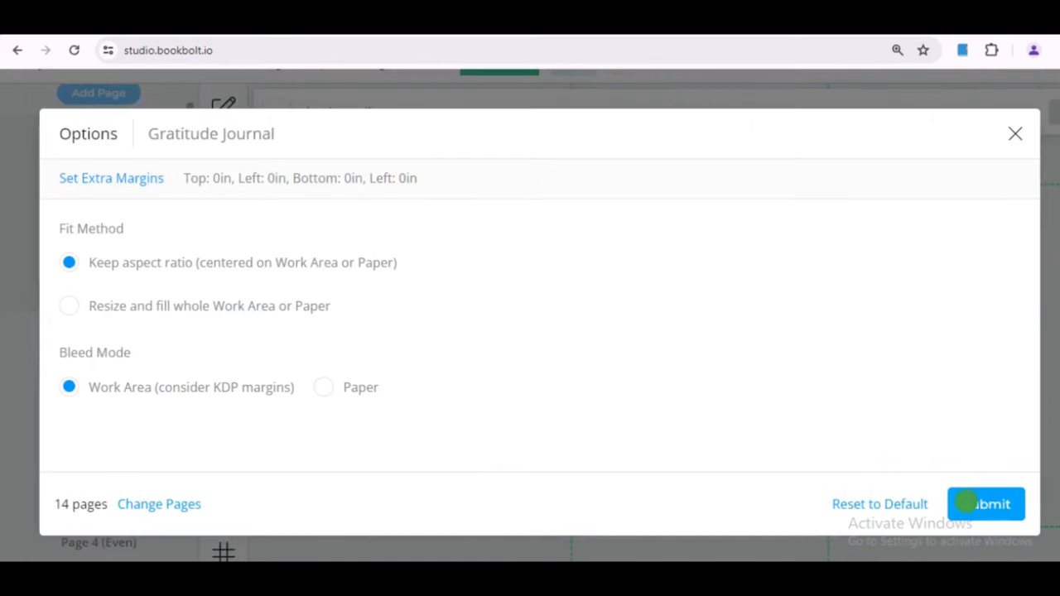
{"action": "left_click", "coordinate": [975, 502]}
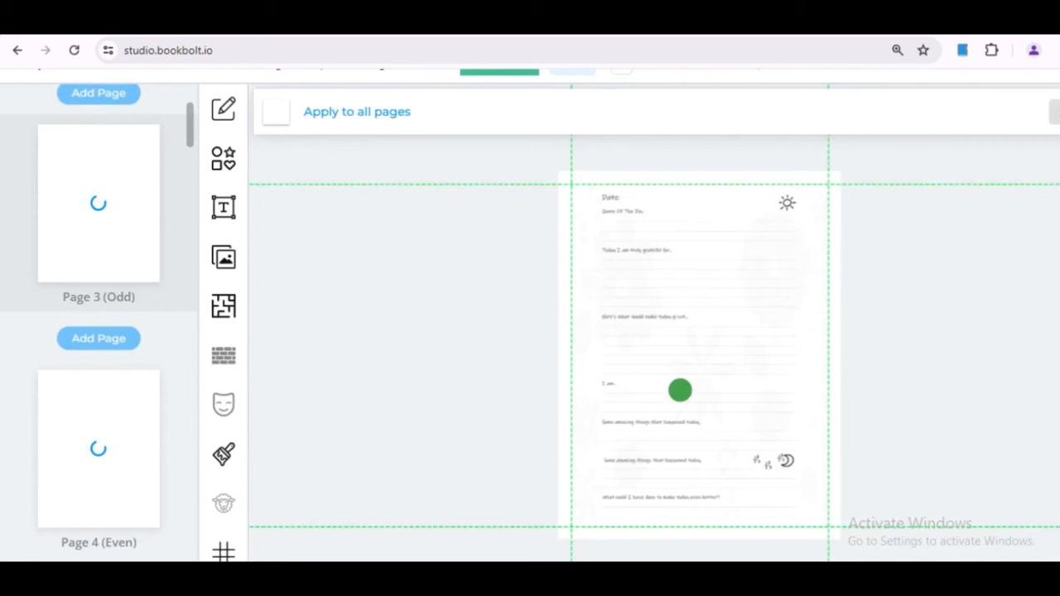
Choose the Wide Journal variant of the lined journal page from the interior templates library.
{"action": "left_click", "coordinate": [221, 304]}
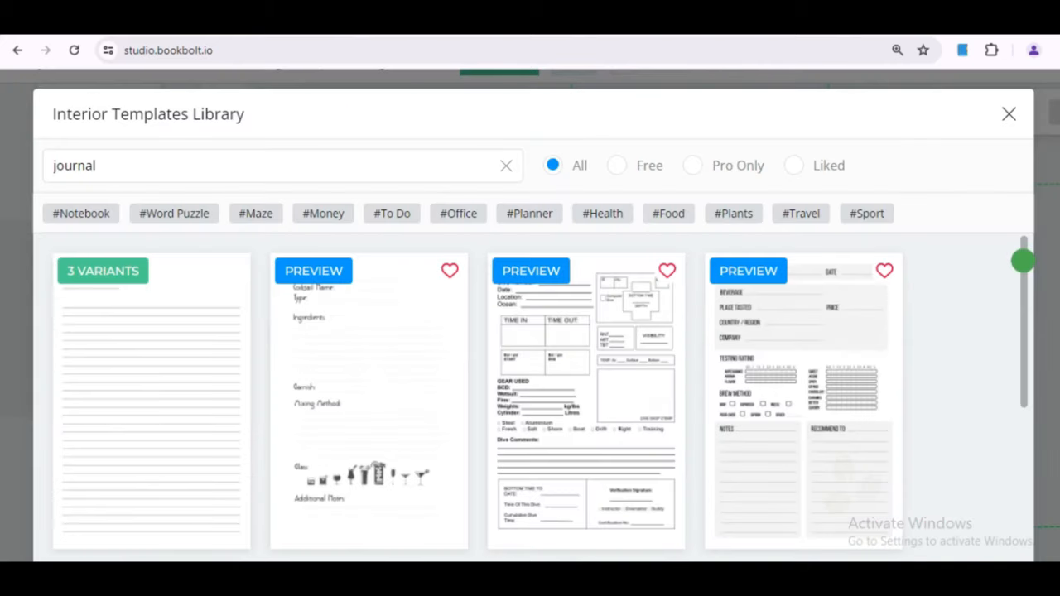
{"action": "mouse_move", "coordinate": [1023, 261]}
{"action": "left_mouse_down"}
{"action": "mouse_move", "coordinate": [1012, 303]}
{"action": "mouse_move", "coordinate": [1023, 252]}
{"action": "left_mouse_up"}
{"action": "left_click", "coordinate": [125, 369]}
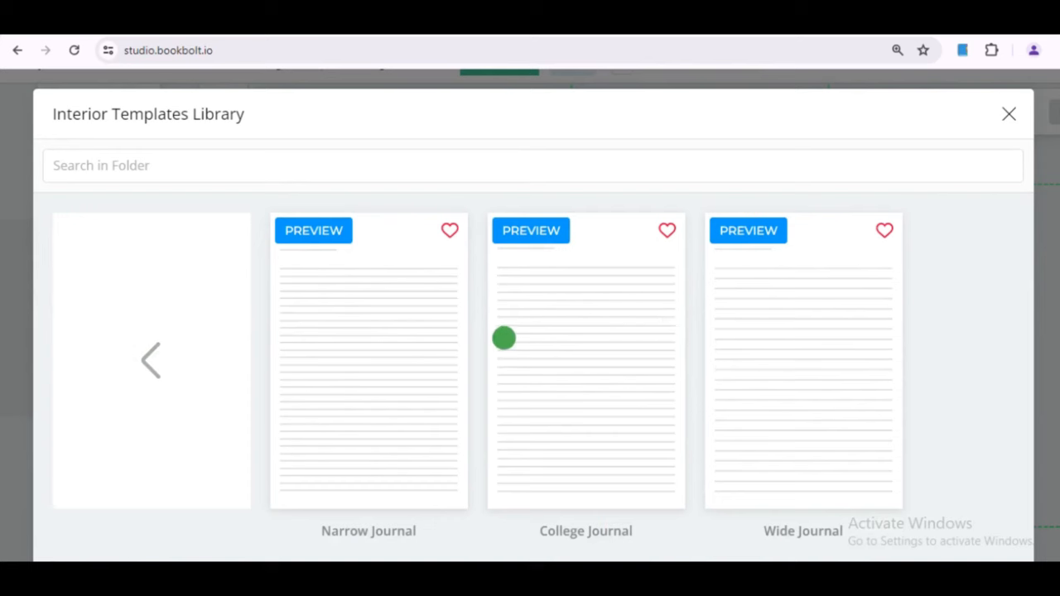
{"action": "left_click", "coordinate": [798, 383]}
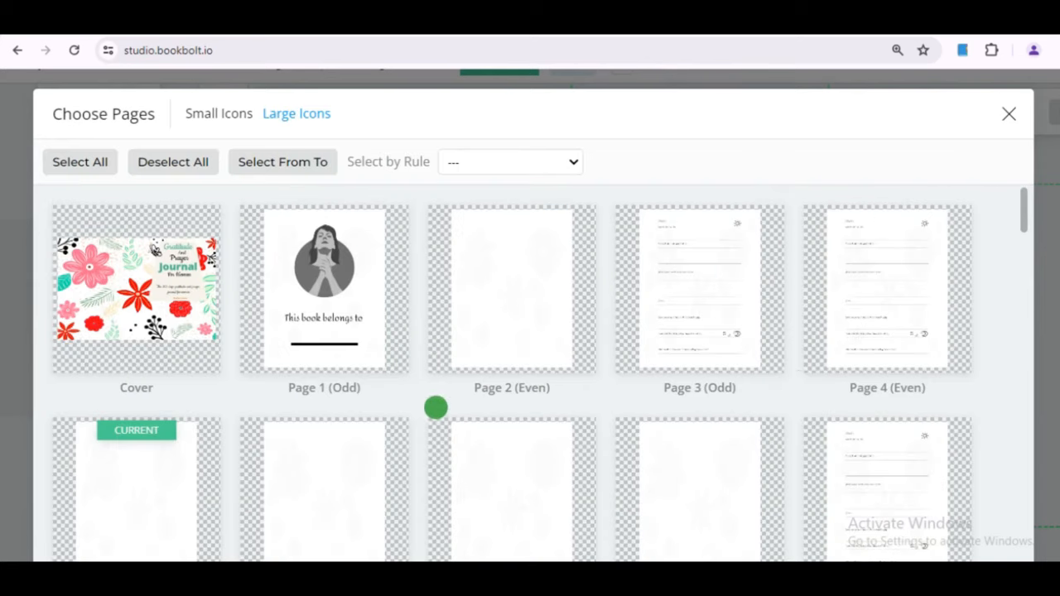
Mark spaced page pairs, including 5, 6, 41 and 42, and apply the Wide Journal template with its default 0.343 in line spacing.
{"action": "left_click", "coordinate": [159, 487]}
{"action": "left_click", "coordinate": [311, 487]}
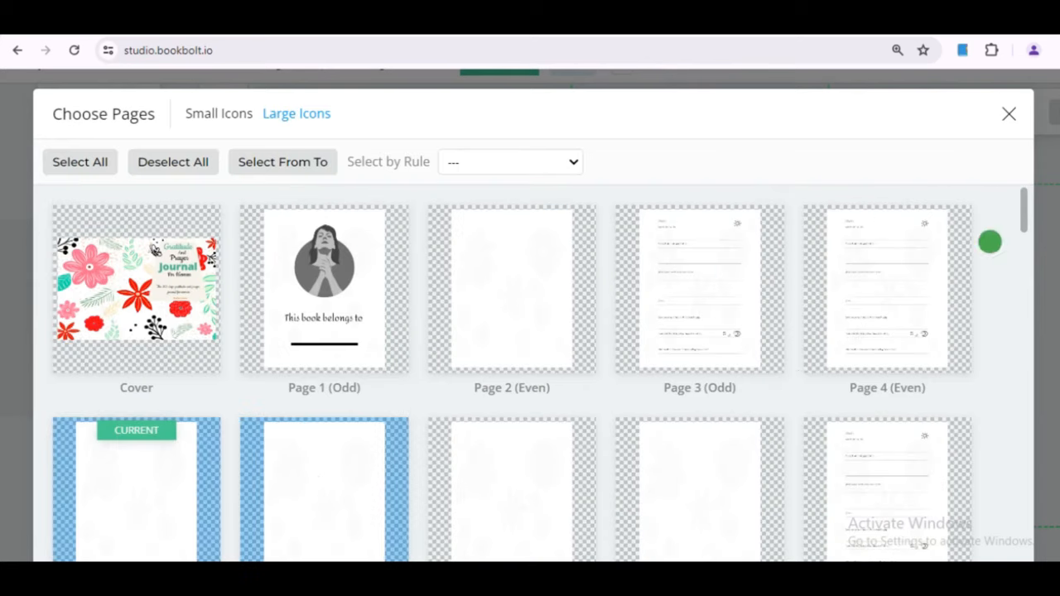
{"action": "left_click_drag", "start_coordinate": [1022, 208], "coordinate": [1024, 398]}
{"action": "left_click", "coordinate": [335, 449]}
{"action": "left_click", "coordinate": [495, 458]}
{"action": "left_click", "coordinate": [571, 398]}
{"action": "left_click", "coordinate": [694, 418]}
{"action": "scroll", "coordinate": [1058, 480], "scroll_direction": "down", "scroll_amount": 2}
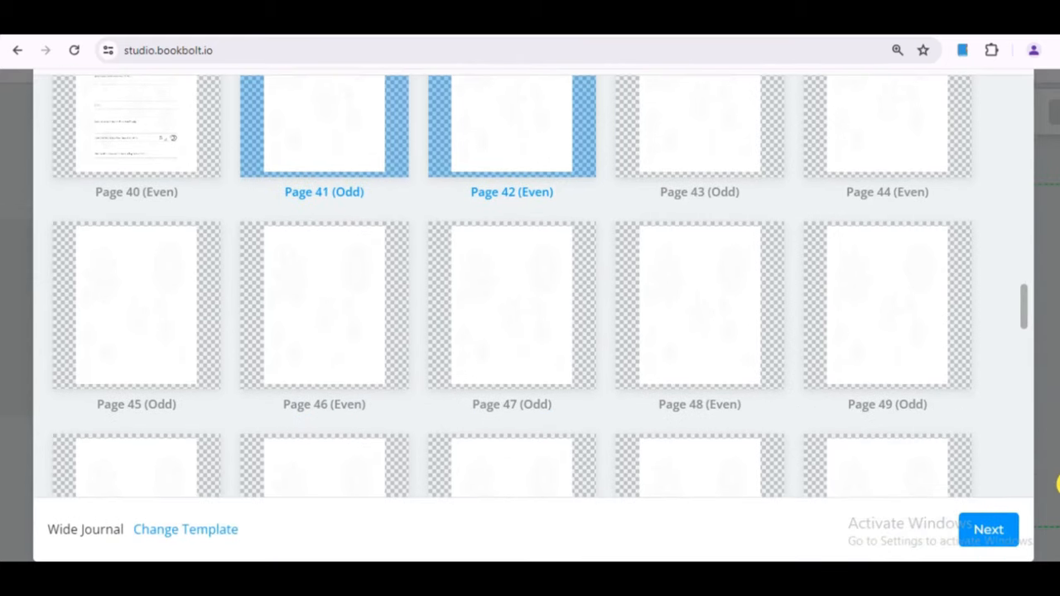
{"action": "left_click", "coordinate": [984, 525]}
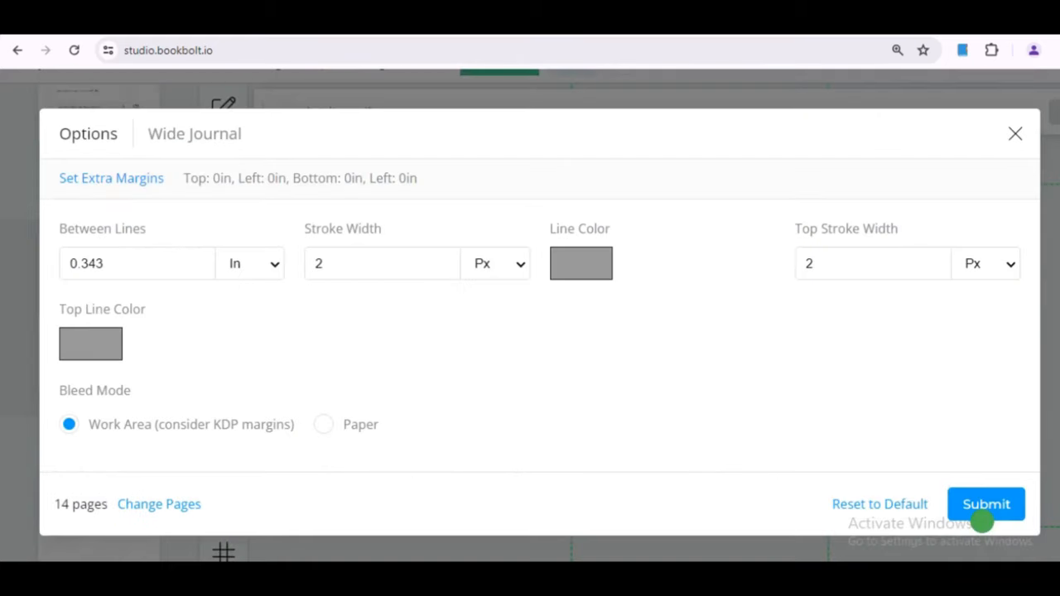
{"action": "left_click", "coordinate": [974, 498]}
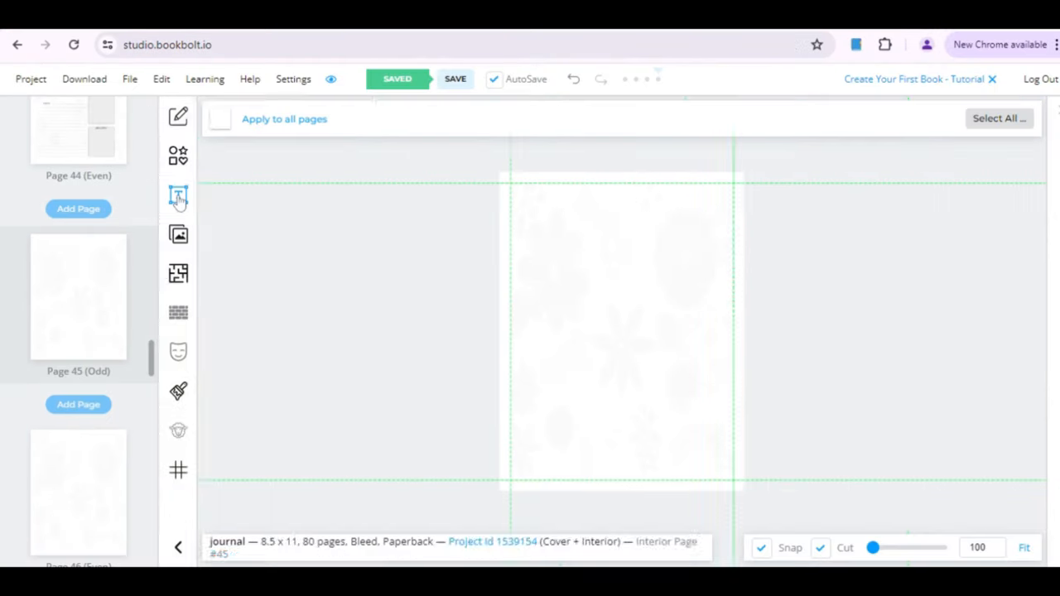
Add a heading text on page 45 and replace it with the "Love is patient, love is kind" verse from 1 Corinthians 13:4-5.
{"action": "left_click", "coordinate": [178, 195]}
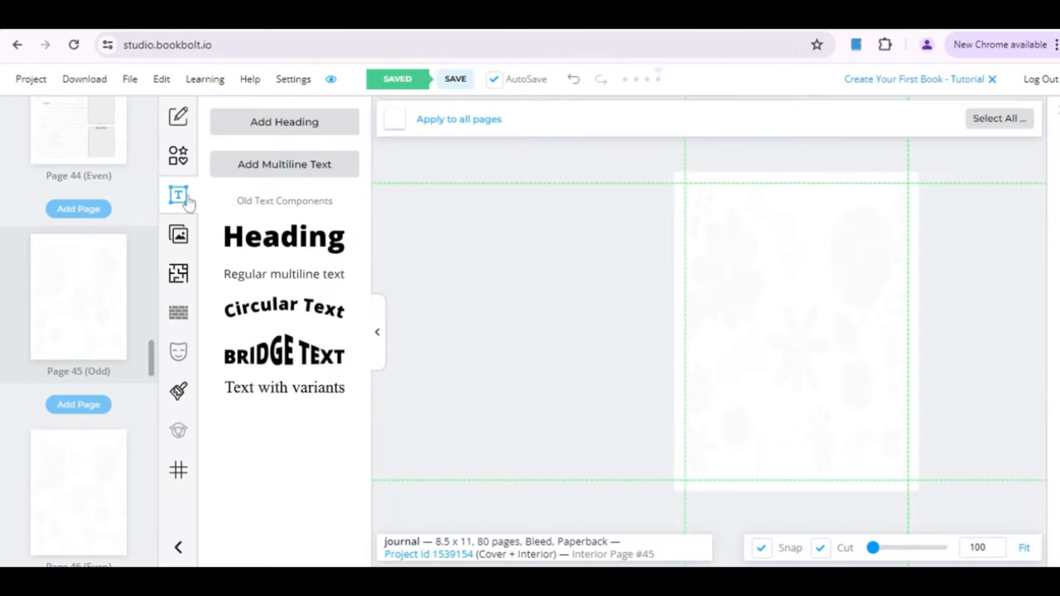
{"action": "left_click", "coordinate": [281, 240]}
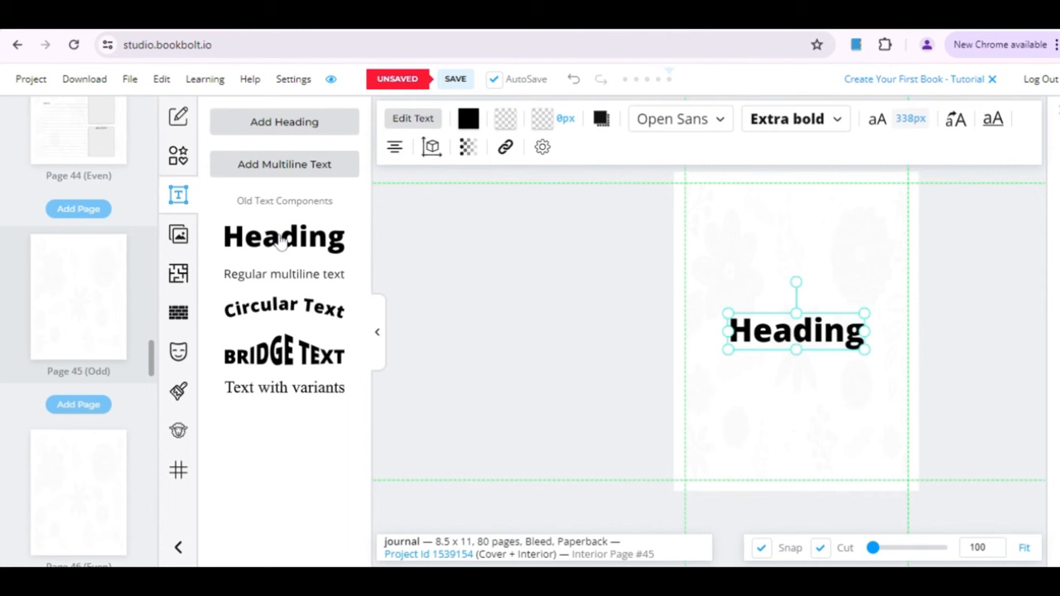
{"action": "double_click", "coordinate": [770, 331]}
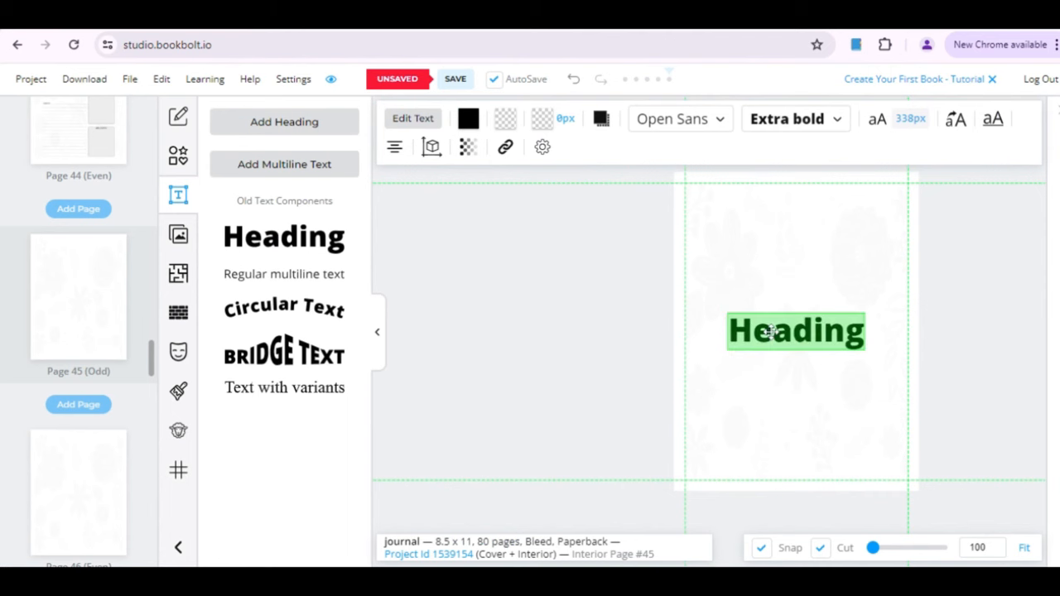
{"action": "key", "text": "ctrl+v"}
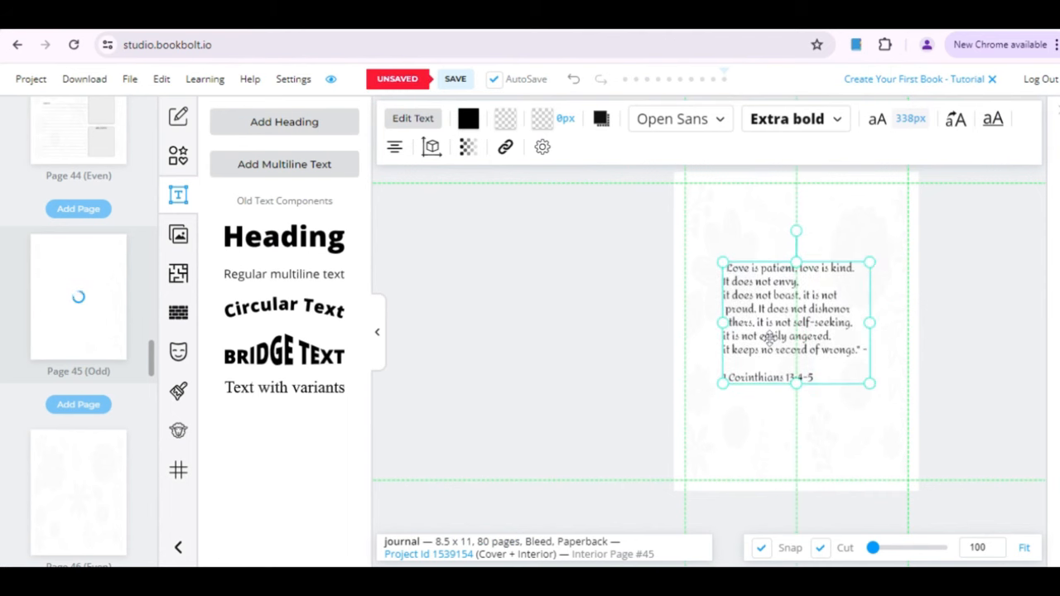
{"action": "left_click", "coordinate": [813, 423]}
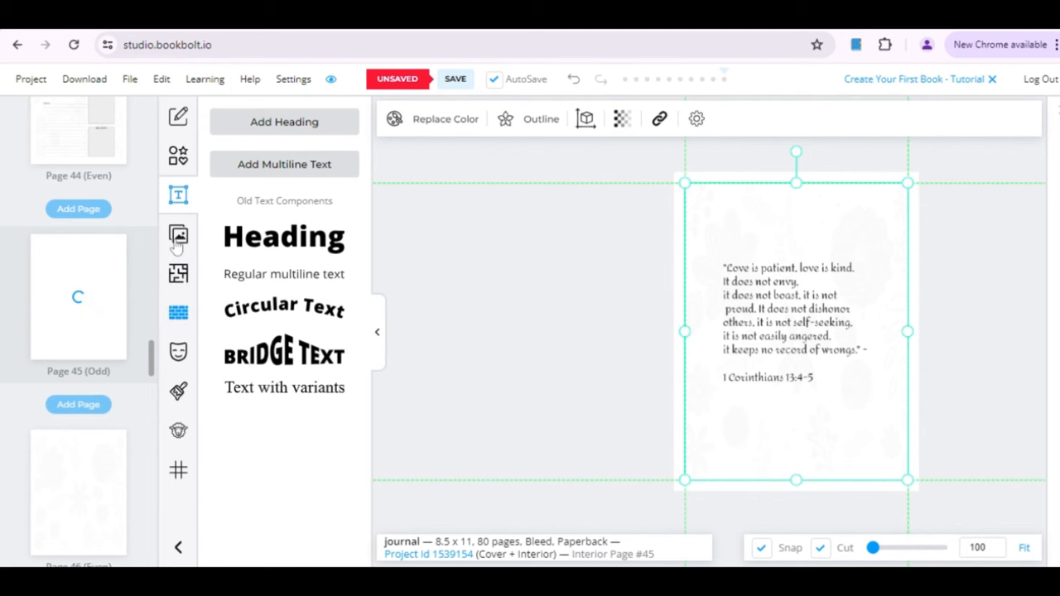
Insert a black bow shape on page 45, shrink it, and center it below the Bible verse.
{"action": "left_click", "coordinate": [179, 157]}
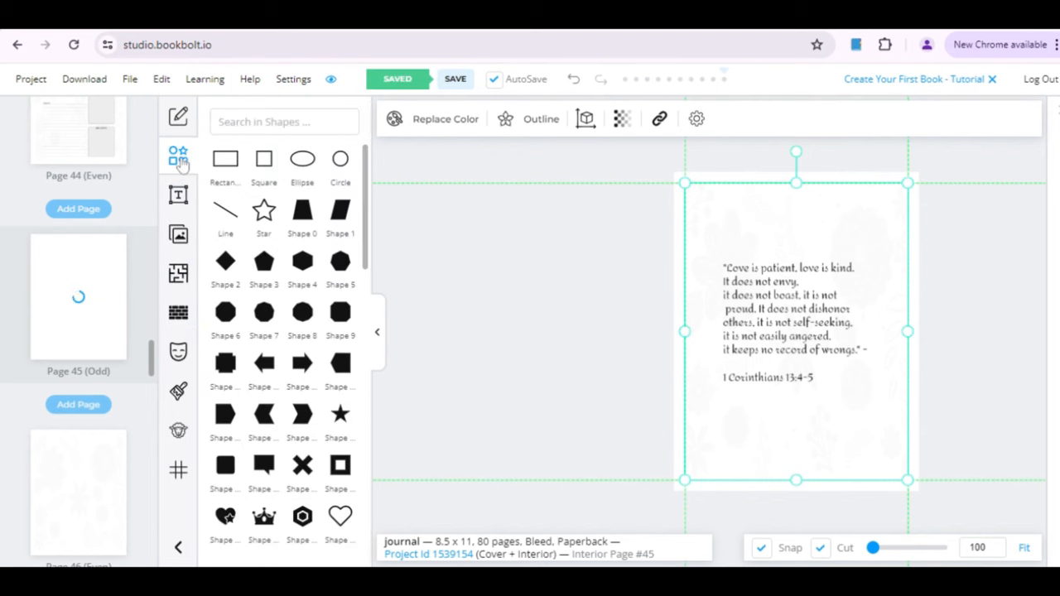
{"action": "scroll", "coordinate": [340, 416], "scroll_direction": "down", "scroll_amount": 3}
{"action": "left_click", "coordinate": [265, 460]}
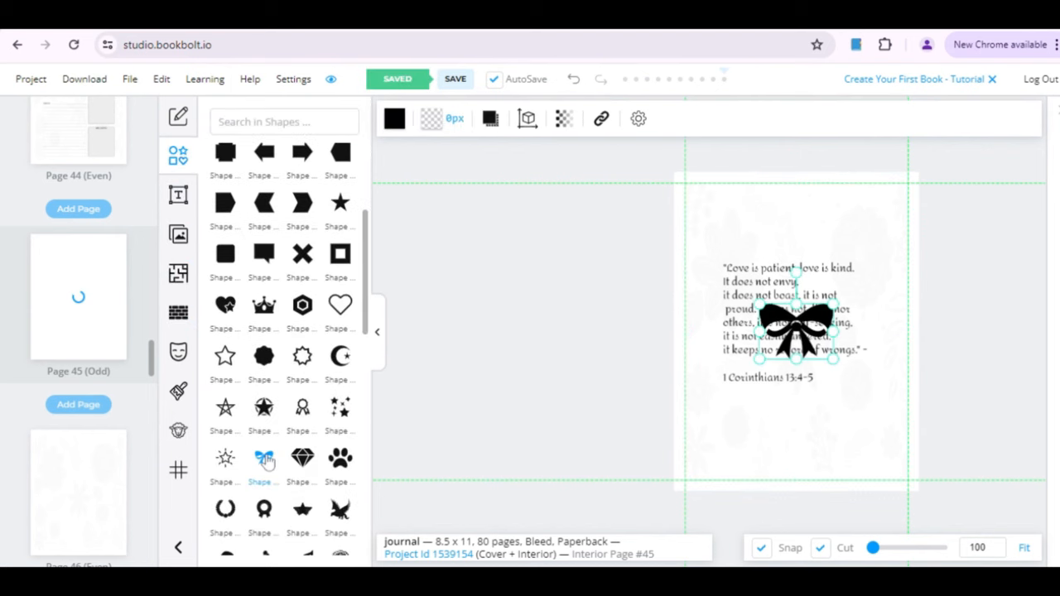
{"action": "left_click_drag", "start_coordinate": [795, 329], "coordinate": [789, 432]}
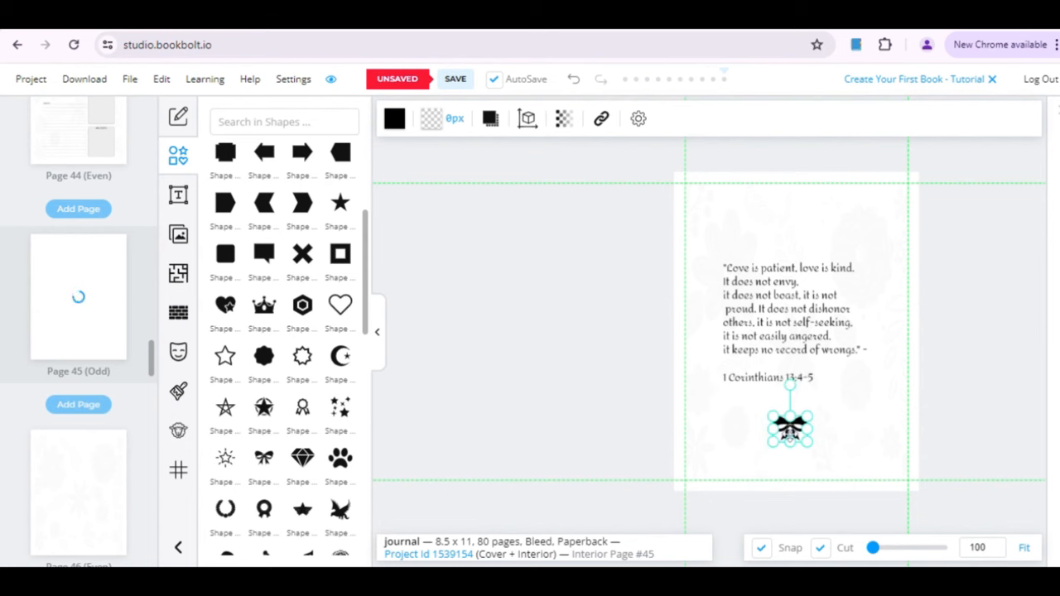
{"action": "left_click", "coordinate": [861, 420]}
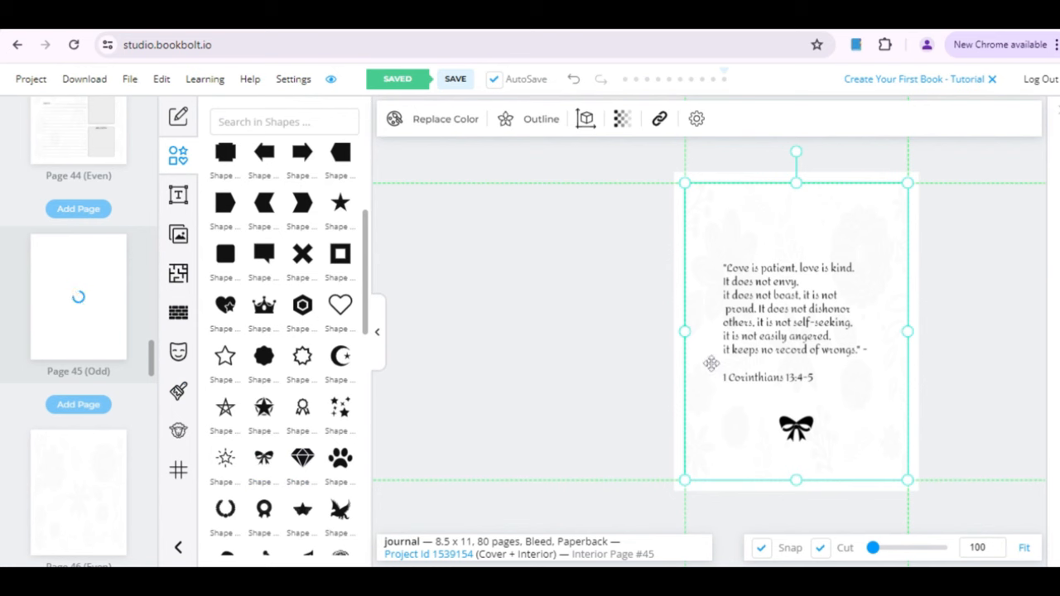
{"action": "left_click", "coordinate": [587, 354]}
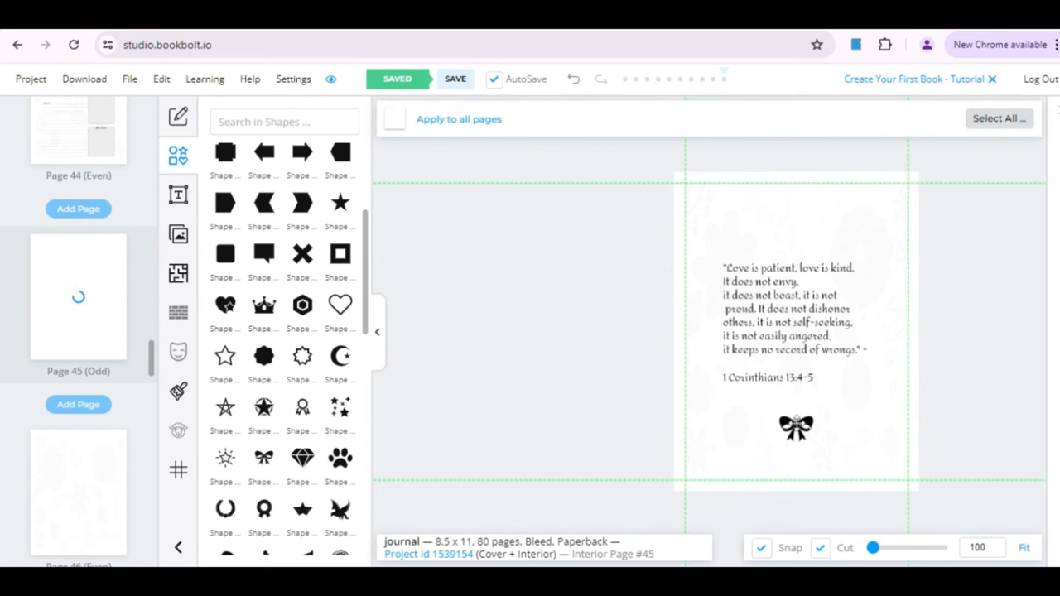
{"action": "left_click", "coordinate": [798, 431]}
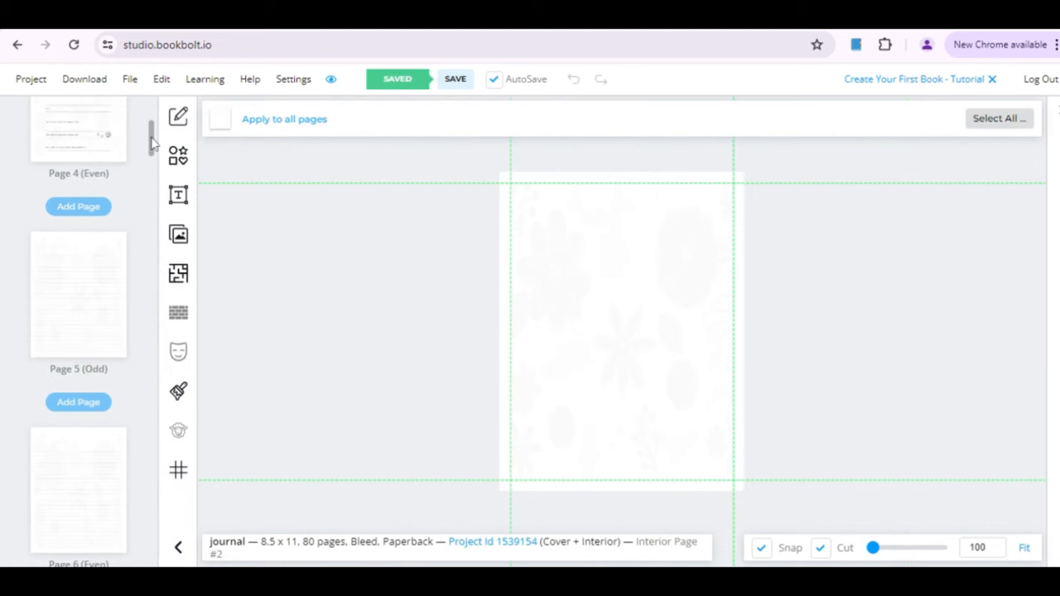
Download the current journal project in CMYK for printed books.
{"action": "left_click_drag", "start_coordinate": [152, 143], "coordinate": [154, 103]}
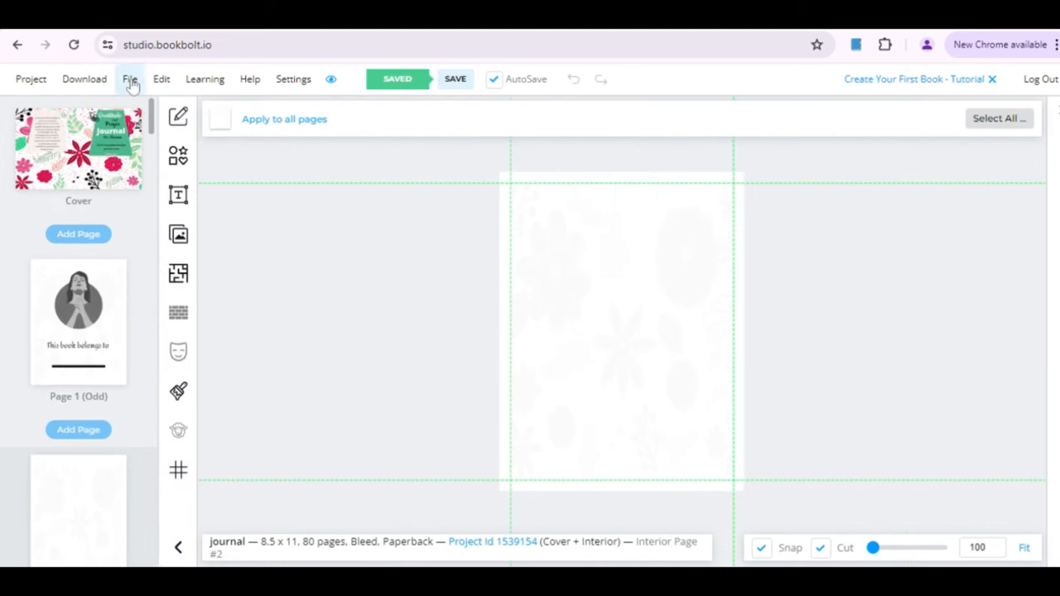
{"action": "left_click", "coordinate": [85, 80]}
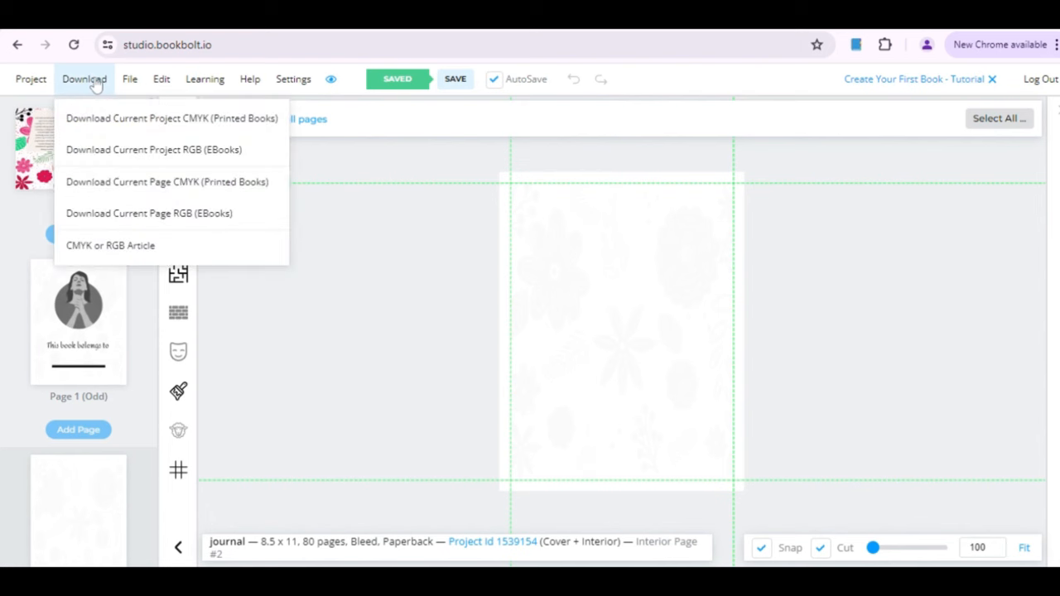
{"action": "left_click", "coordinate": [180, 121]}
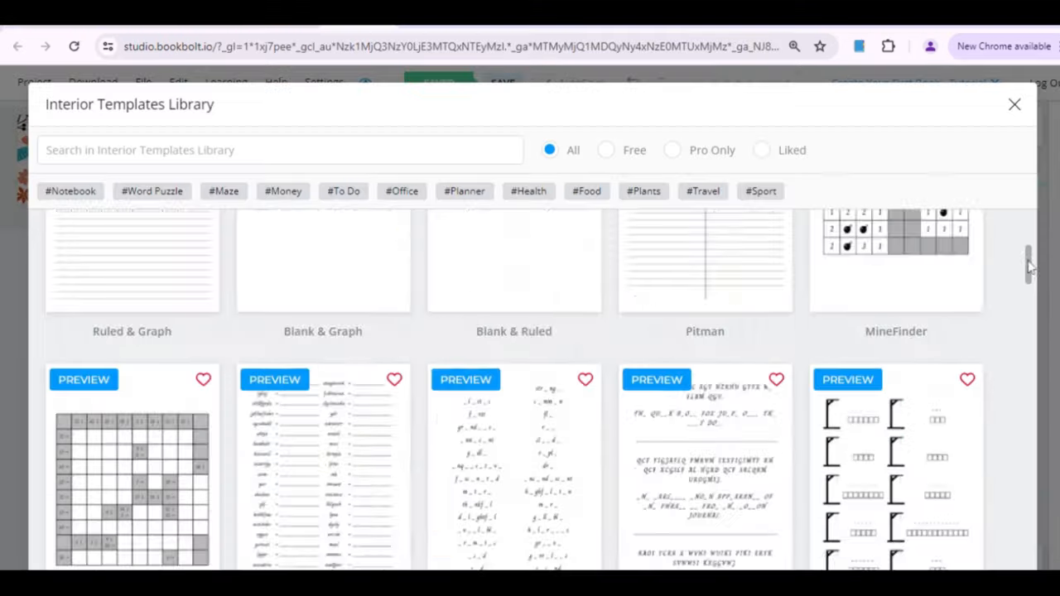
Browse the interior templates library and compare the Newbie and Pro monthly plans on the BookBolt pricing page.
{"action": "left_click_drag", "start_coordinate": [1031, 263], "coordinate": [1025, 402]}
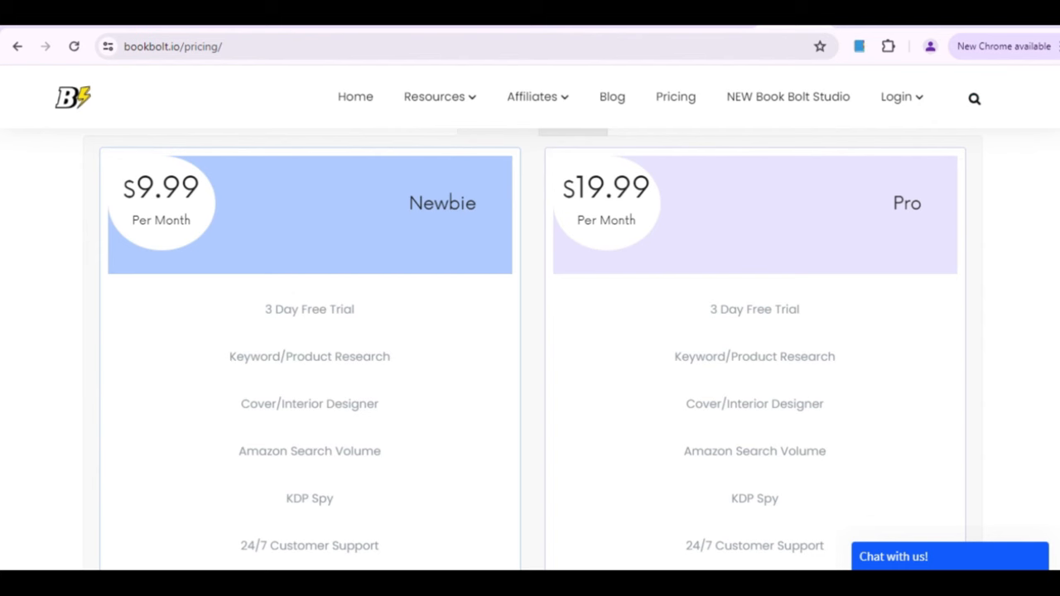
{"action": "scroll", "coordinate": [532, 348], "scroll_direction": "down", "scroll_amount": 1}
{"action": "scroll", "coordinate": [532, 348], "scroll_direction": "up", "scroll_amount": 2}
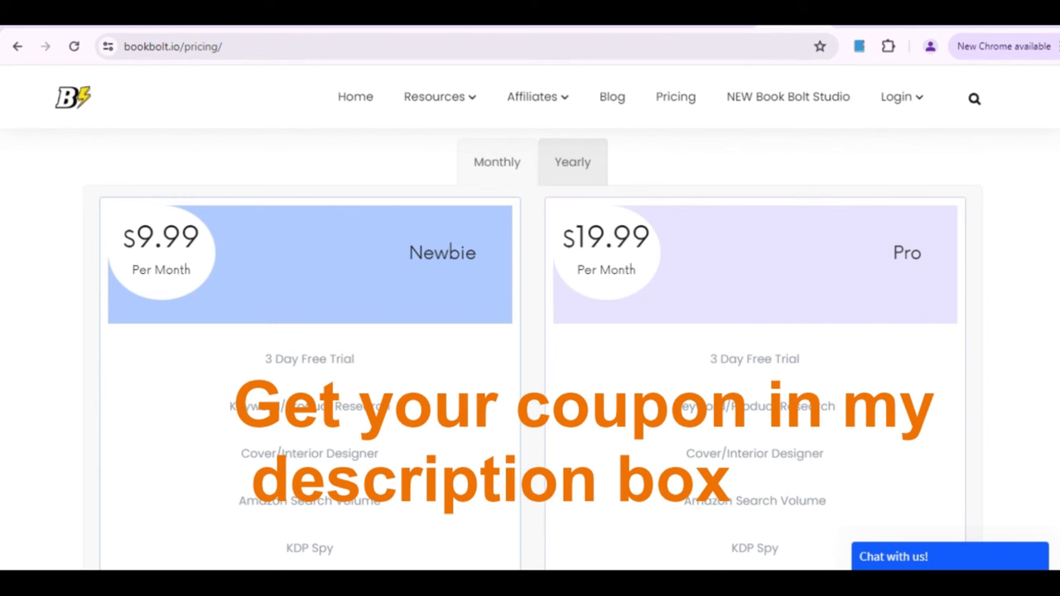
{"action": "scroll", "coordinate": [532, 348], "scroll_direction": "down", "scroll_amount": 3}
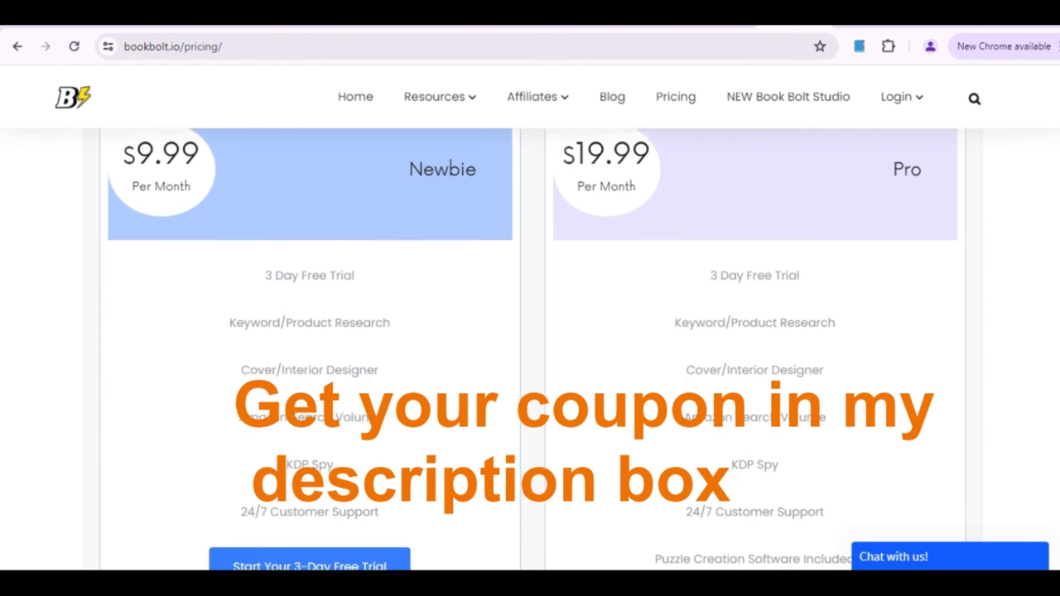
{"action": "scroll", "coordinate": [532, 348], "scroll_direction": "down", "scroll_amount": 1}
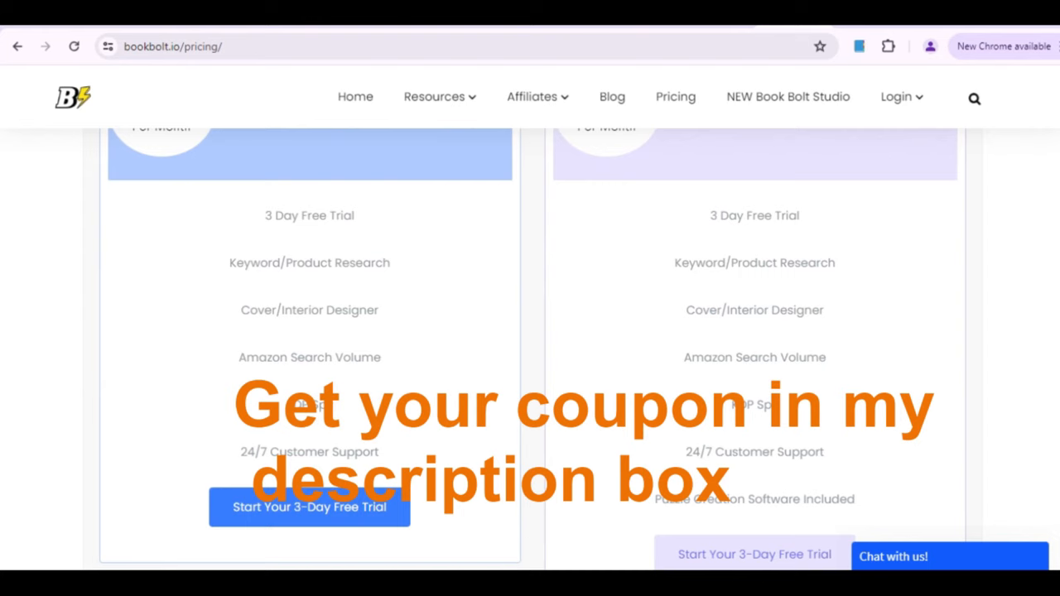
{"action": "scroll", "coordinate": [533, 348], "scroll_direction": "down", "scroll_amount": 1}
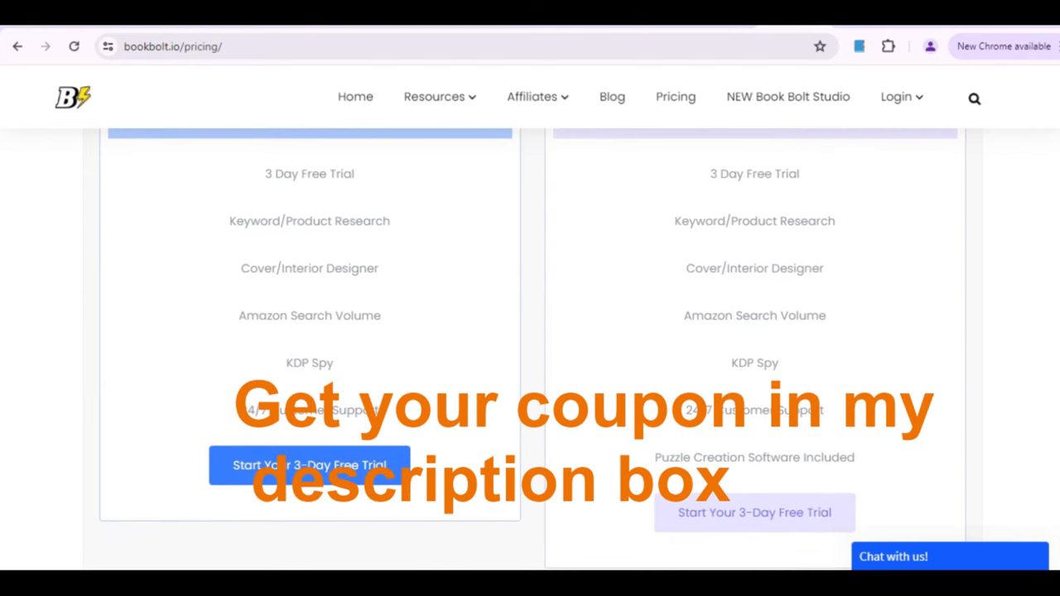
{"action": "scroll", "coordinate": [532, 348], "scroll_direction": "up", "scroll_amount": 6}
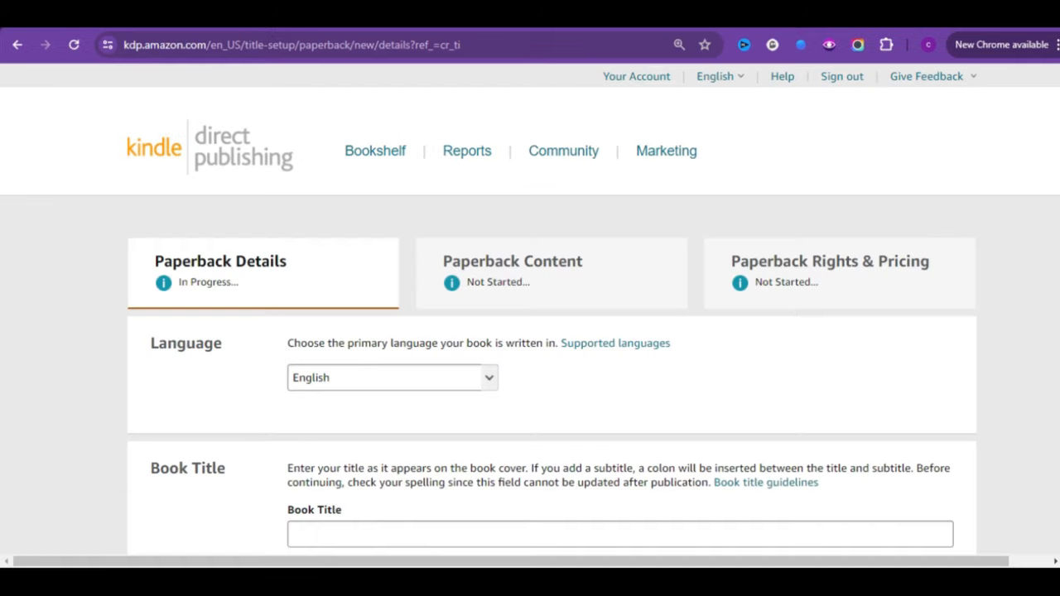
Review the Kindle Direct Publishing paperback details form, from language and book title through series, edition, author, contributors and description.
{"action": "scroll", "coordinate": [530, 307], "scroll_direction": "down", "scroll_amount": 2}
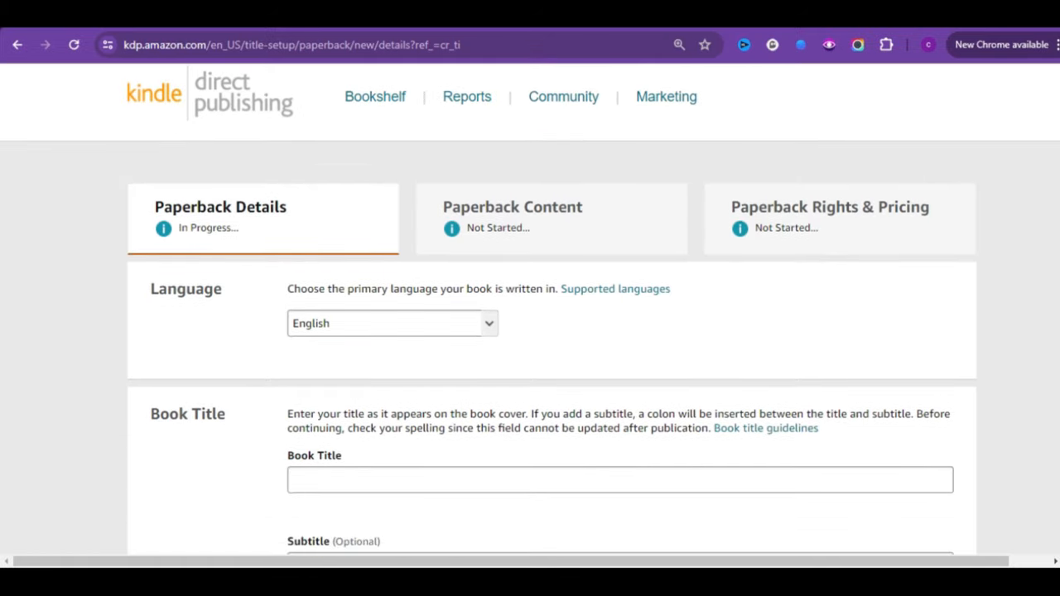
{"action": "scroll", "coordinate": [530, 306], "scroll_direction": "down", "scroll_amount": 1}
{"action": "scroll", "coordinate": [530, 310], "scroll_direction": "down", "scroll_amount": 3}
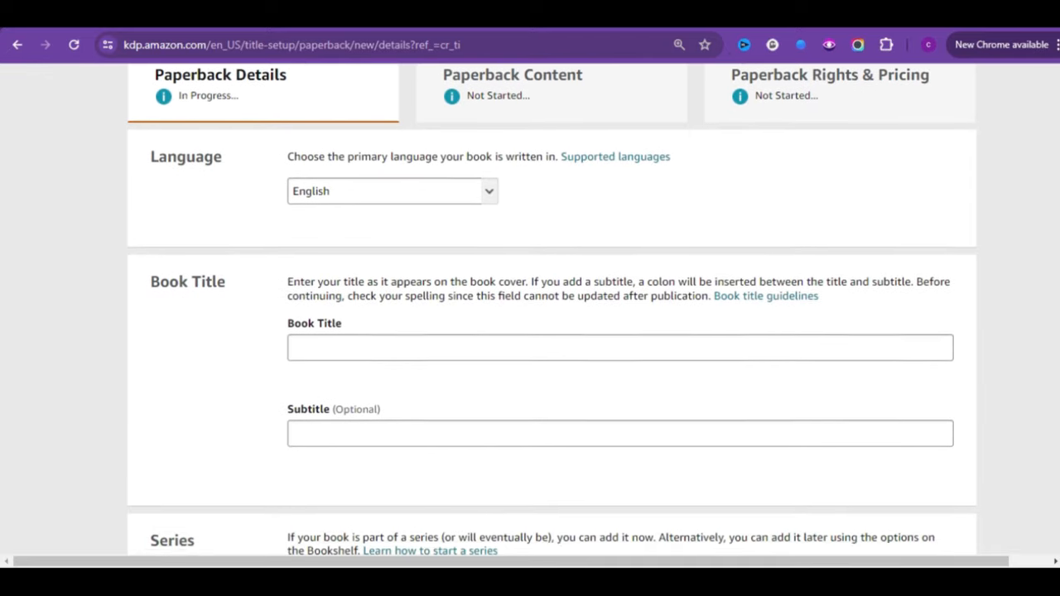
{"action": "scroll", "coordinate": [530, 310], "scroll_direction": "down", "scroll_amount": 4}
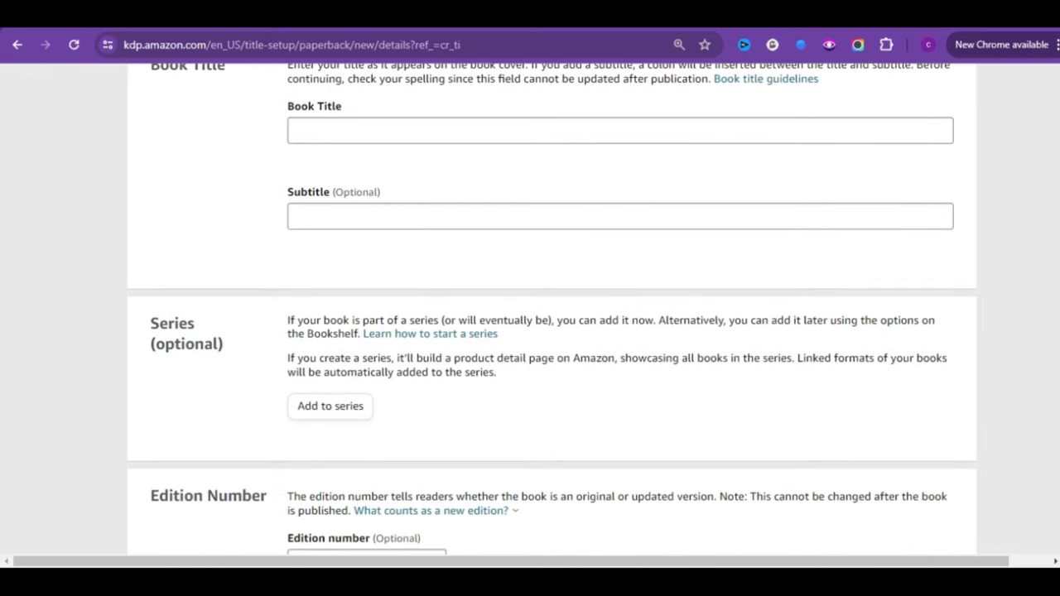
{"action": "scroll", "coordinate": [529, 310], "scroll_direction": "down", "scroll_amount": 3}
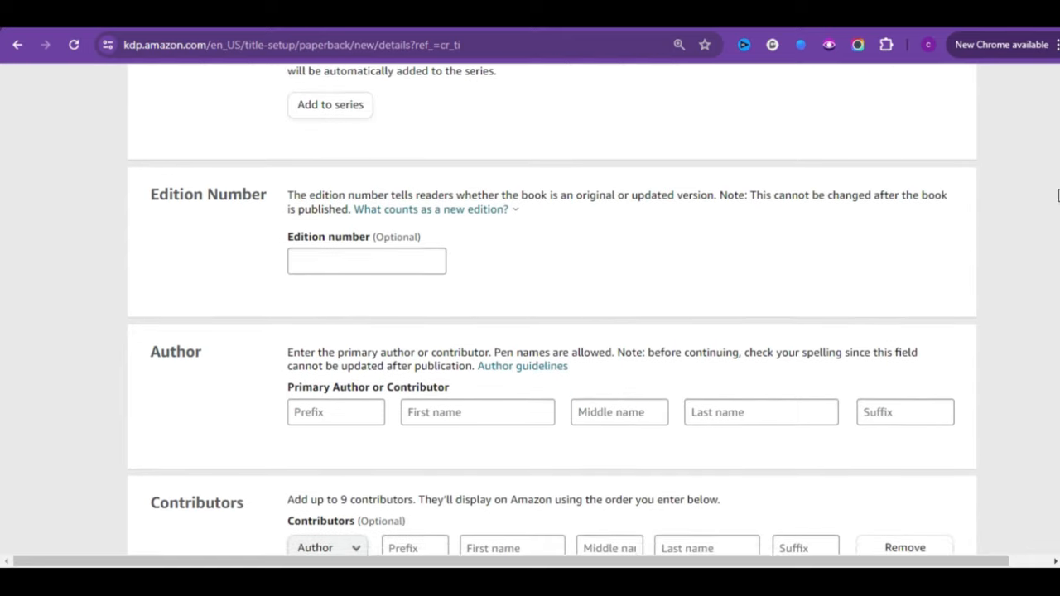
{"action": "scroll", "coordinate": [1055, 248], "scroll_direction": "down", "scroll_amount": 4}
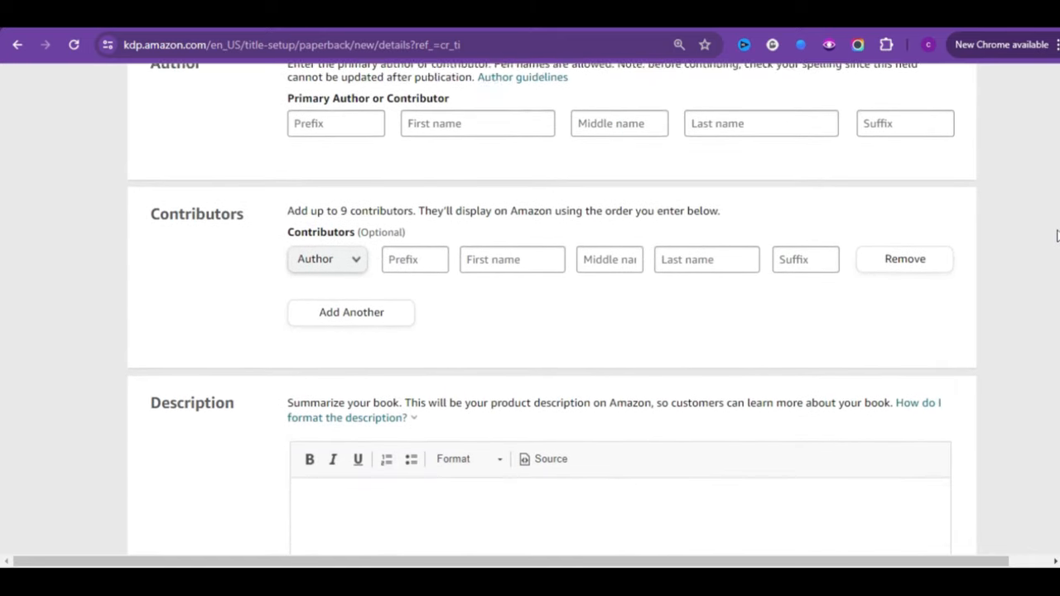
{"action": "scroll", "coordinate": [1053, 249], "scroll_direction": "up", "scroll_amount": 1}
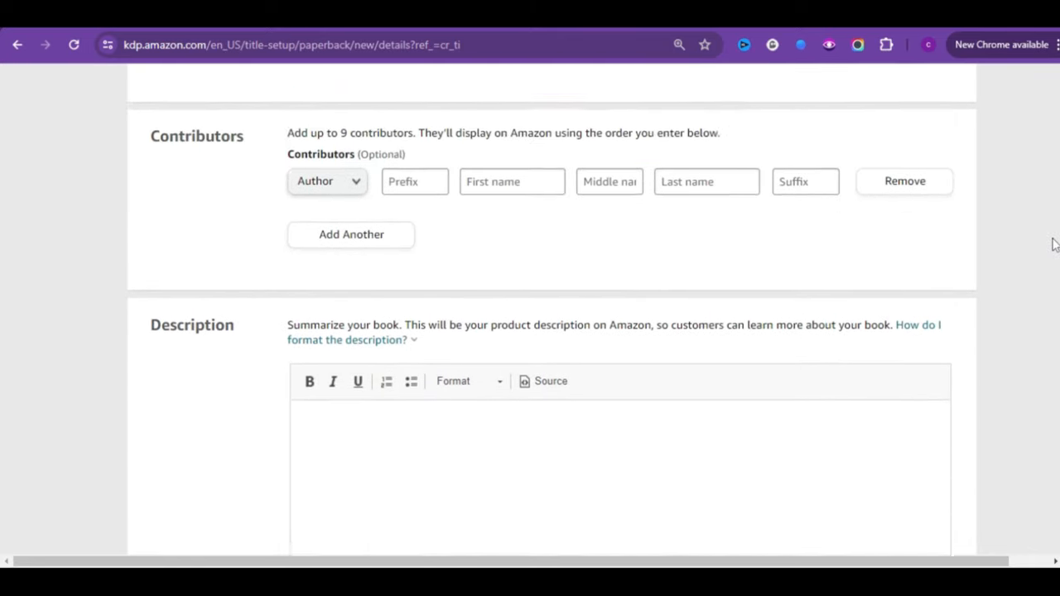
{"action": "scroll", "coordinate": [1053, 265], "scroll_direction": "down", "scroll_amount": 4}
{"action": "scroll", "coordinate": [1055, 284], "scroll_direction": "down", "scroll_amount": 4}
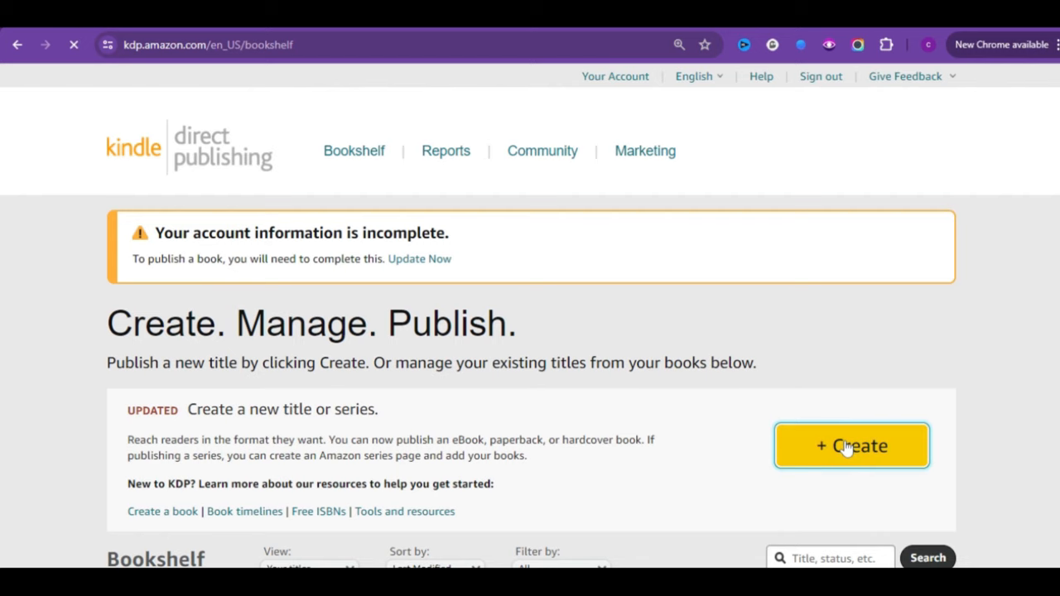
Create a new paperback title from the Kindle Direct Publishing bookshelf.
{"action": "left_click", "coordinate": [846, 447]}
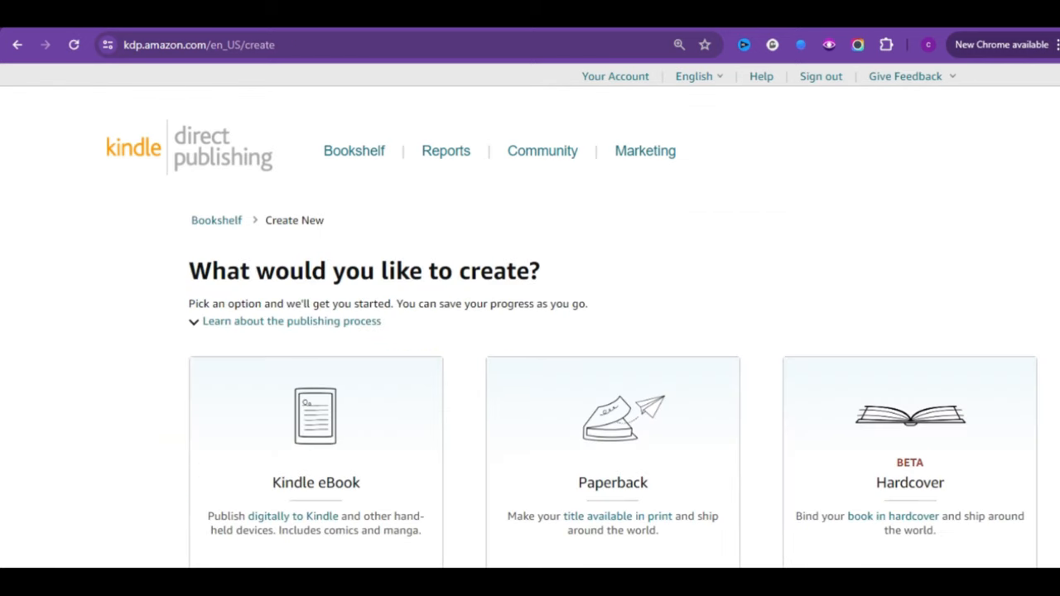
{"action": "scroll", "coordinate": [616, 406], "scroll_direction": "down", "scroll_amount": 1}
{"action": "left_click", "coordinate": [575, 484]}
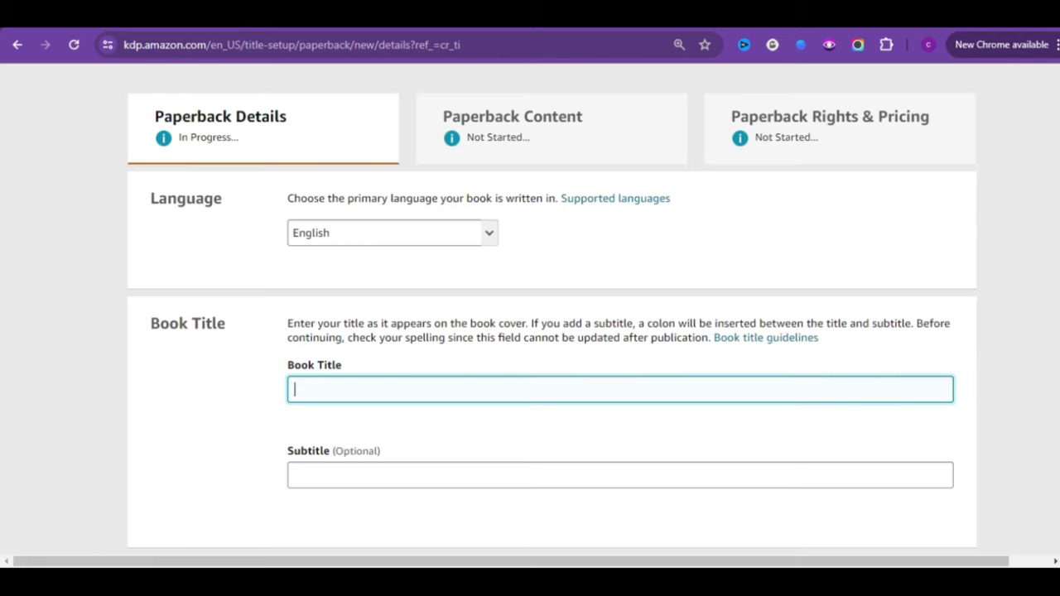
Enter the book title "Gratitude and Prayer Journal For Women" and the subtitle "The 365 days gratitude and prayer journal for women".
{"action": "type", "text": "Gratitude and Prayer"}
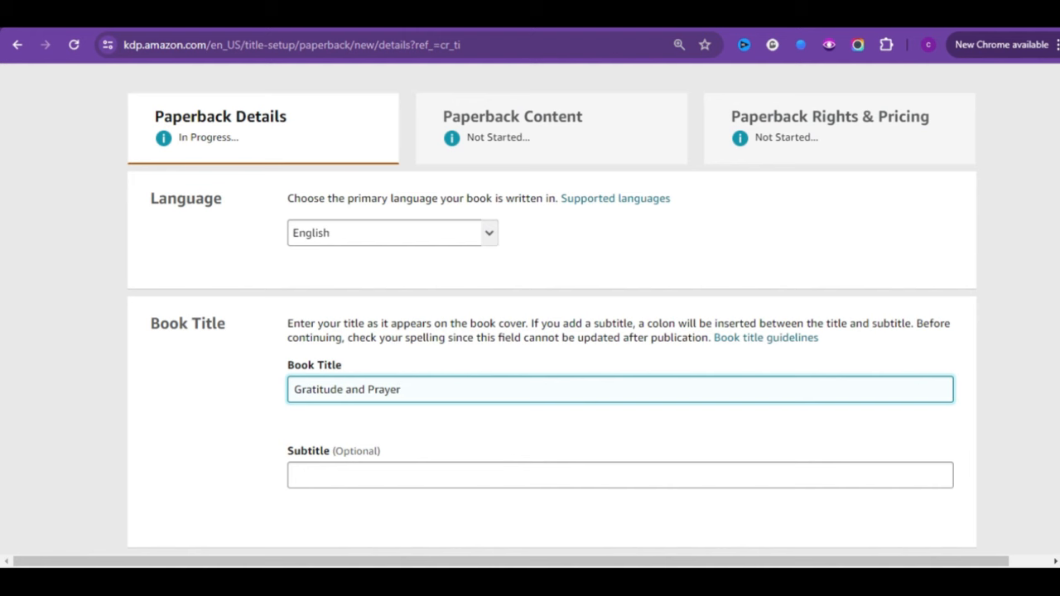
{"action": "type", "text": " Journal For Womemn"}
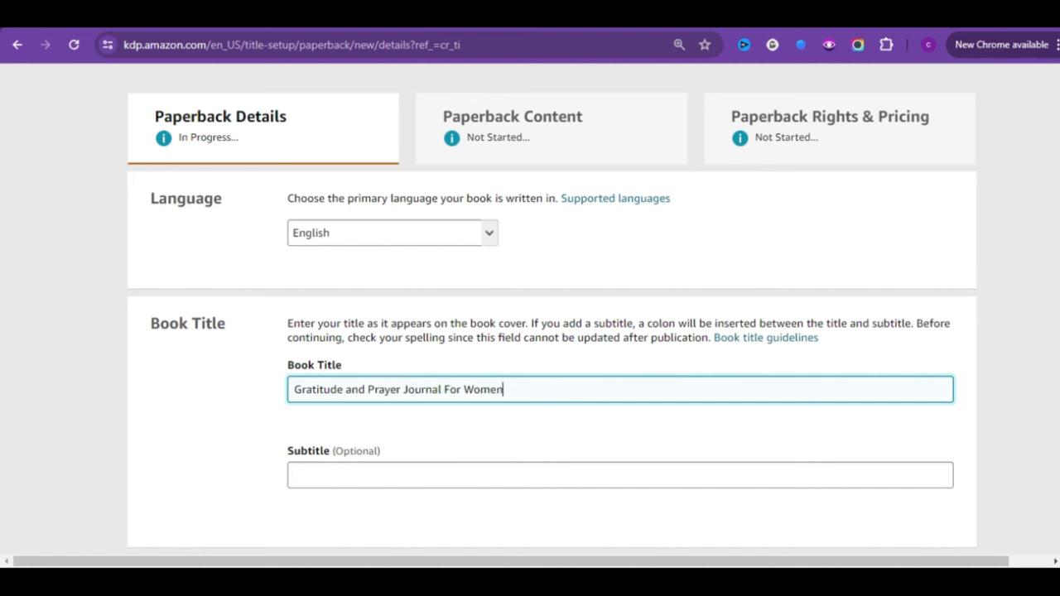
{"action": "left_click", "coordinate": [575, 497]}
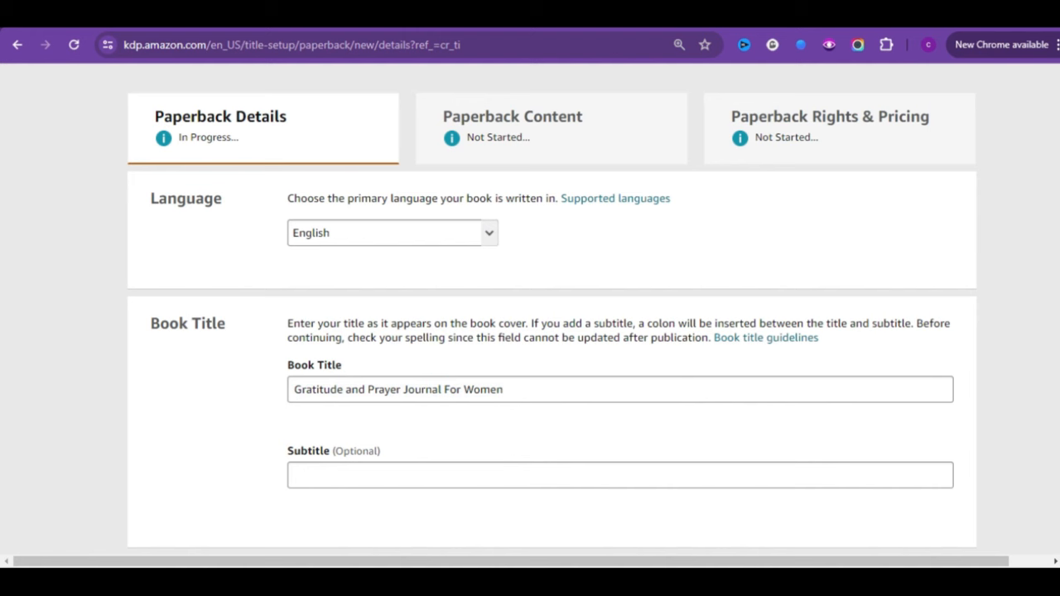
{"action": "left_click", "coordinate": [502, 389]}
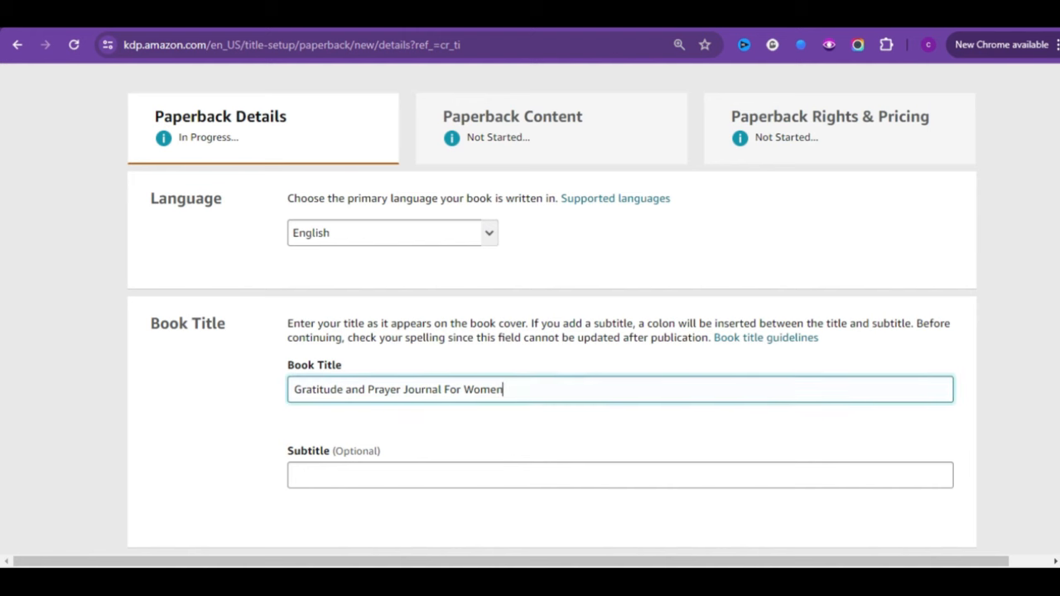
{"action": "left_click", "coordinate": [403, 475]}
{"action": "type", "text": "The 365 days gratitude and prayer journal for women"}
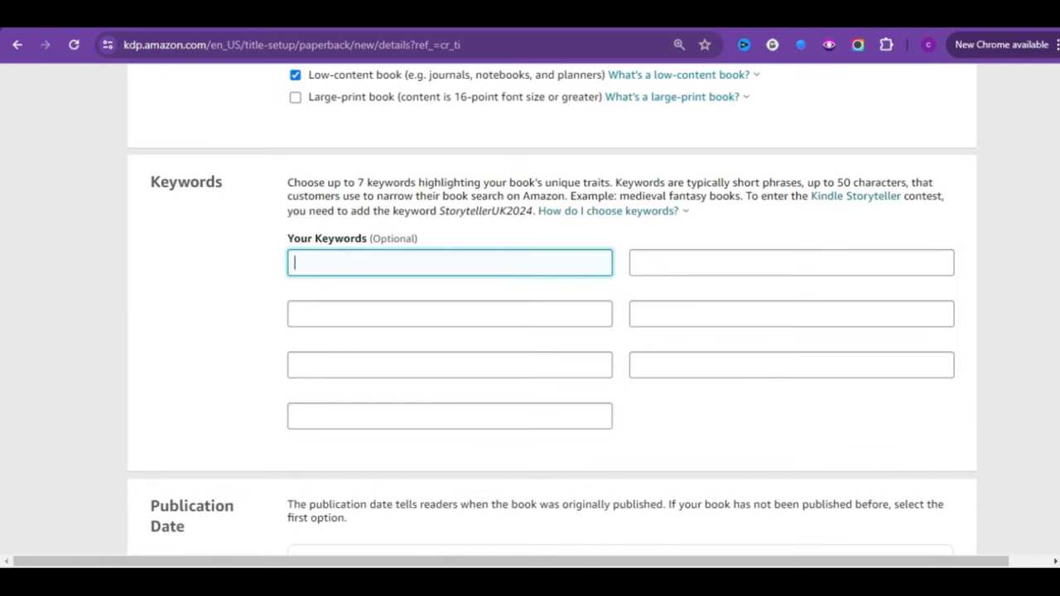
Enter the keywords "2024 Prayer Journal", "5min gratitude and prayer journal", "365 days prayer journal" and "2024 prayer journal for women".
{"action": "type", "text": "2024 Prayer Journal"}
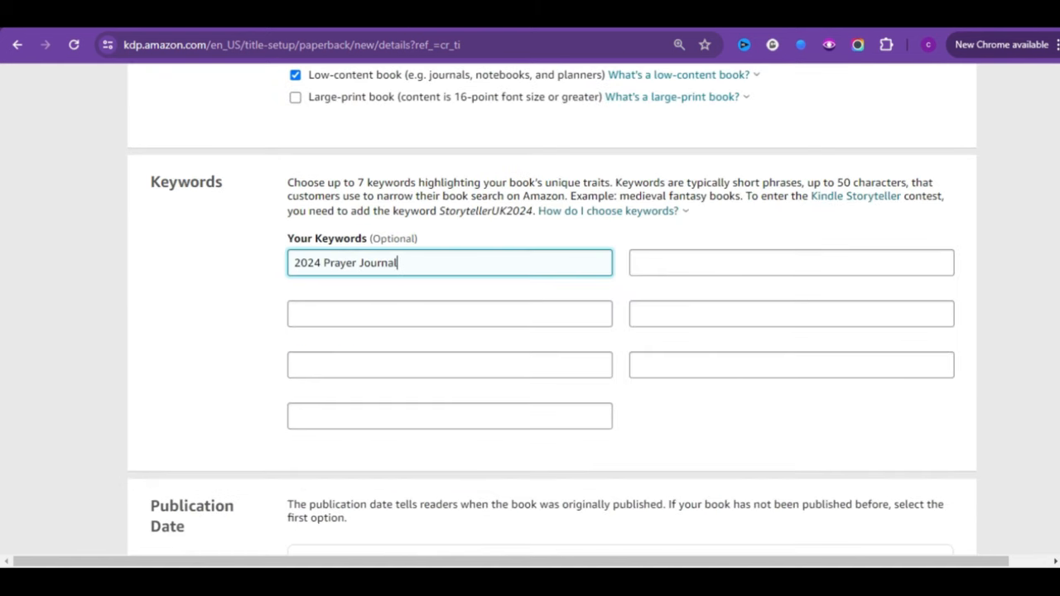
{"action": "left_click", "coordinate": [448, 314]}
{"action": "type", "text": "5min gratitude journal"}
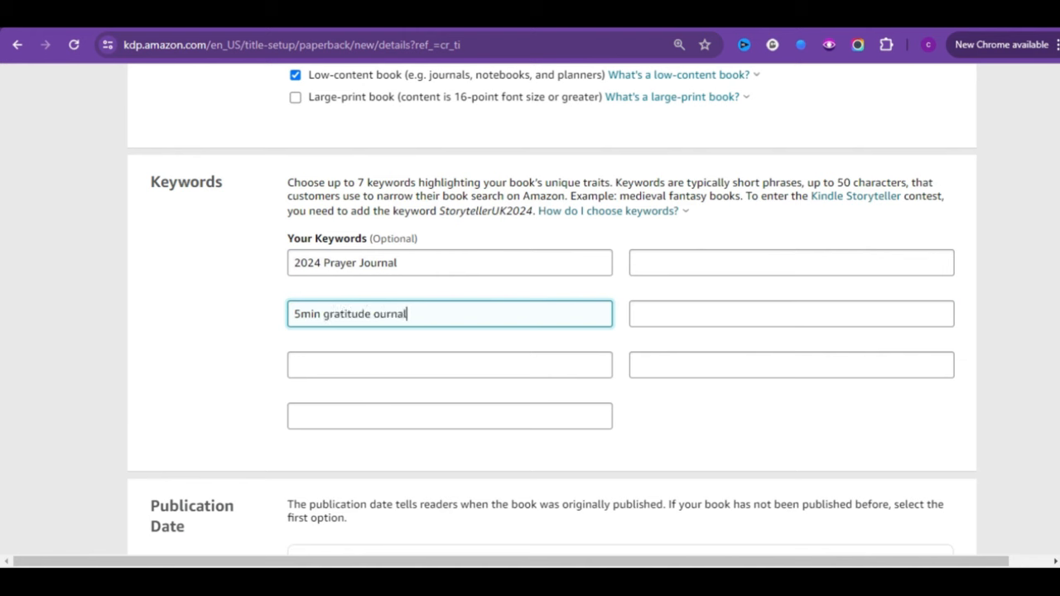
{"action": "key", "text": "BackSpace"}
{"action": "key", "text": "BackSpace"}
{"action": "key", "text": "BackSpace"}
{"action": "key", "text": "BackSpace"}
{"action": "key", "text": "BackSpace"}
{"action": "key", "text": "BackSpace"}
{"action": "key", "text": "BackSpace"}
{"action": "type", "text": "journal"}
{"action": "left_click", "coordinate": [295, 364]}
{"action": "type", "text": "365 days prayer journ"}
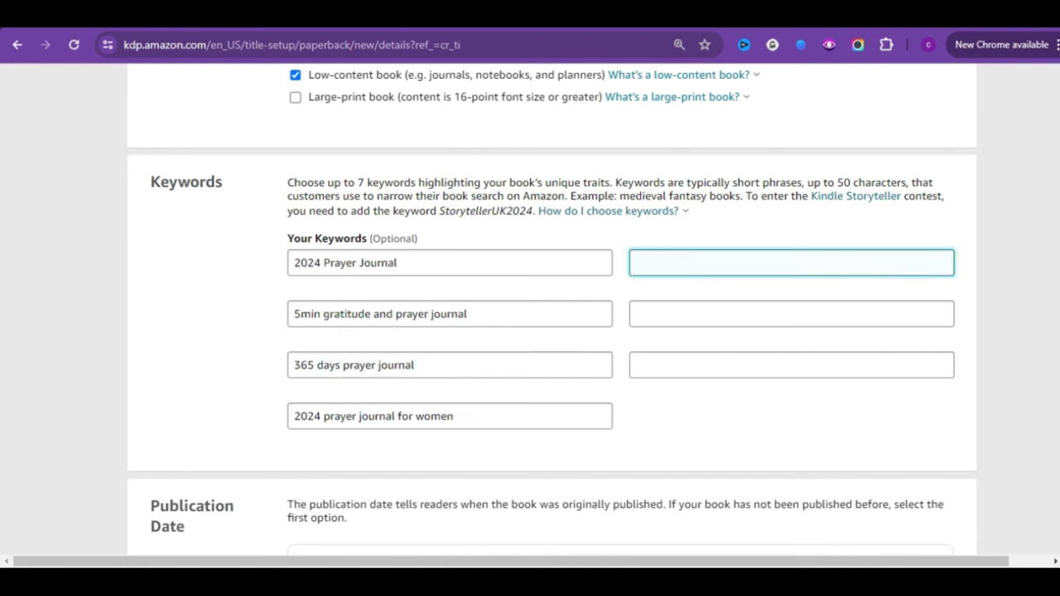
Fill the remaining keywords with "gratitude and prayer journal for women", "2024 gratitude journal for women" and "365 days gratitude journal".
{"action": "type", "text": "gratitude and prayer journal for women"}
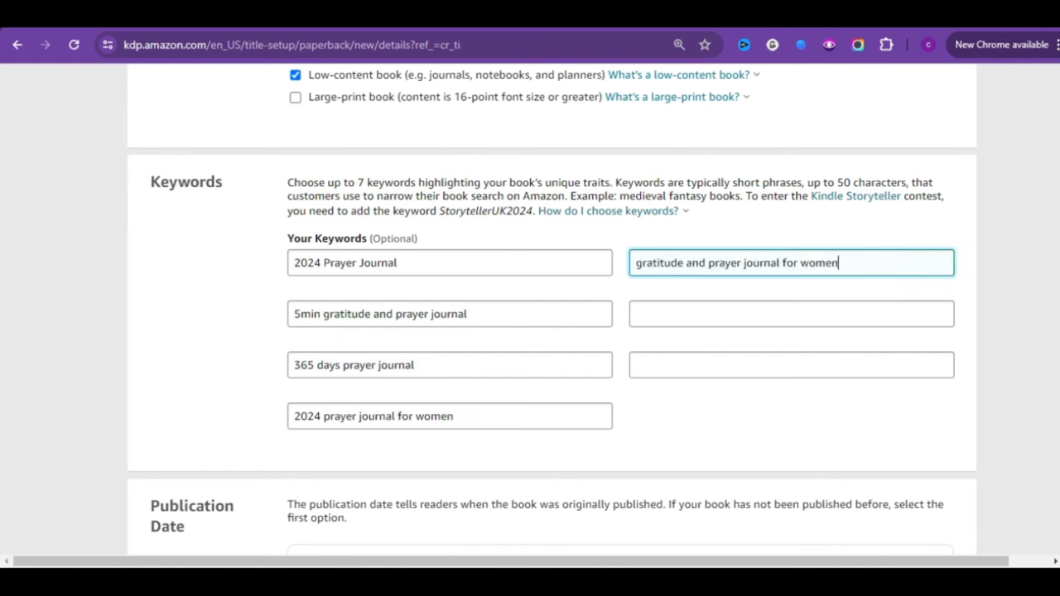
{"action": "left_click", "coordinate": [636, 314]}
{"action": "type", "text": "2024 grat"}
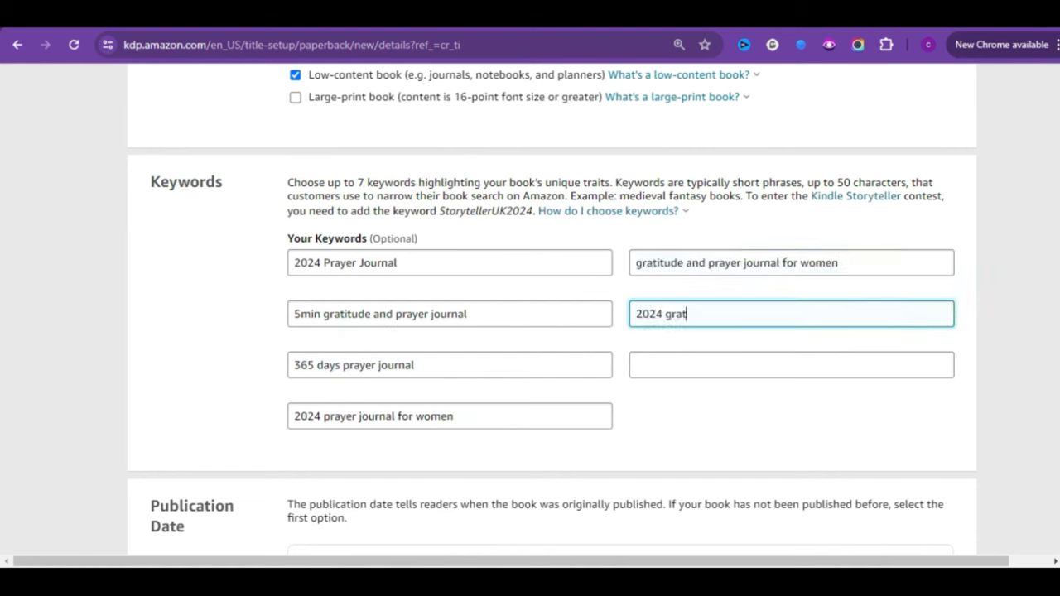
{"action": "type", "text": "itude journal for wo"}
{"action": "key", "text": "BackSpace"}
{"action": "key", "text": "BackSpace"}
{"action": "type", "text": "or women"}
{"action": "left_click", "coordinate": [665, 364]}
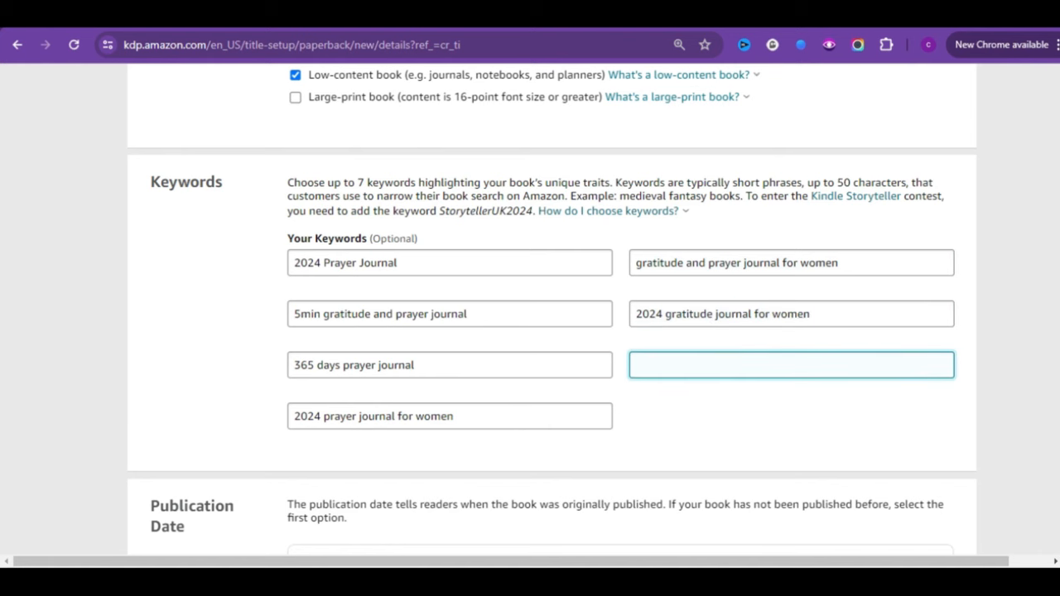
{"action": "type", "text": "365 days gratitude journal"}
Open the category selection for the paperback, and switch to BookBolt's KDP Categories research tool.
{"action": "scroll", "coordinate": [374, 353], "scroll_direction": "up", "scroll_amount": 4}
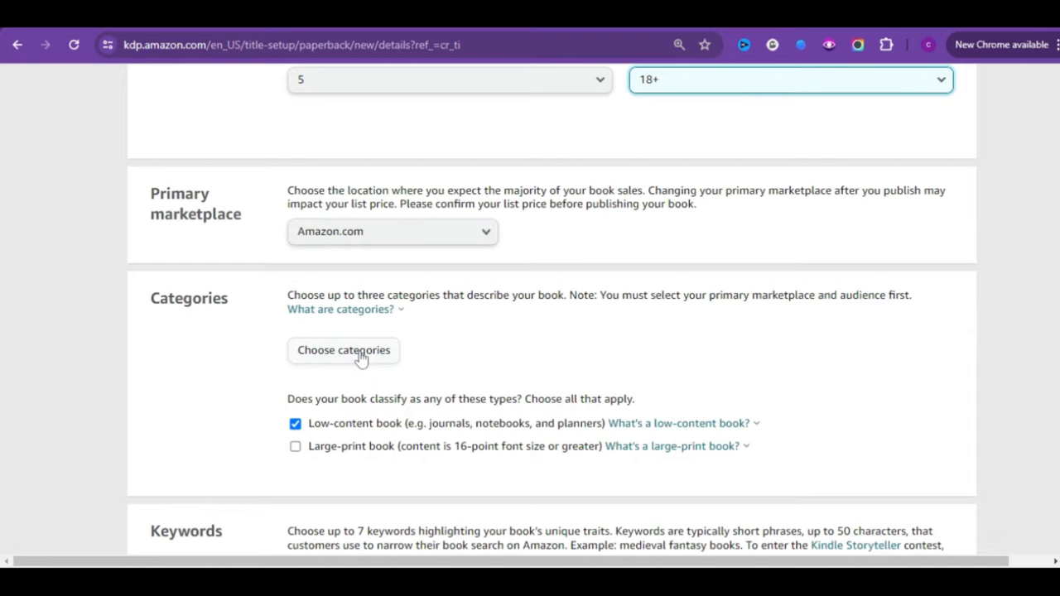
{"action": "left_click", "coordinate": [361, 356]}
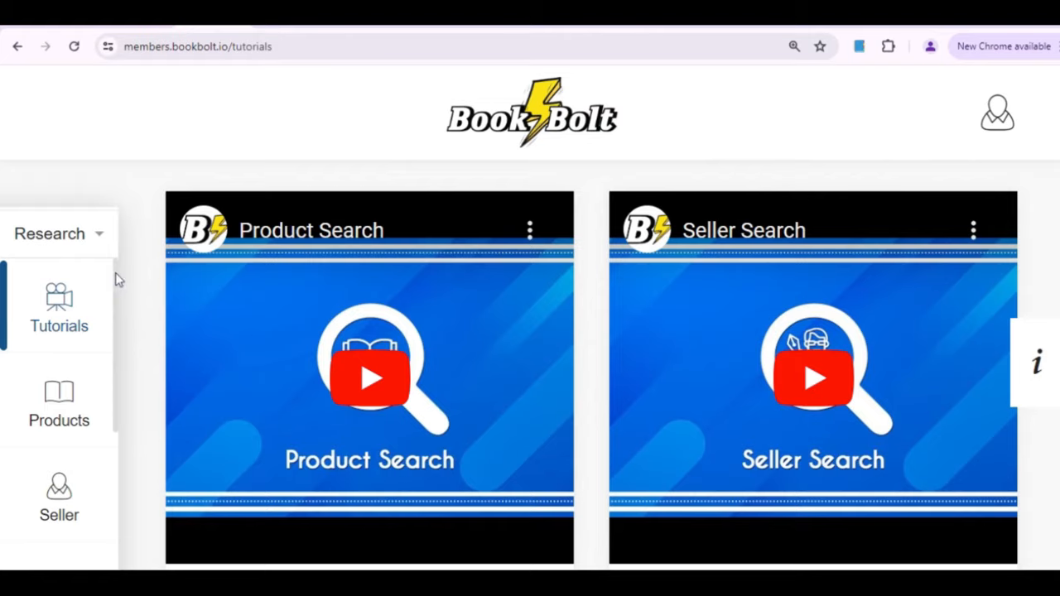
{"action": "scroll", "coordinate": [111, 326], "scroll_direction": "down", "scroll_amount": 5}
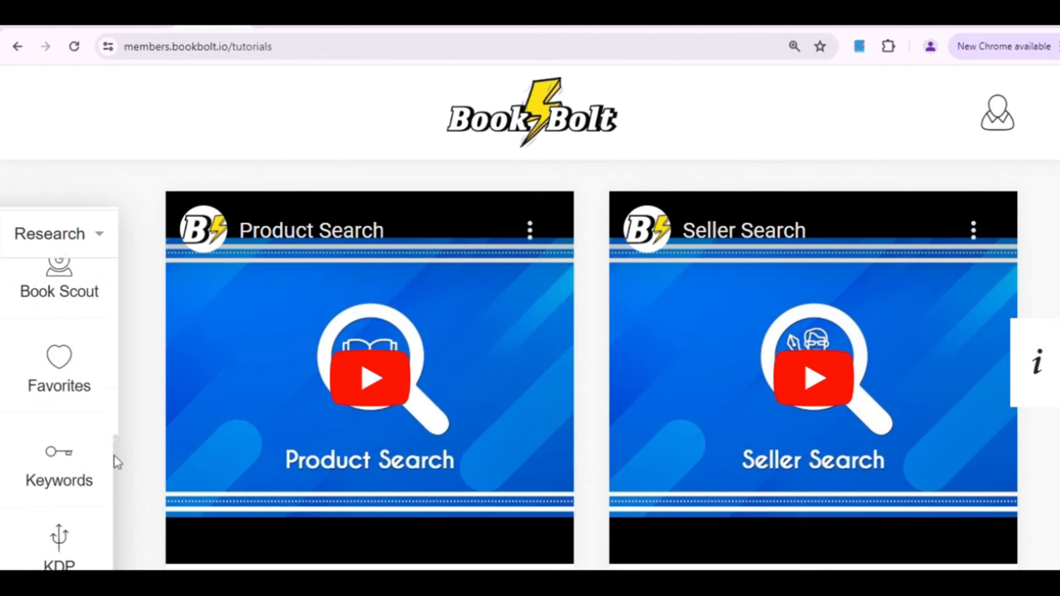
{"action": "scroll", "coordinate": [115, 462], "scroll_direction": "down", "scroll_amount": 3}
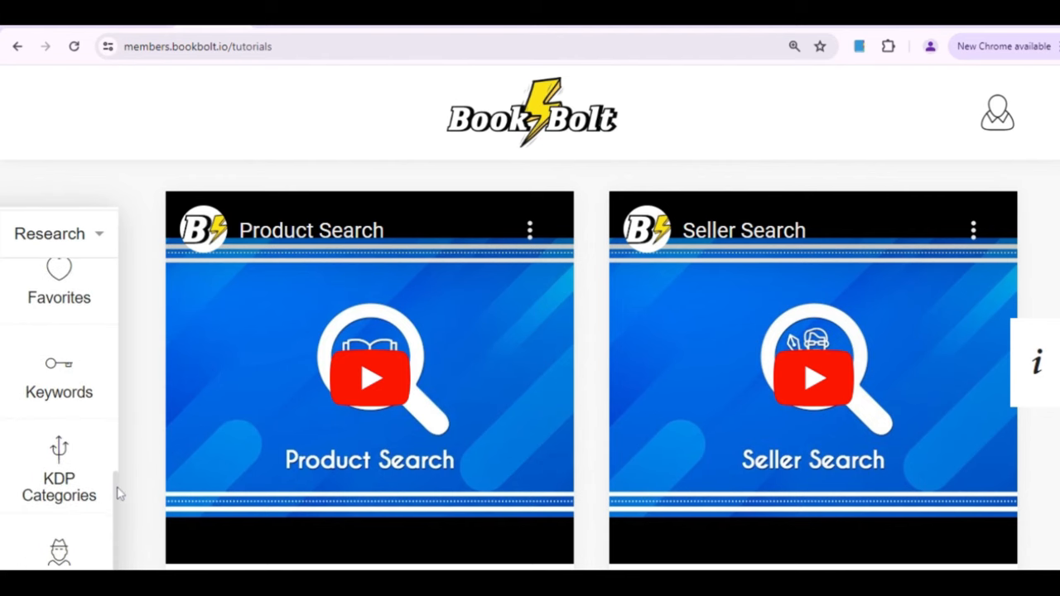
{"action": "left_click", "coordinate": [63, 435]}
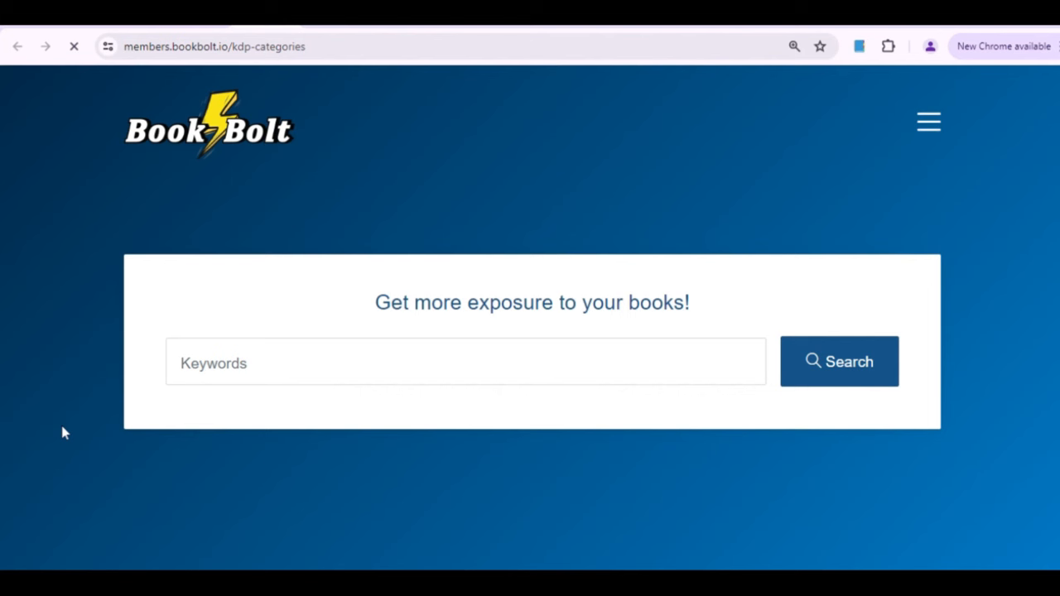
Enter "gratitude and prayer journal" as the keyword for the KDP category search.
{"action": "left_click", "coordinate": [182, 363]}
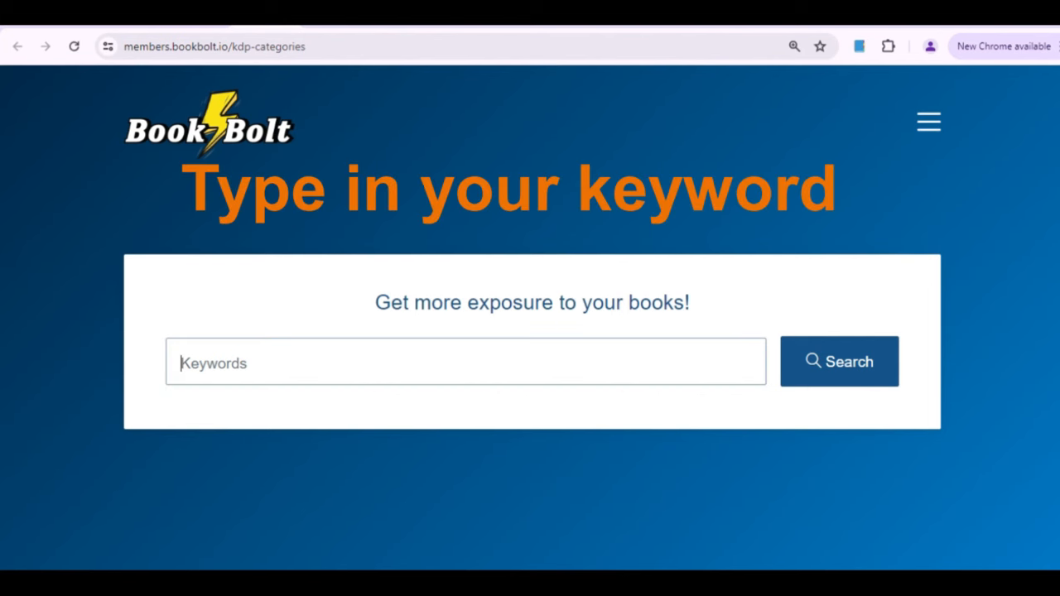
{"action": "type", "text": "gratitude and prayer journal for women"}
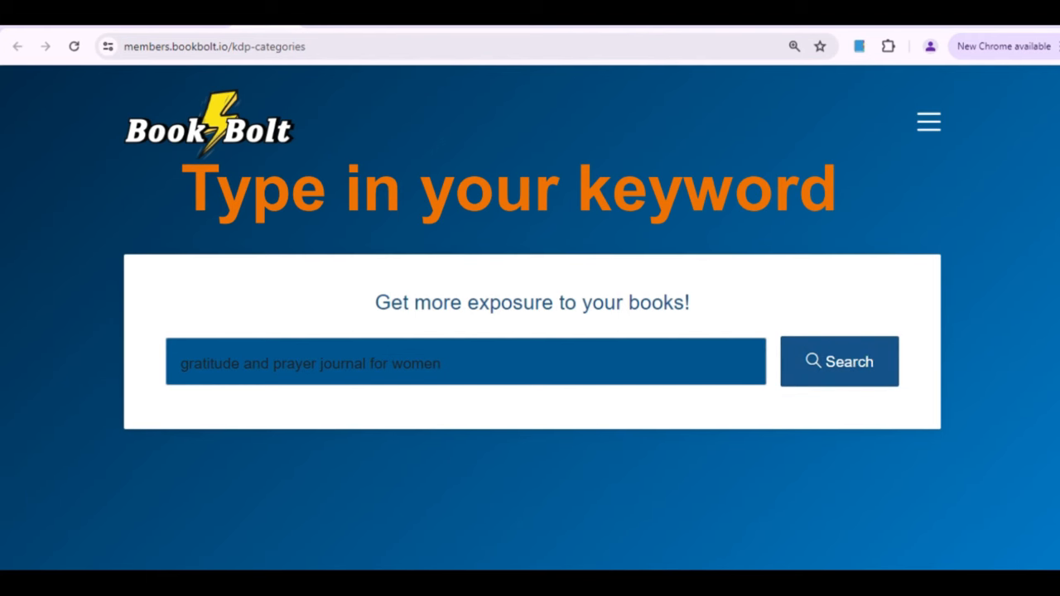
{"action": "key", "text": "BackSpace"}
{"action": "key", "text": "BackSpace"}
{"action": "key", "text": "BackSpace"}
{"action": "key", "text": "BackSpace"}
{"action": "key", "text": "BackSpace"}
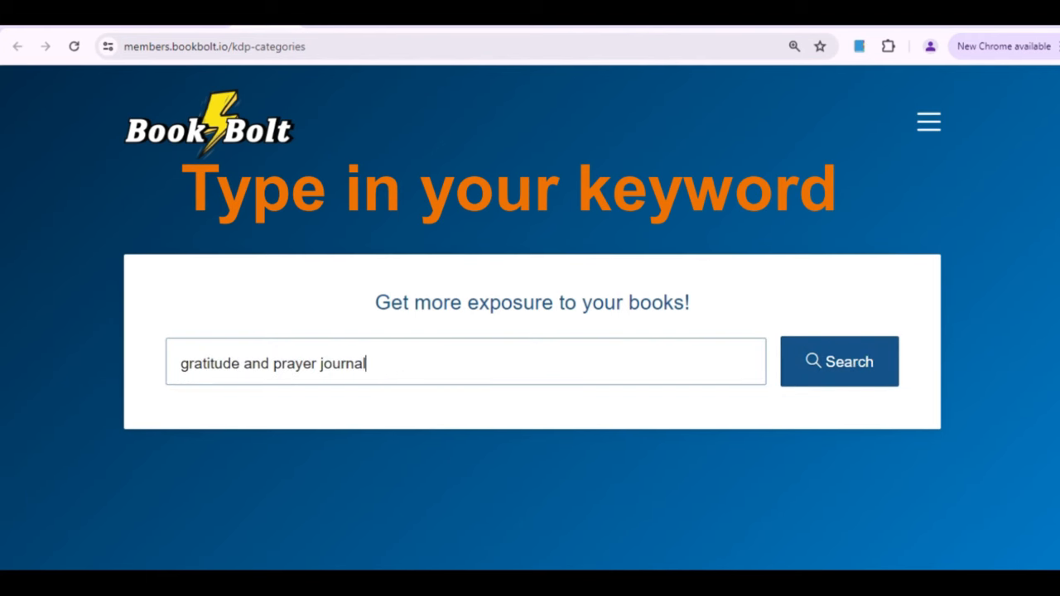